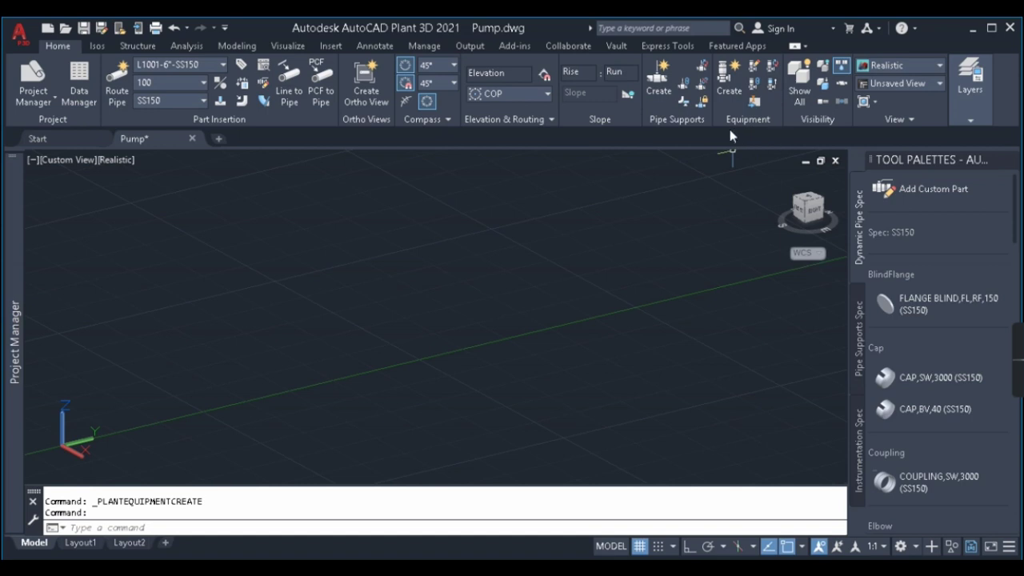
Start creating a new piece of equipment and choose Centrifugal Pump as its type
left_click(727, 85)
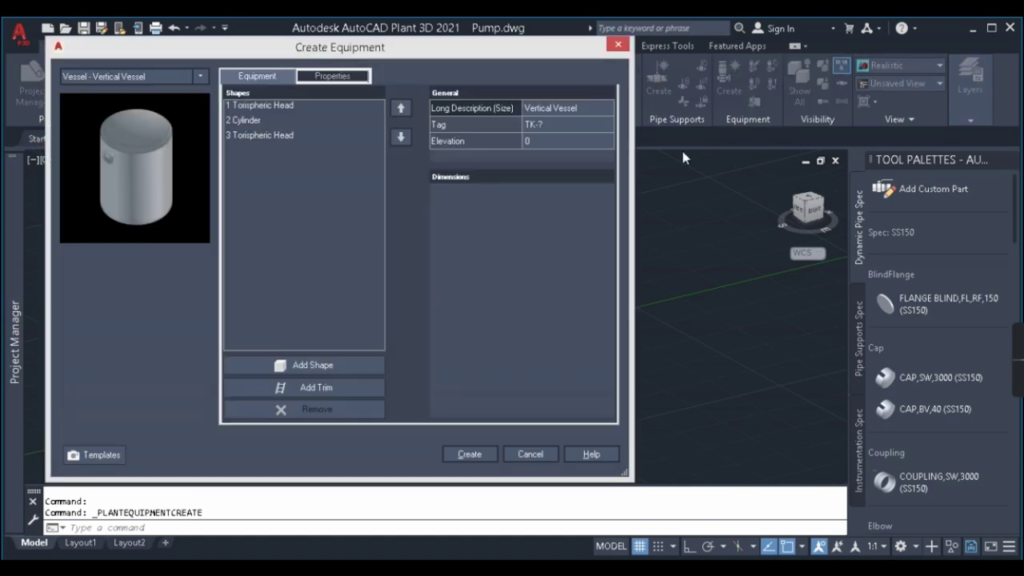
left_click(617, 47)
left_click(732, 87)
left_click(187, 79)
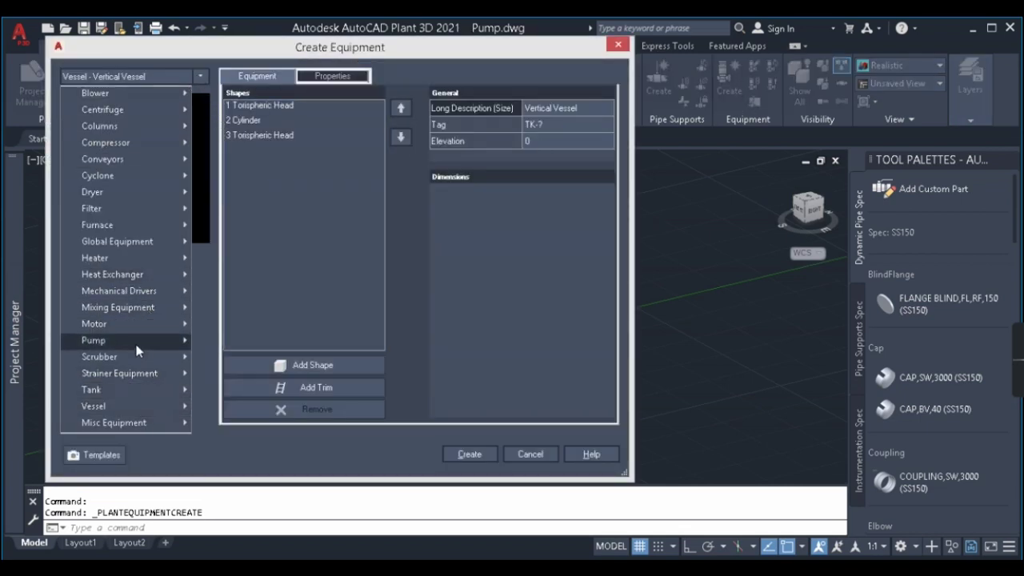
mouse_move(111, 342)
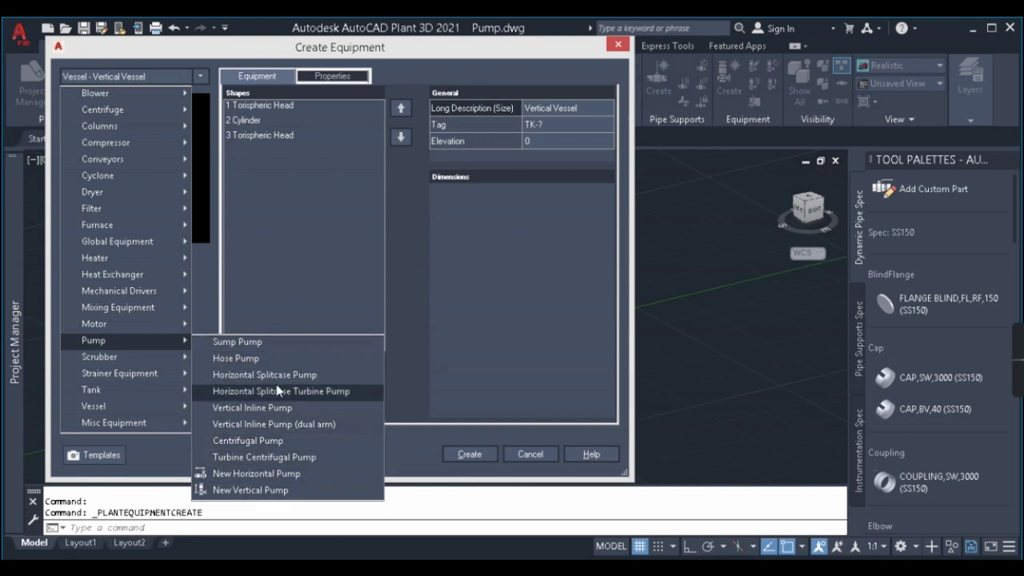
left_click(251, 440)
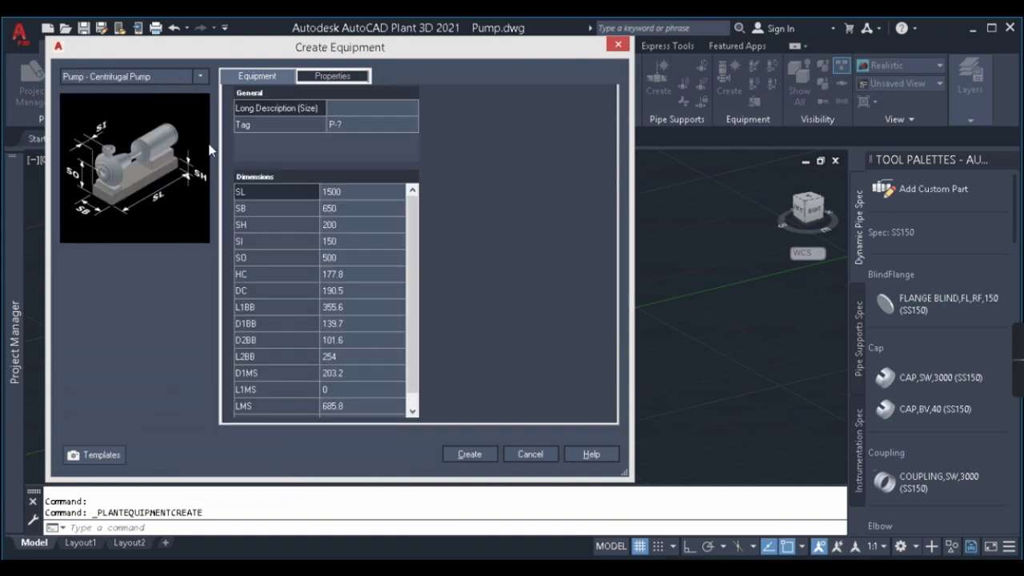
left_click(194, 76)
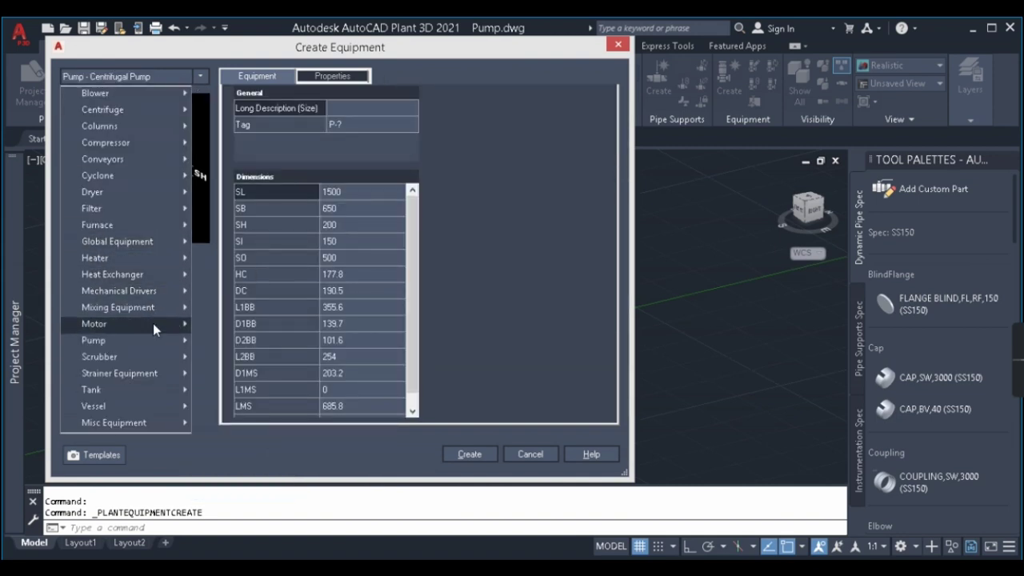
mouse_move(152, 342)
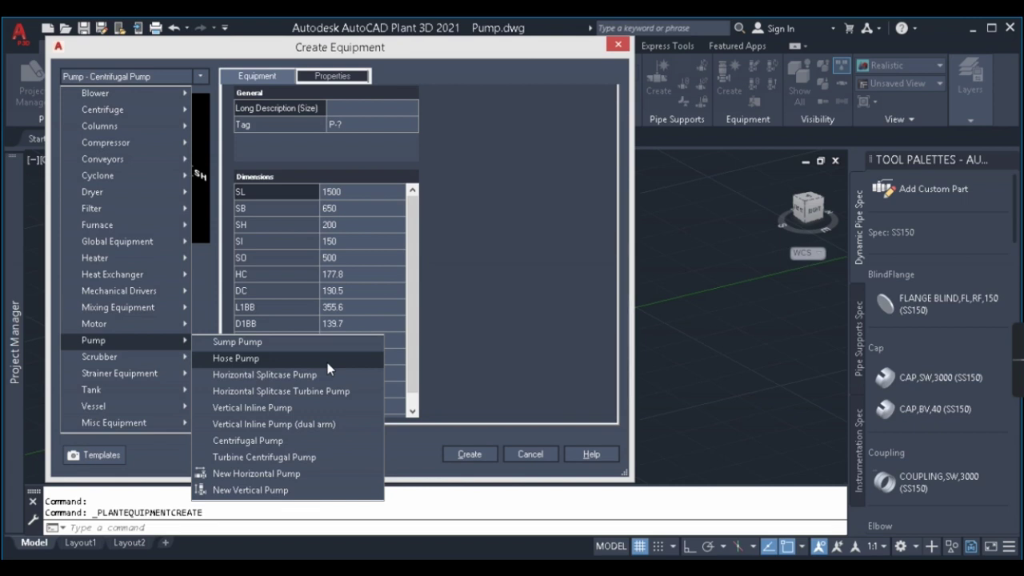
left_click(301, 444)
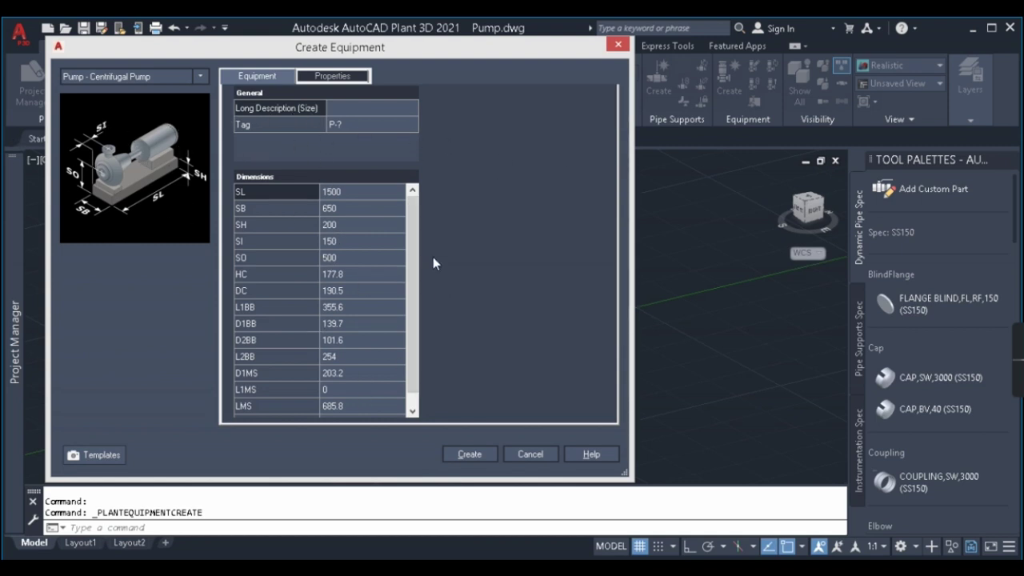
Review the centrifugal pump's dimension list and the dimensioned pump drawing in Windows Photo Viewer
left_click_drag(415, 241, 416, 322)
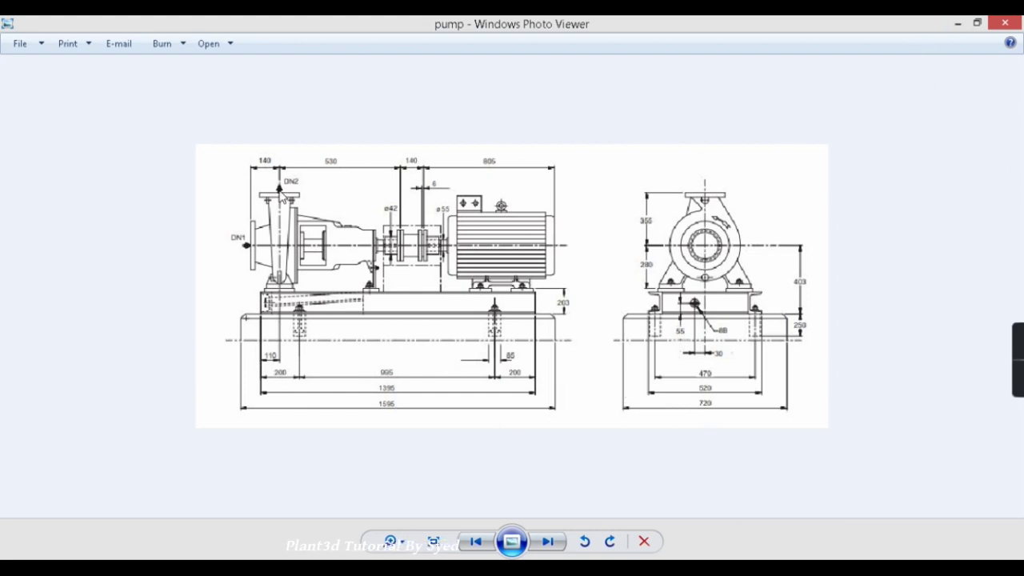
left_click(957, 24)
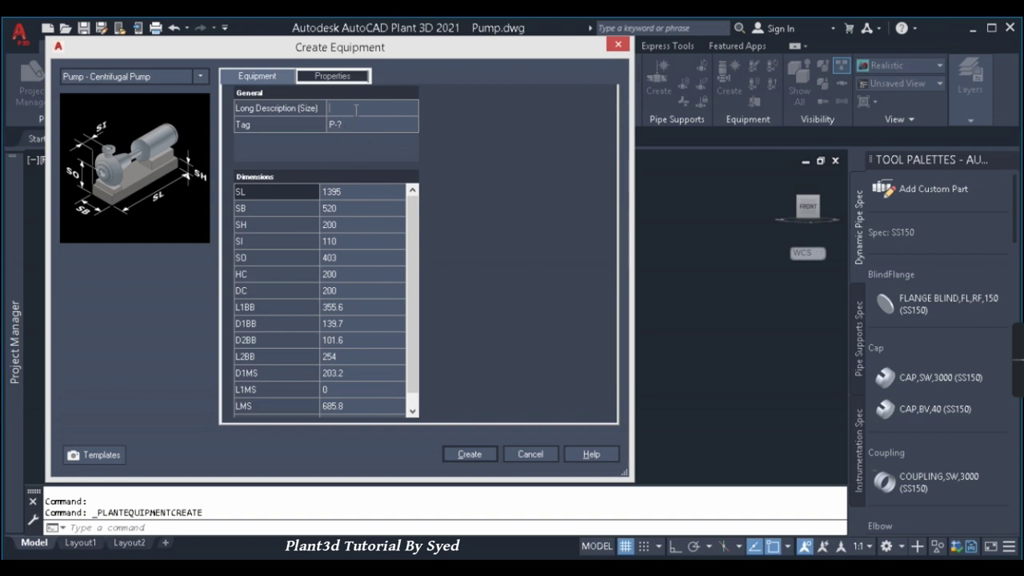
Enter "centrifugal pump" as the long description and assign the tag P-501 with type P and number 501
type("centrifugal pump")
left_click(360, 125)
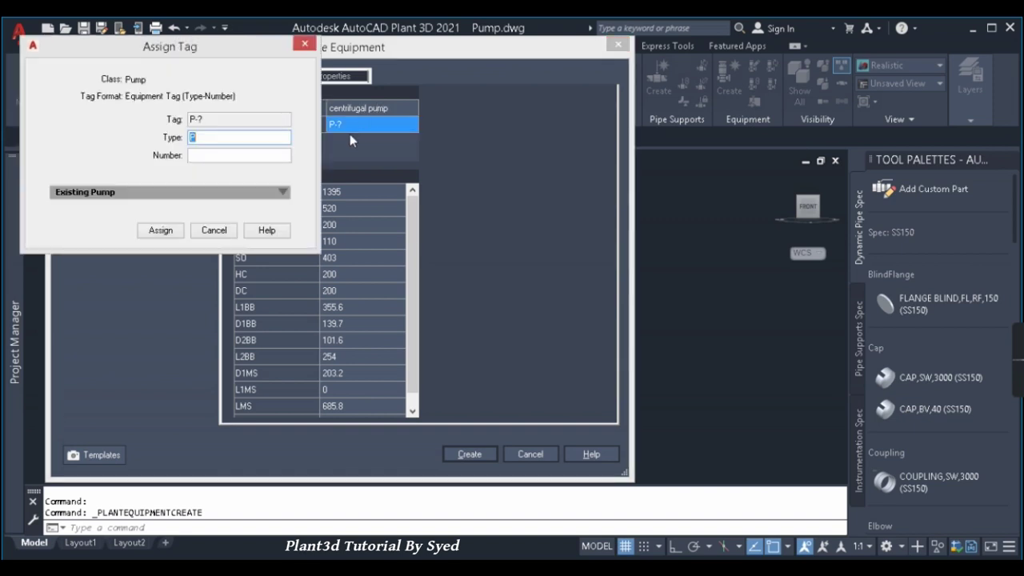
left_click(239, 157)
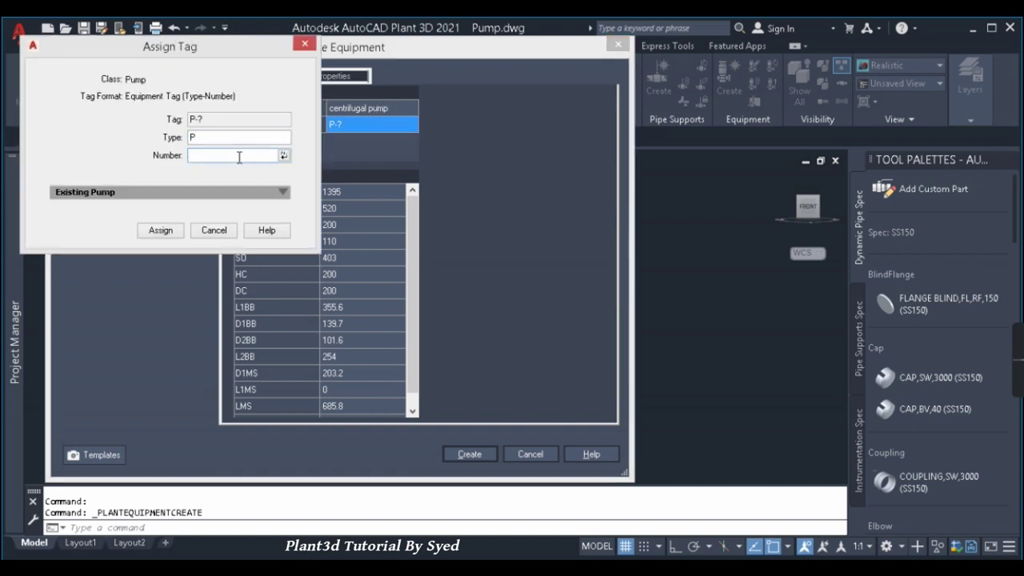
type("501")
left_click(160, 230)
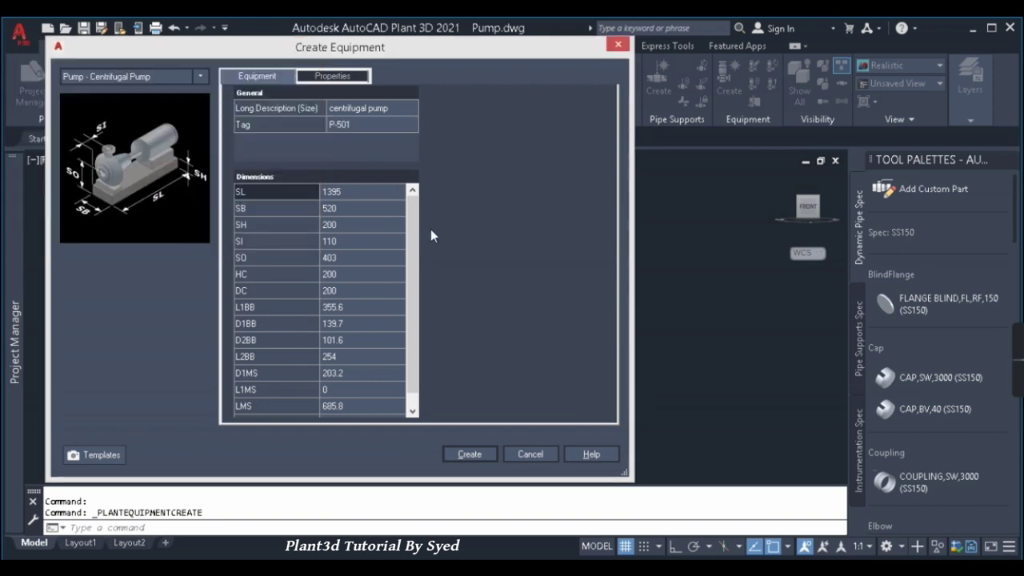
Create the pump at insertion point 0,0,0 and accept the default rotation
scroll(384, 212, "down", 1)
scroll(361, 191, "up", 1)
left_click(482, 455)
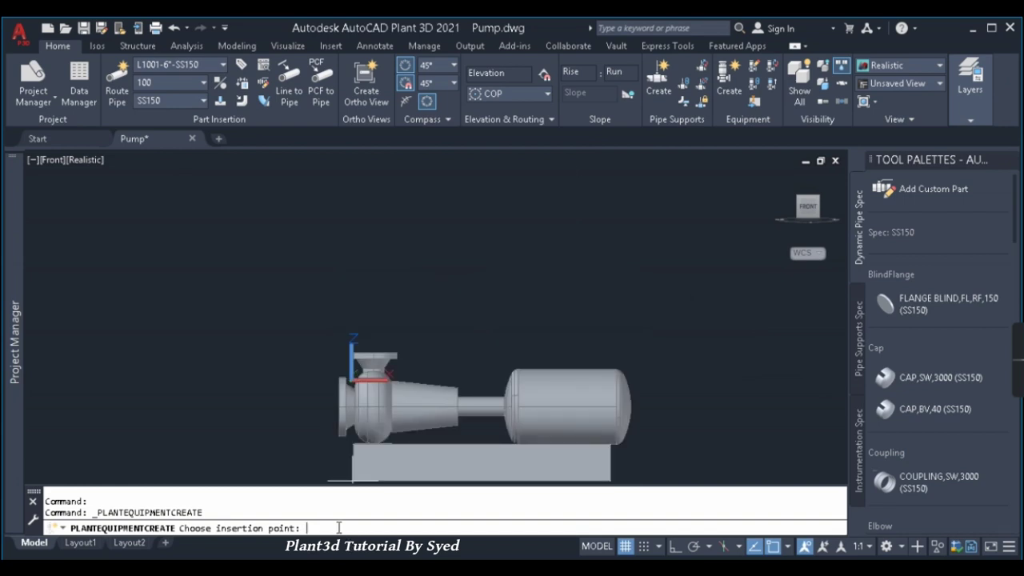
type("0,0,0")
key("Return")
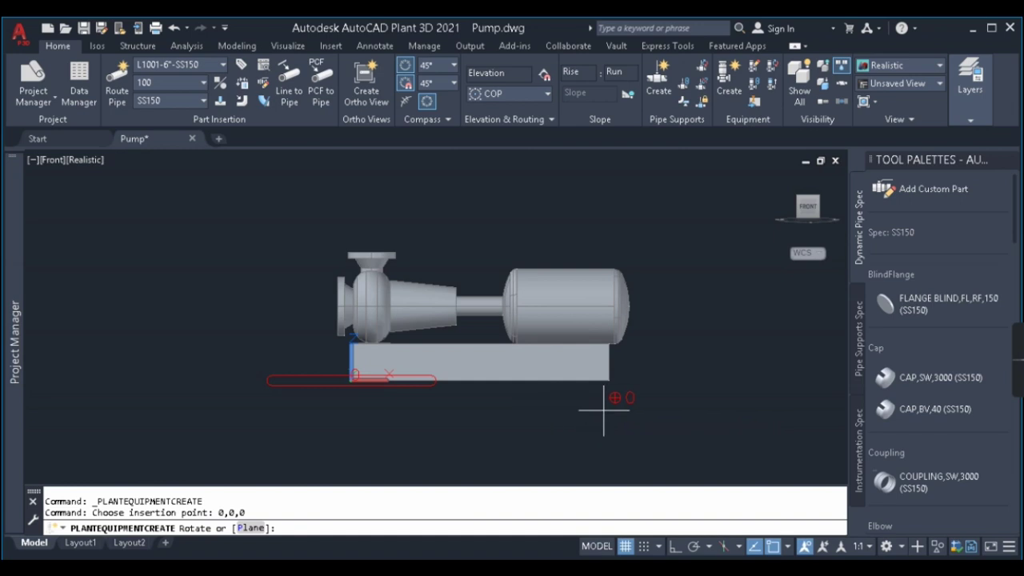
key("Return")
Open the placed centrifugal pump for modification of its equipment dimensions
middle_click_drag(633, 305, 460, 279)
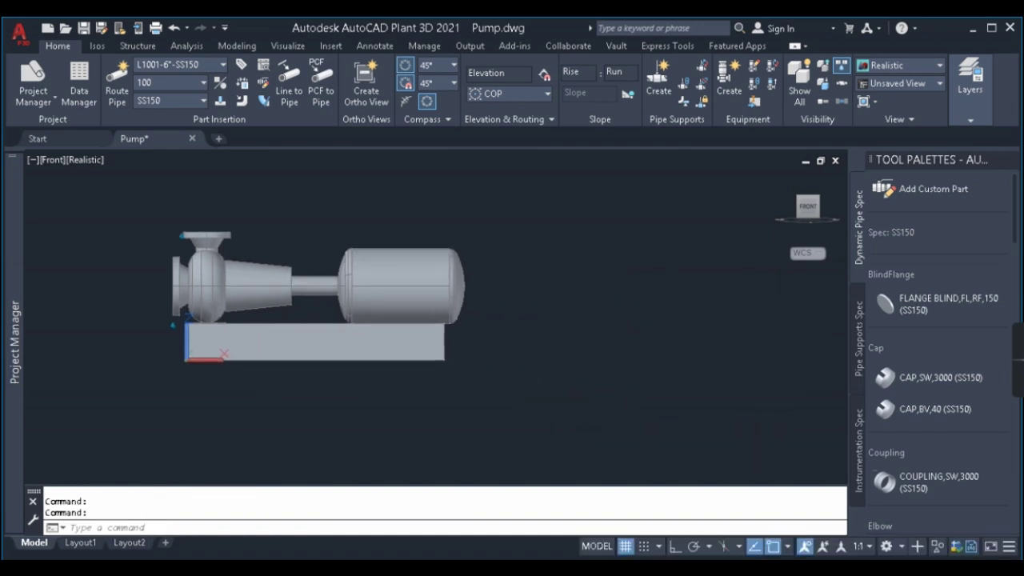
scroll(549, 285, "down", 2)
middle_click_drag(549, 286, 434, 299)
scroll(240, 304, "up", 2)
left_click(388, 288)
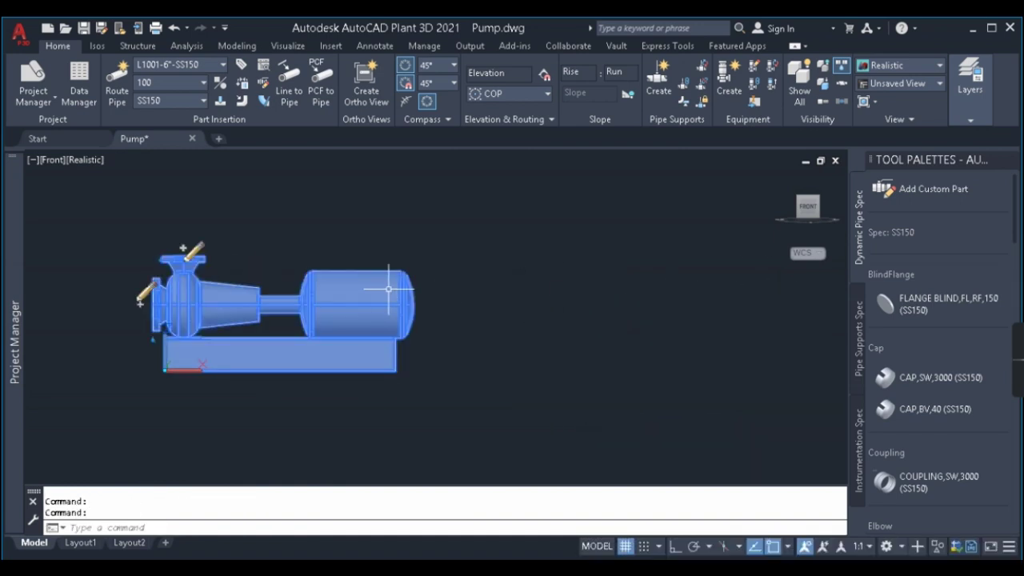
right_click(388, 288)
left_click(334, 292)
right_click(358, 302)
left_click(440, 204)
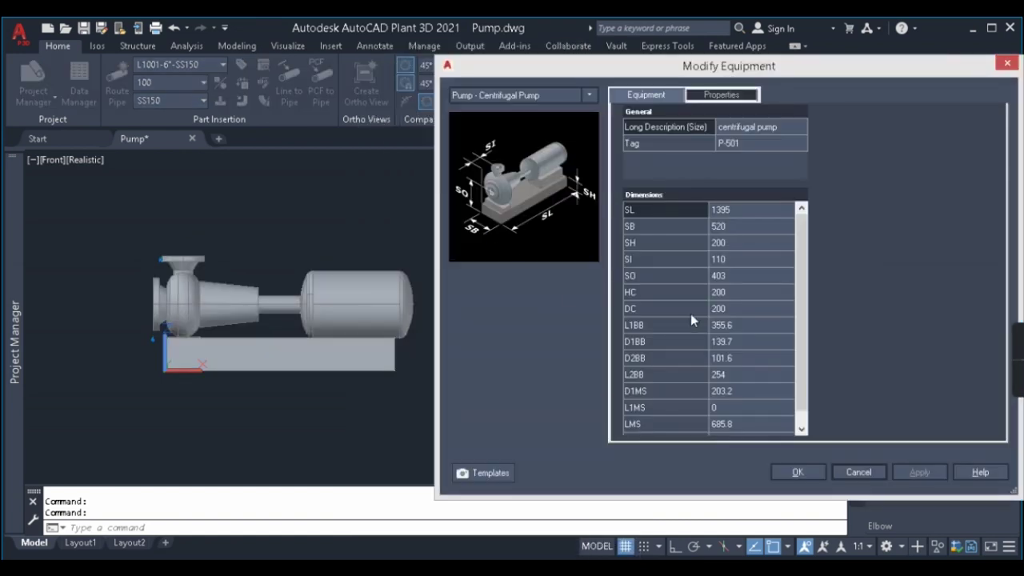
Compare the base dimensions SL, SB and SH with the pump drawing in Windows Photo Viewer
left_click(736, 211)
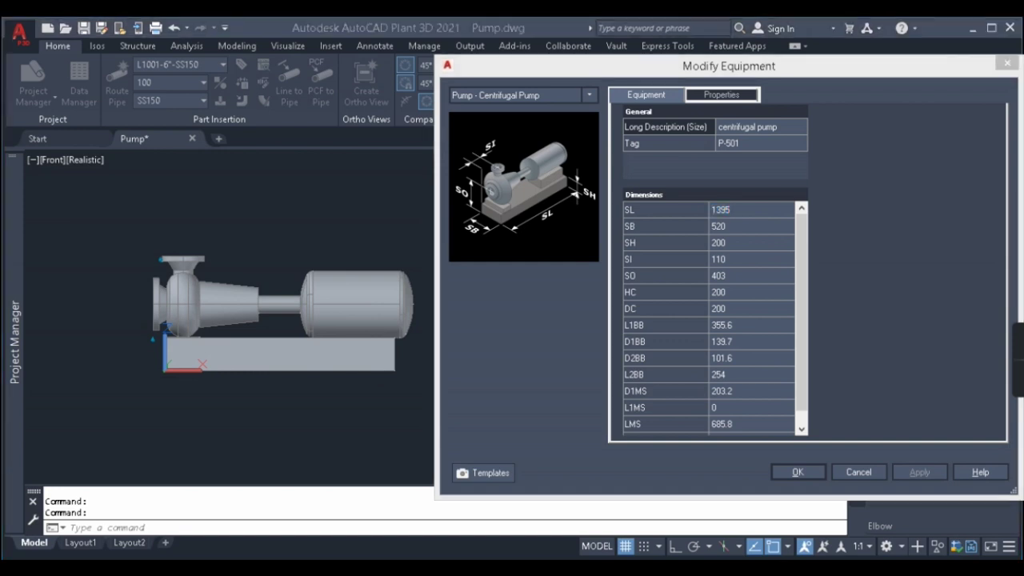
key("alt+Tab")
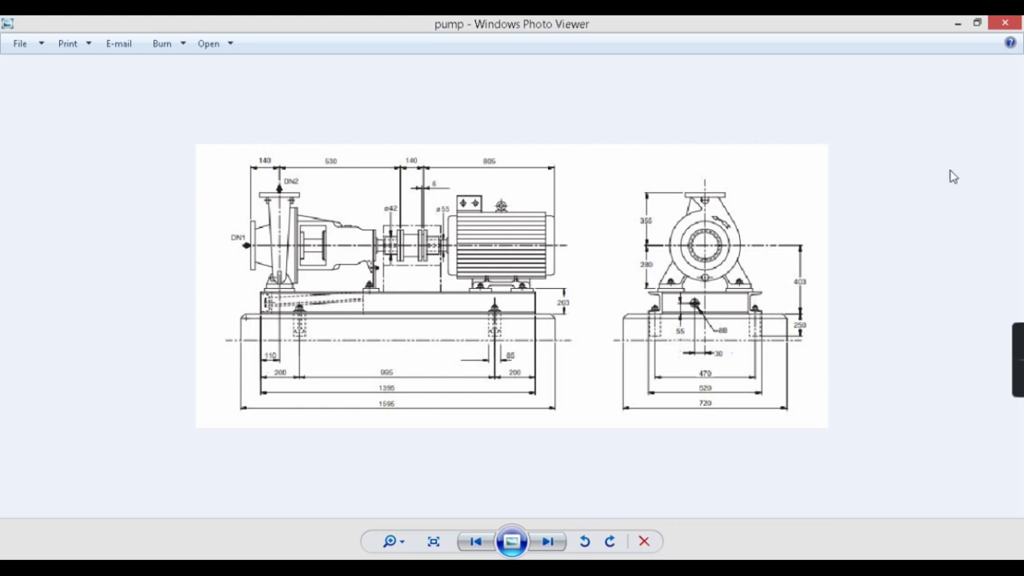
left_click(958, 24)
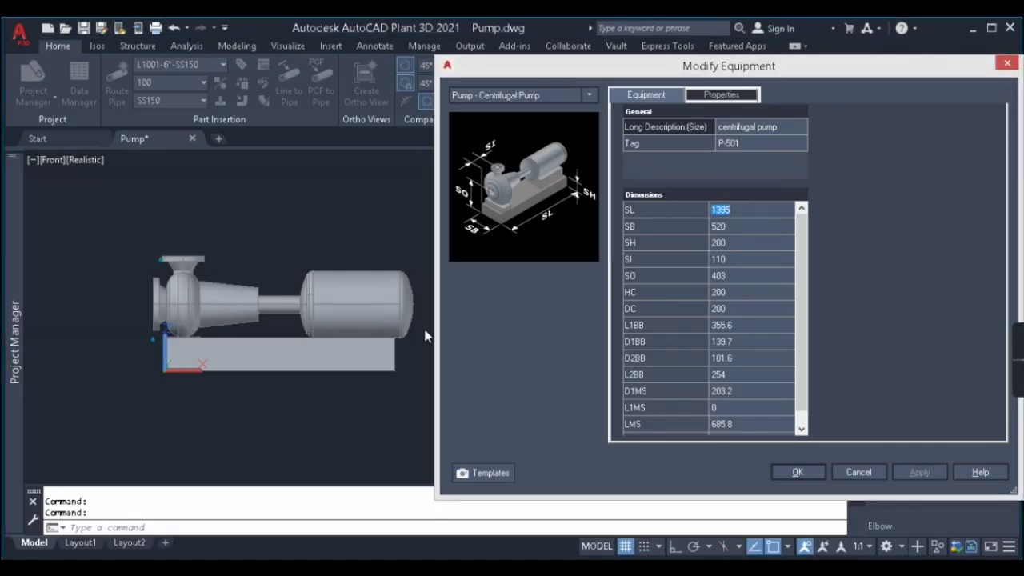
left_click(734, 228)
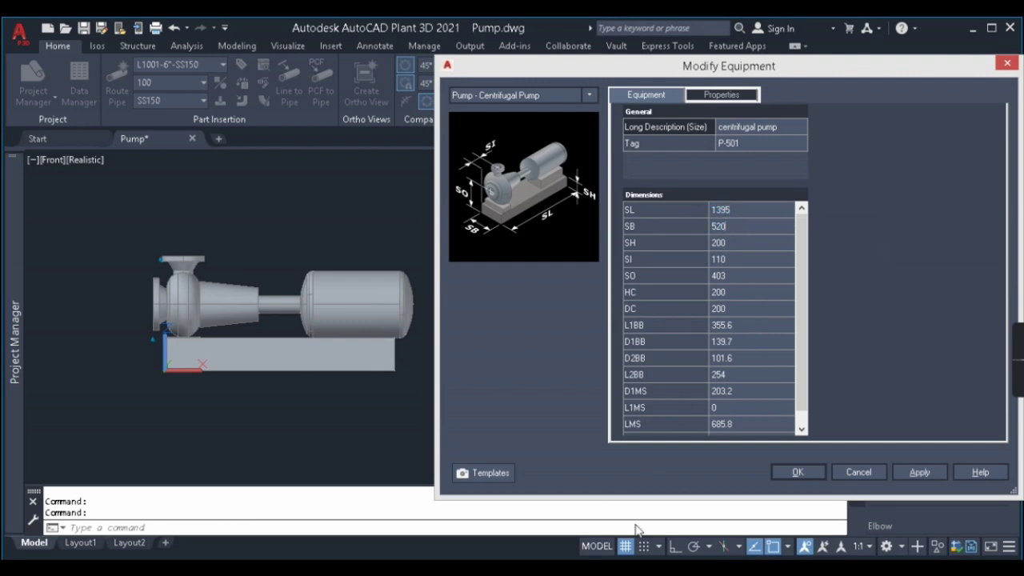
key("alt+Tab")
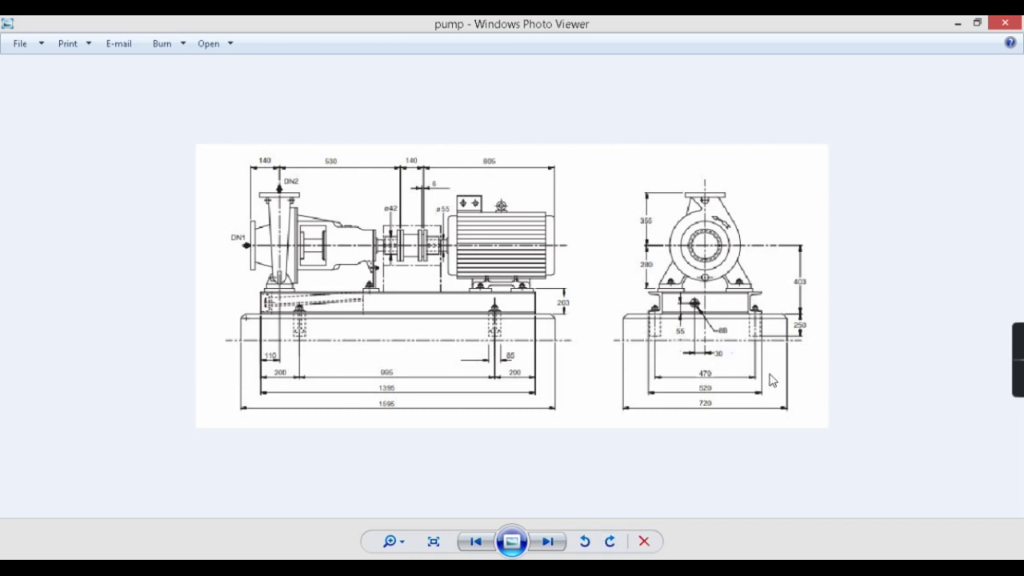
left_click(958, 23)
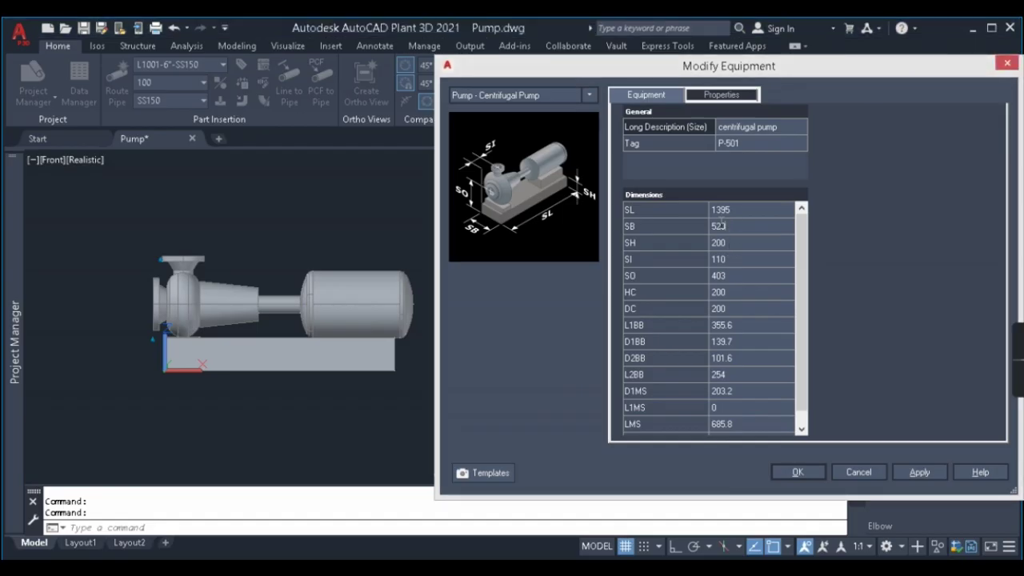
left_click(730, 244)
key("alt+Tab")
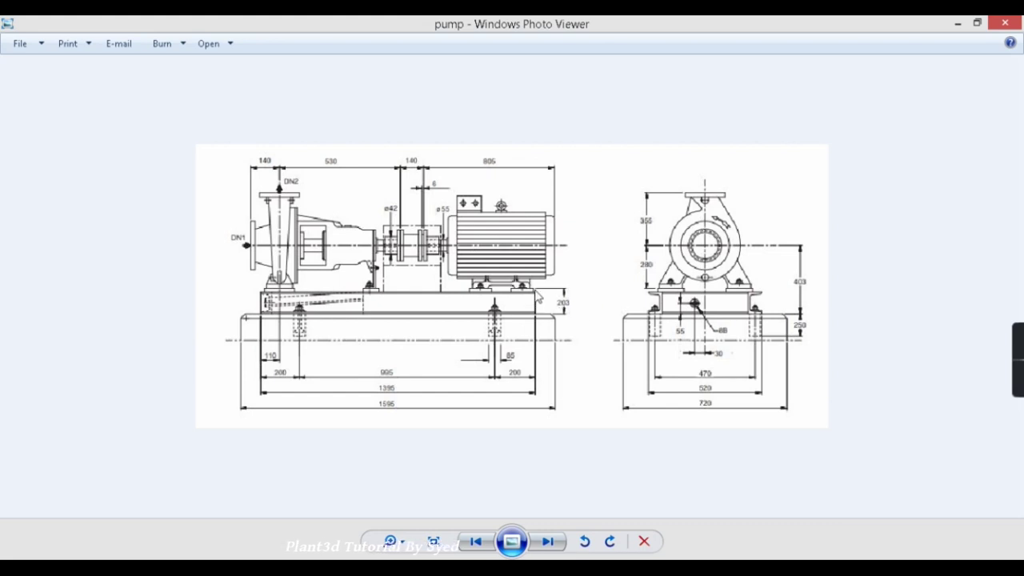
key("alt+Tab")
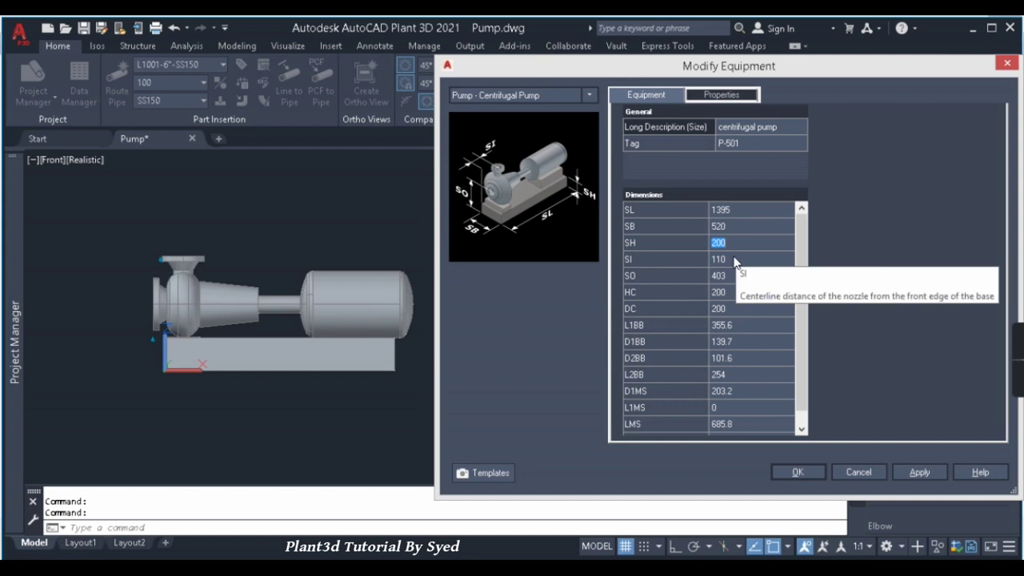
Compare the nozzle centerline distance SI with the pump drawing in Windows Photo Viewer, and inspect the SO dimension
left_click(734, 258)
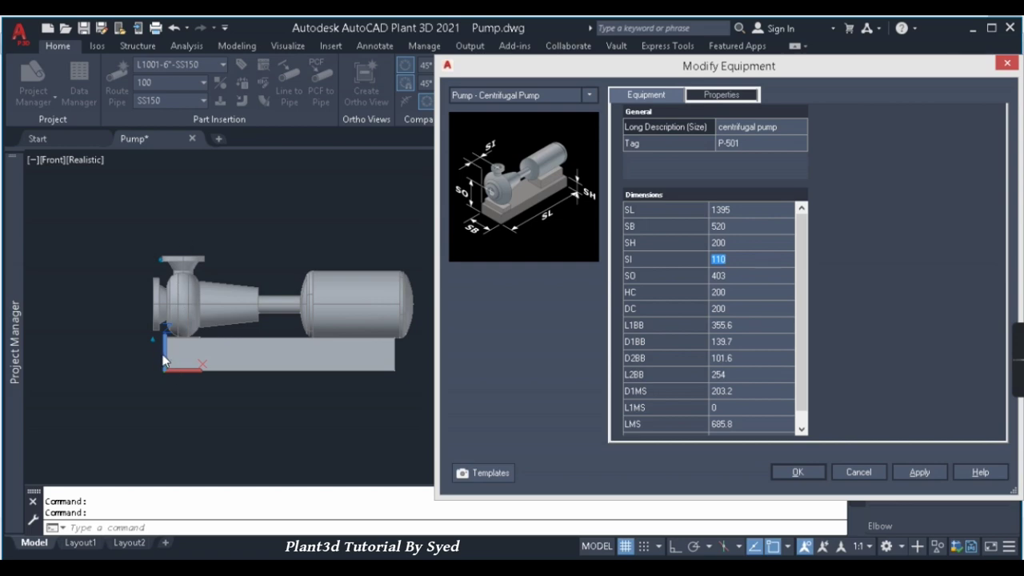
key("alt+Tab")
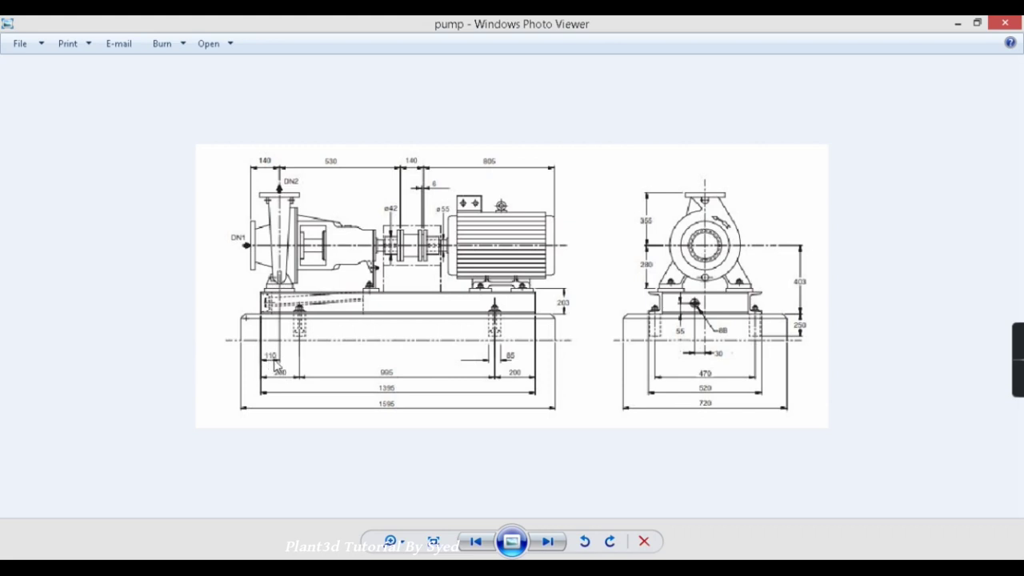
key("alt+Tab")
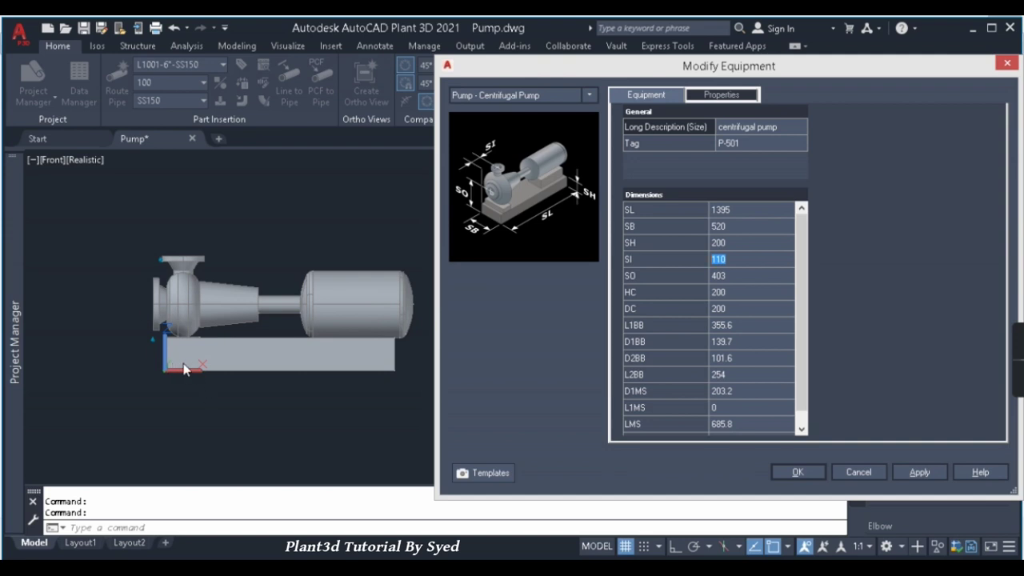
key("alt+Tab")
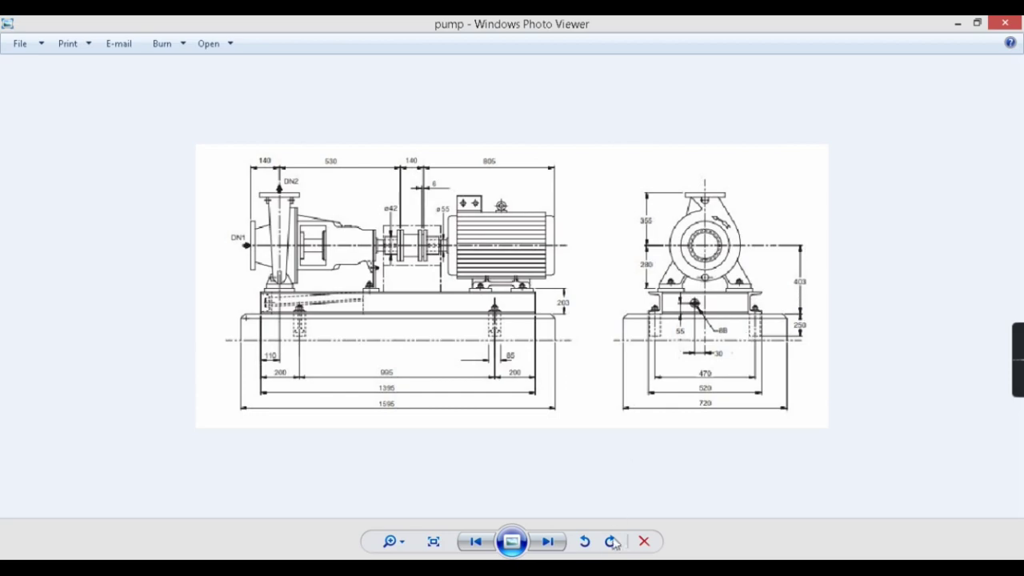
key("alt+Tab")
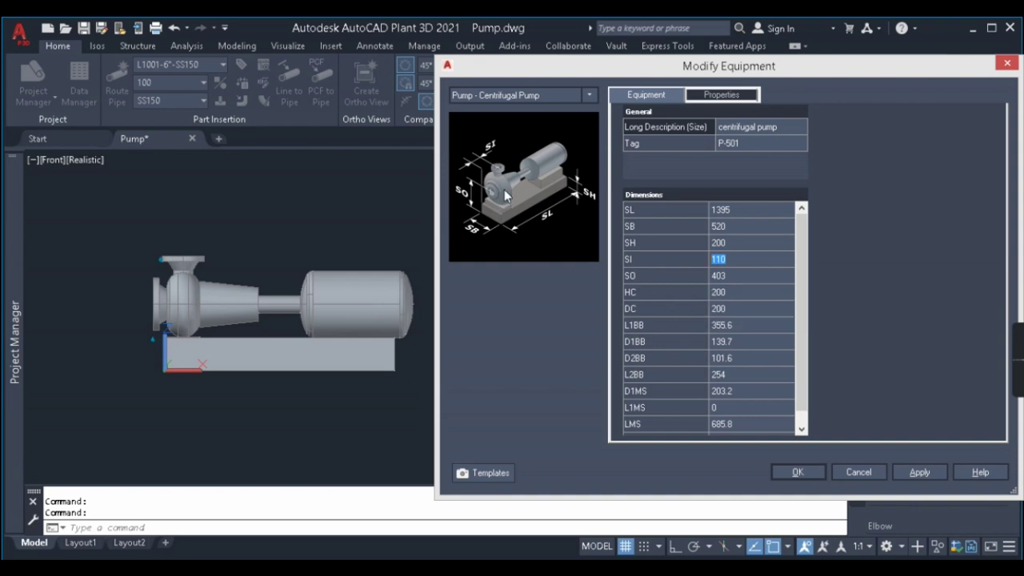
left_click(728, 276)
Inspect the pump casing's HC dimension, set DC to 225, and apply the change
left_click(730, 291)
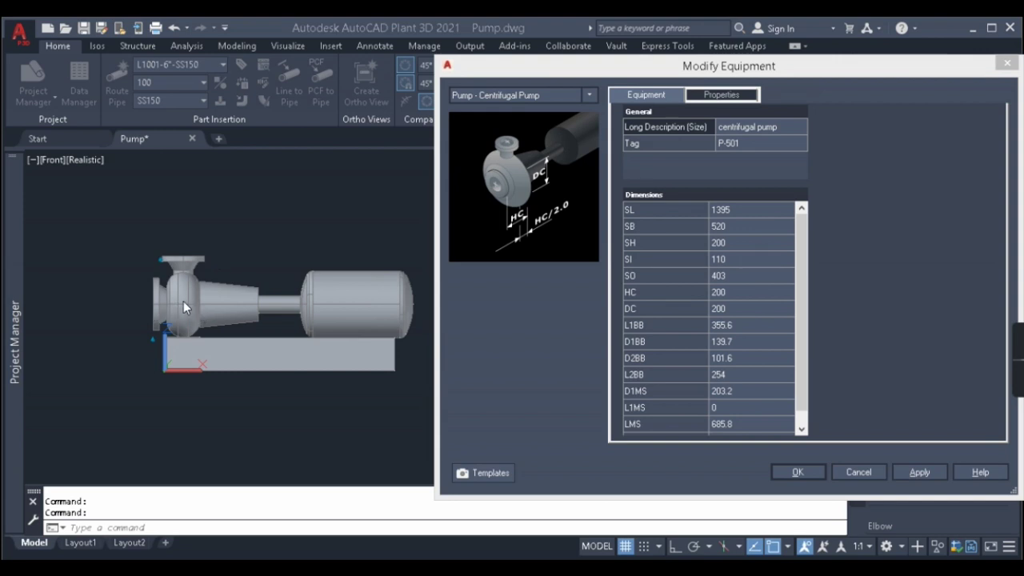
left_click(723, 311)
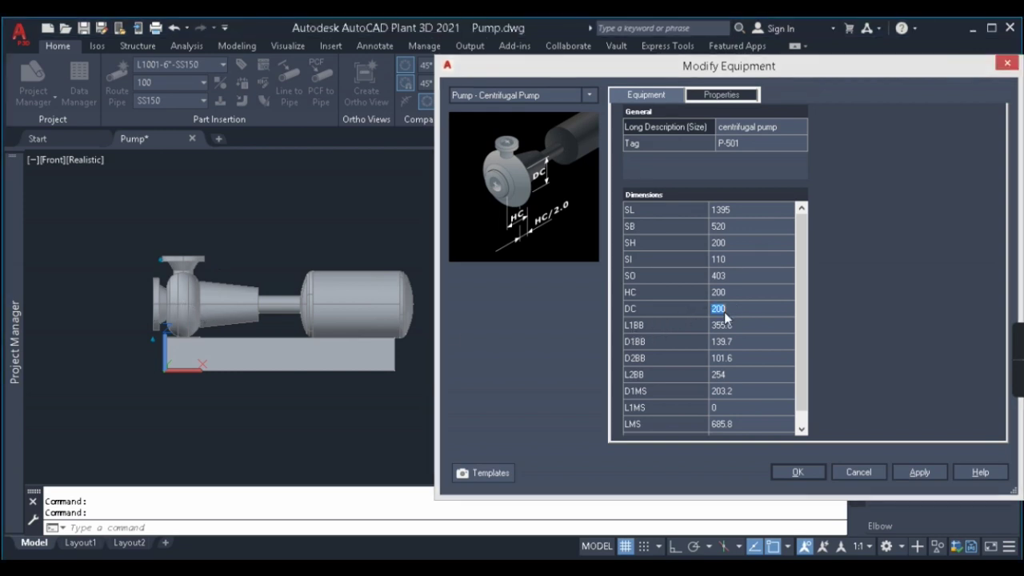
left_click(746, 296)
left_click(742, 308)
type("225")
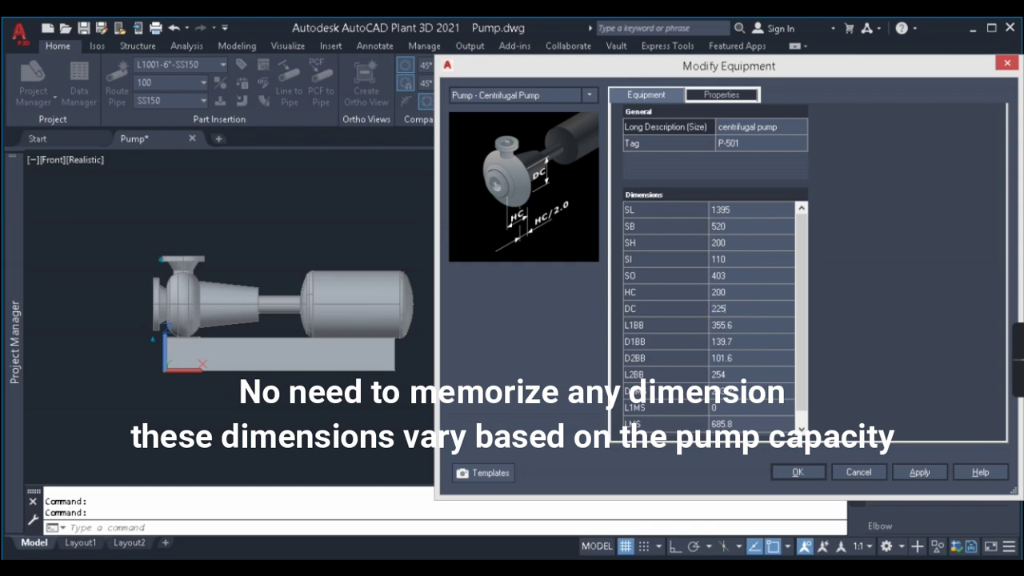
left_click(921, 472)
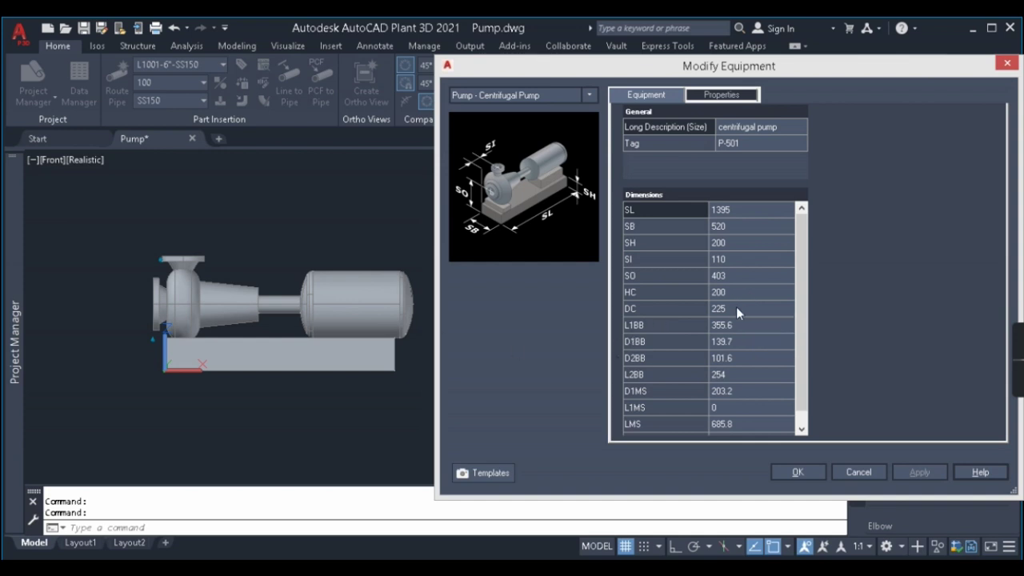
Consult the pump drawing in Windows Photo Viewer and set the bearing length L1BB to 400
left_click(748, 324)
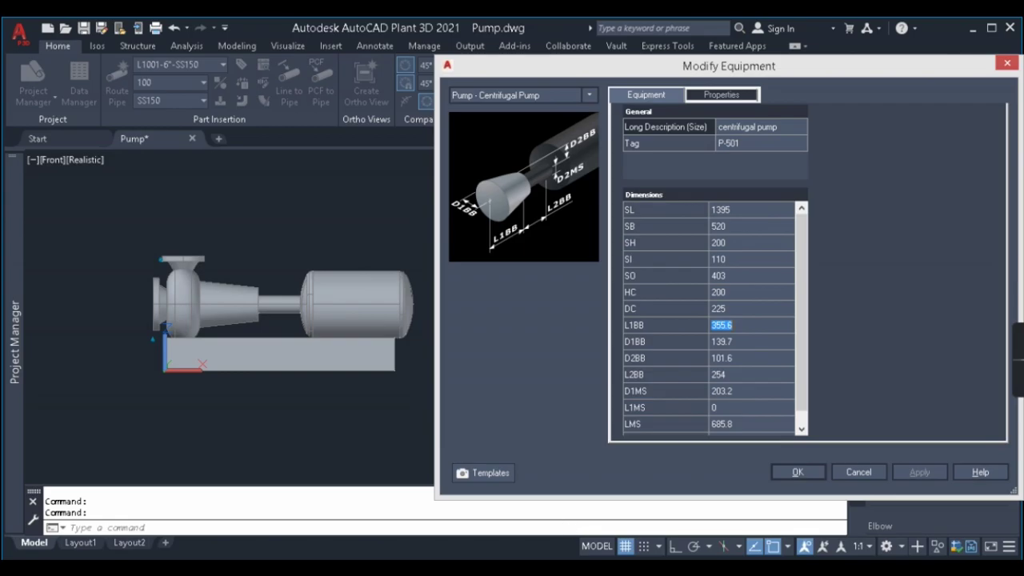
key("alt+Tab")
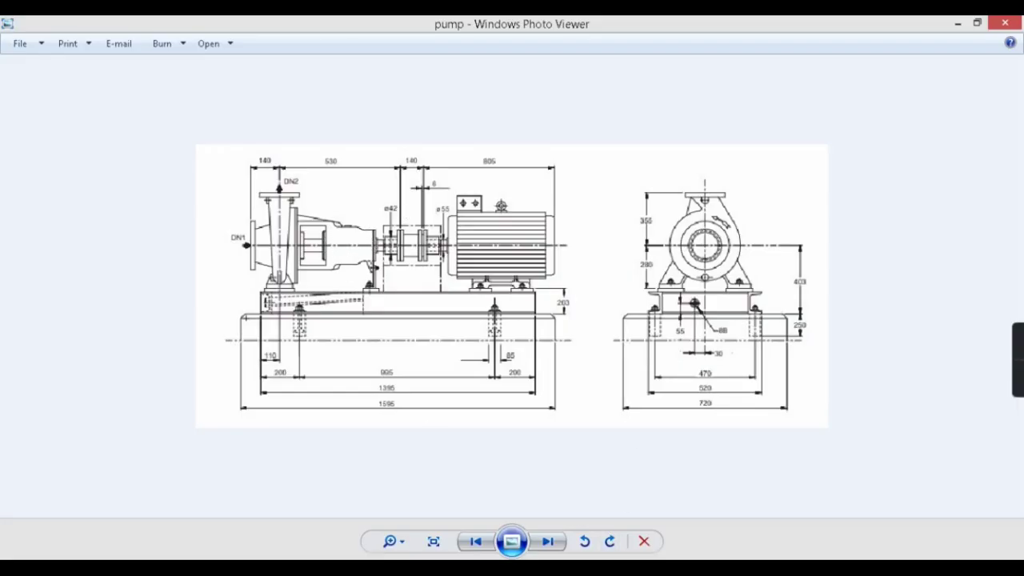
key("alt+Tab")
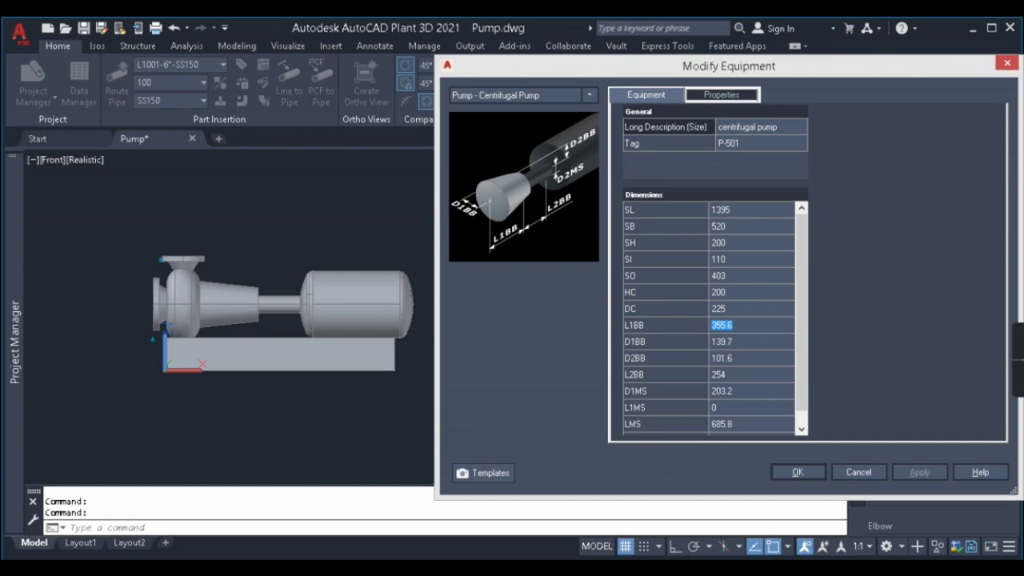
key("alt+Tab")
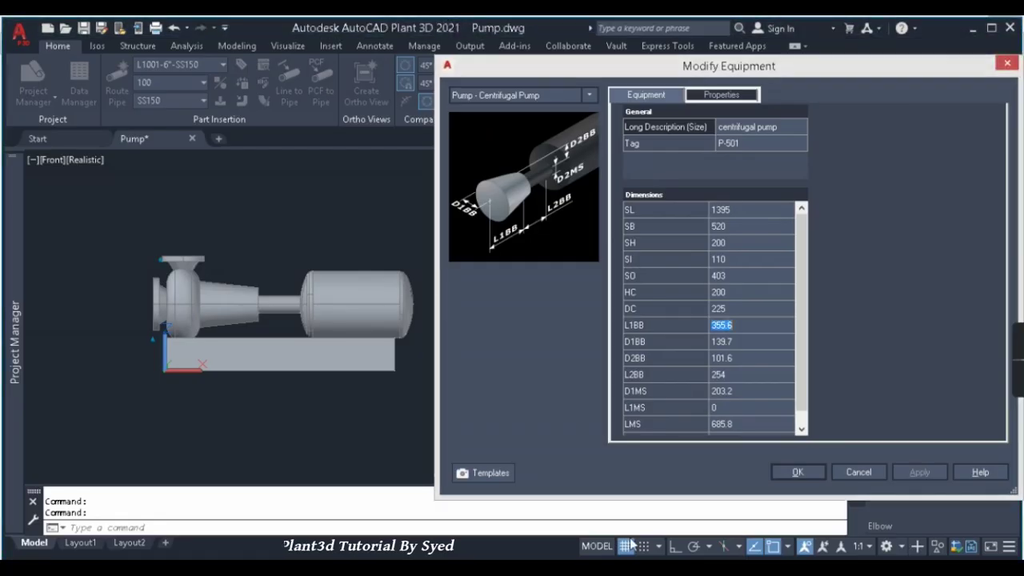
left_click_drag(745, 326, 707, 326)
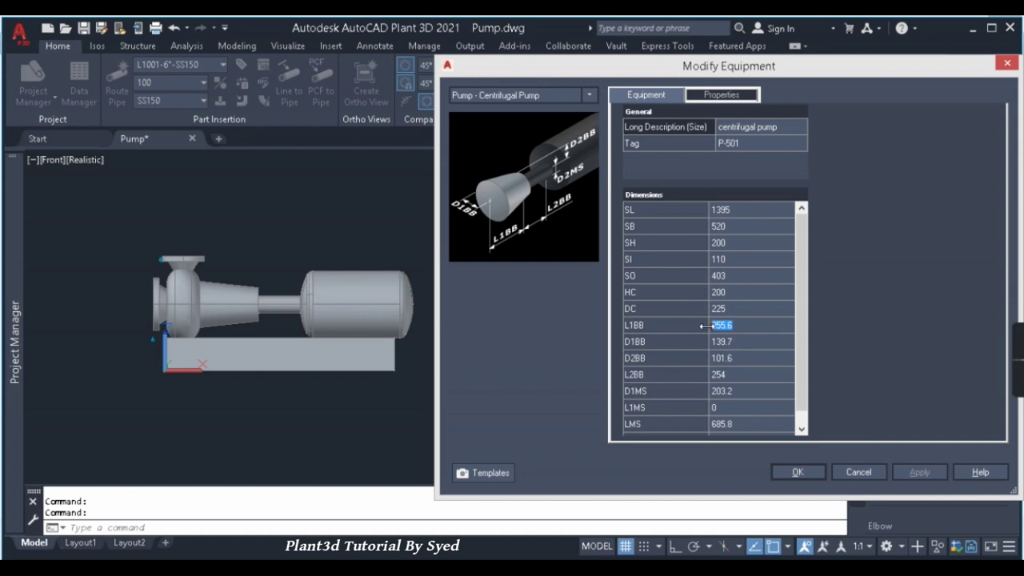
type("400")
Set the bearing diameters D1BB to 200 and D2BB to 100
left_click(758, 348)
left_click(738, 358)
left_click(675, 358)
left_click_drag(742, 357, 706, 352)
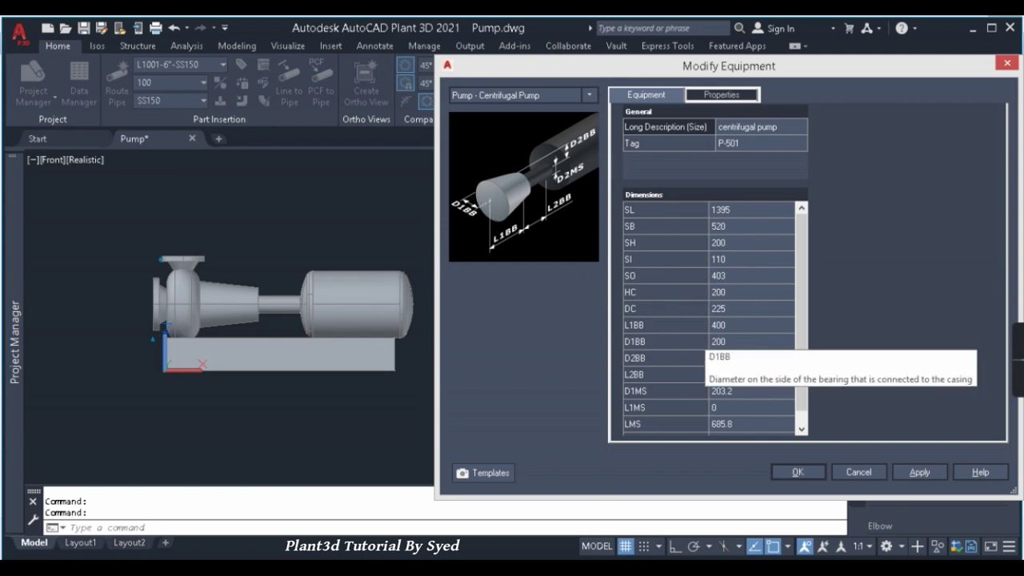
type("100")
key("Tab")
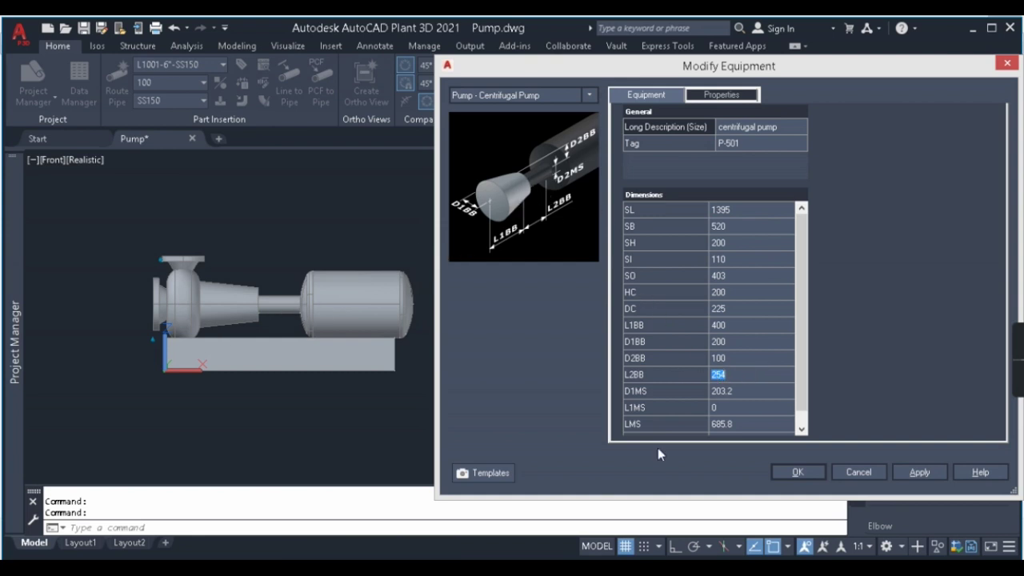
Consult the pump drawing in Windows Photo Viewer and set the shaft length L2BB to 250
key("alt+Tab")
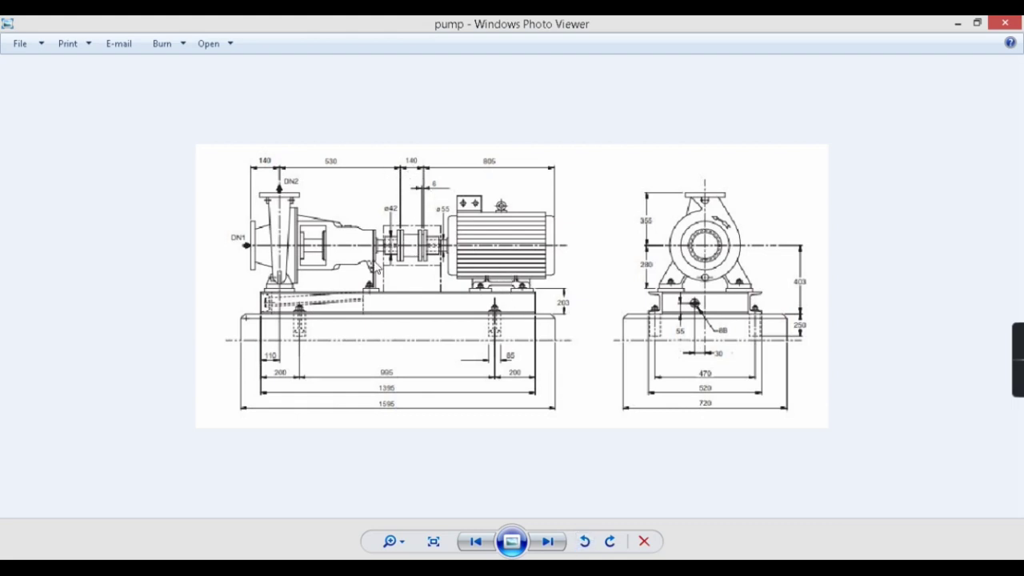
left_click(512, 544)
key("alt+Tab")
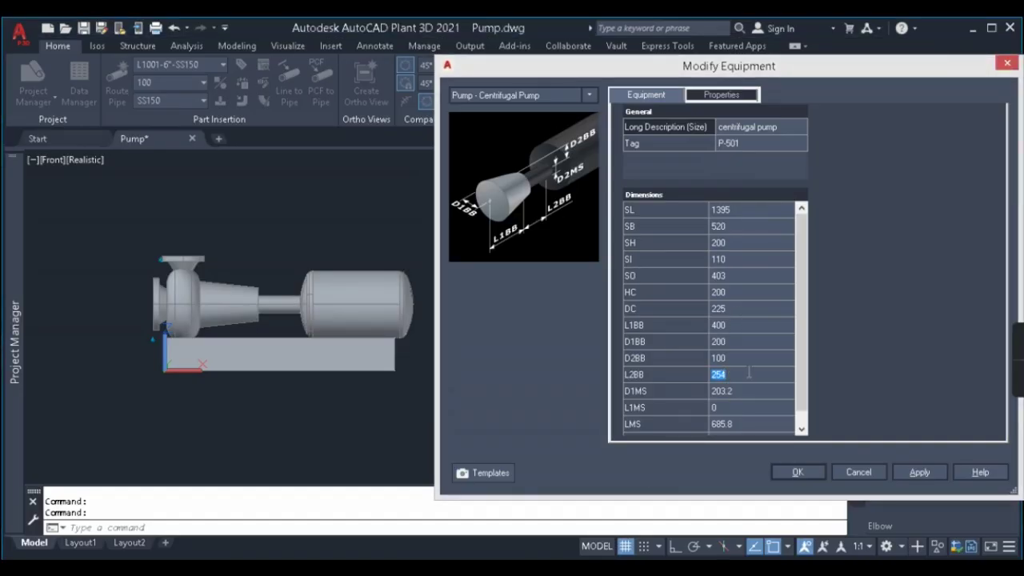
type("250")
Set the motor diameter dimension D1MS to 200 and the motor's conical head height L1MS to 50
left_click(676, 392)
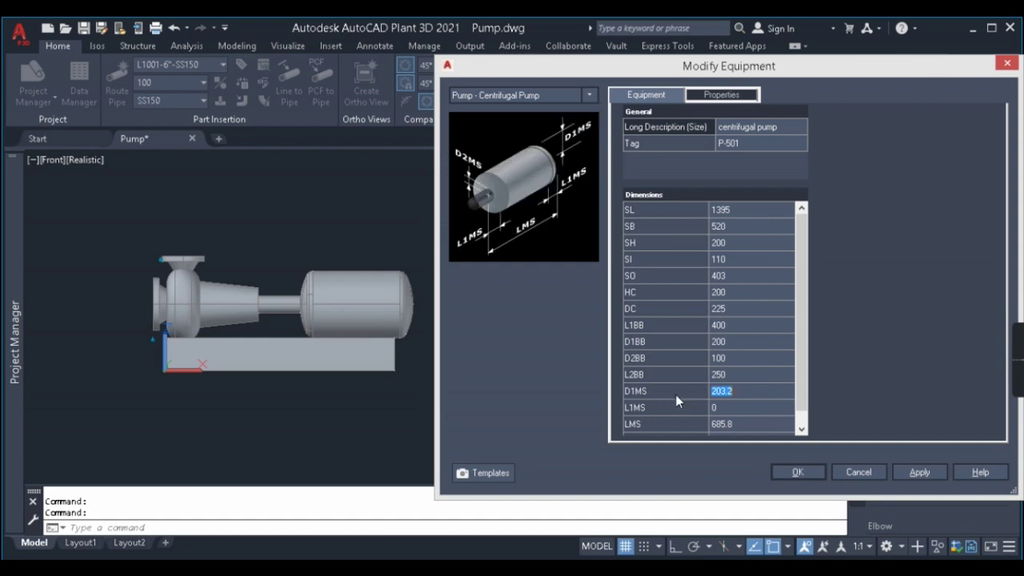
left_click(728, 390)
left_click(683, 392)
left_click(768, 407)
type("50")
key("Tab")
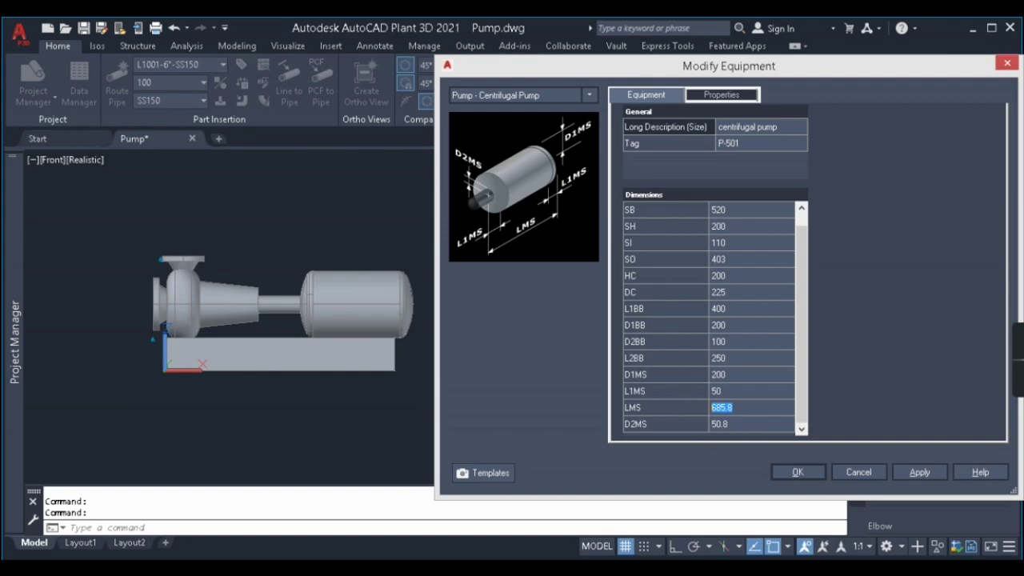
Check the motor in the Windows Photo Viewer drawing, set LMS to 700 and D2MS to 50, and apply the dimensions
key("alt+Tab")
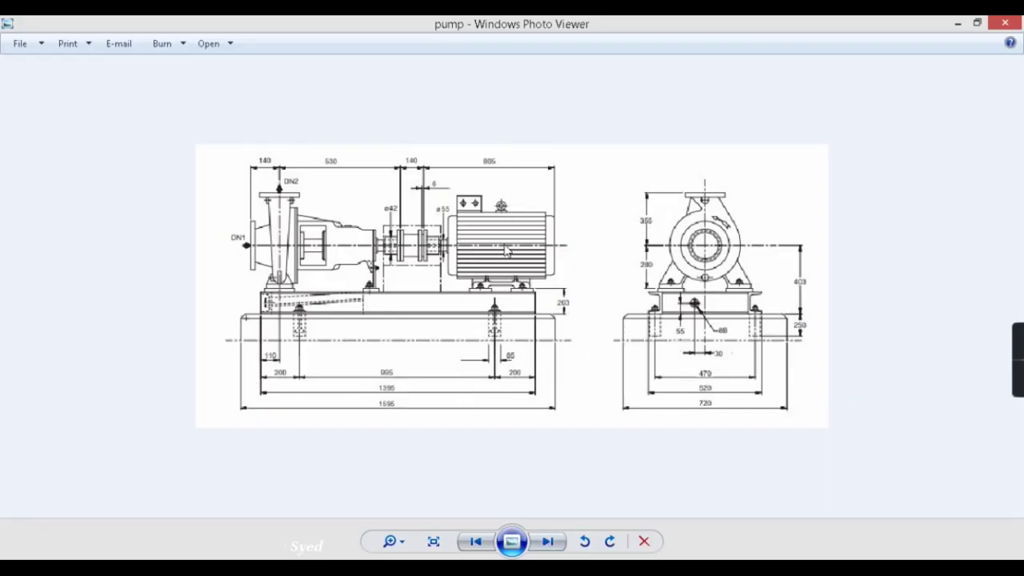
key("alt+Tab")
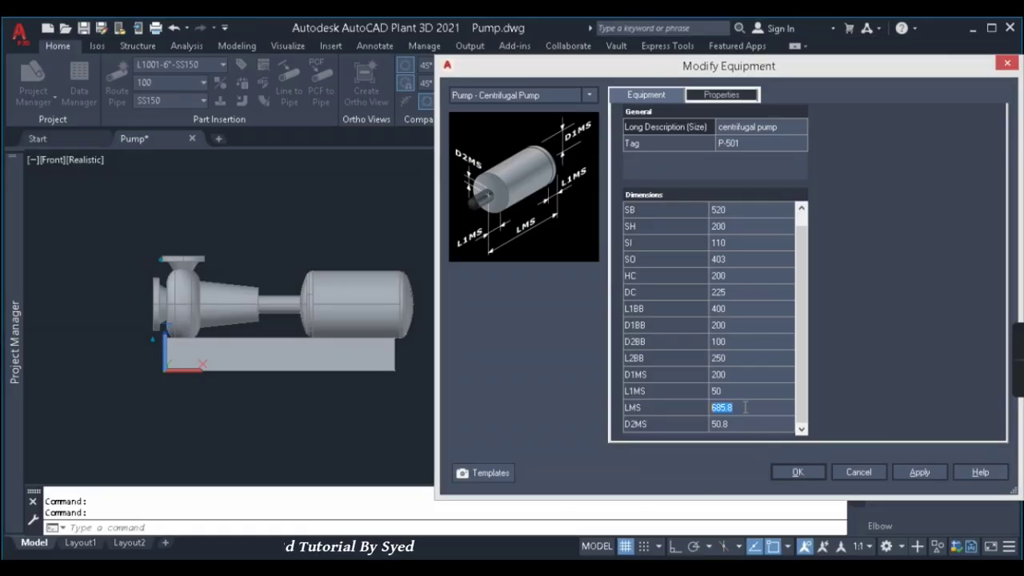
type("700")
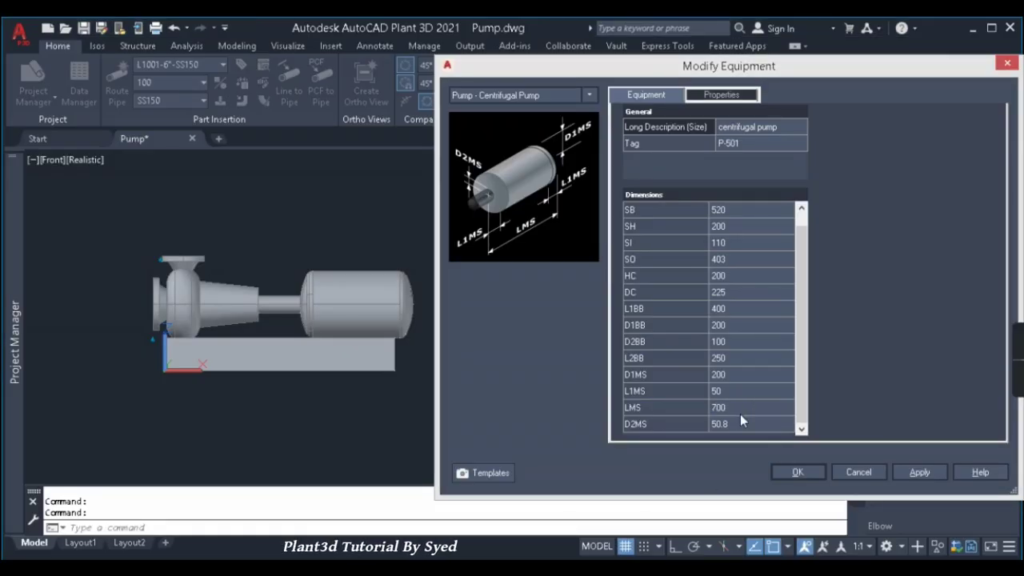
left_click(745, 422)
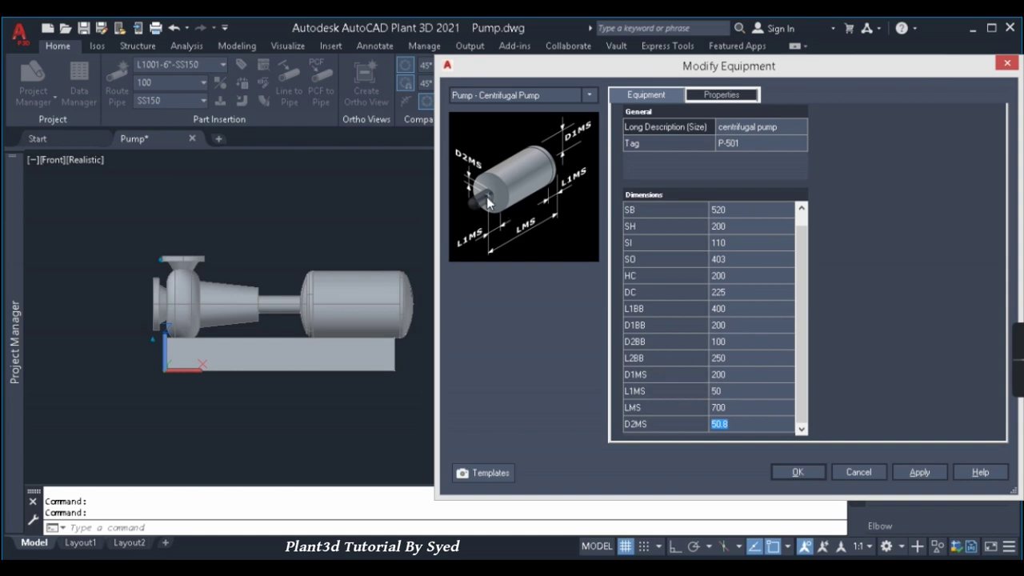
type("50")
left_click(735, 425)
left_click(914, 474)
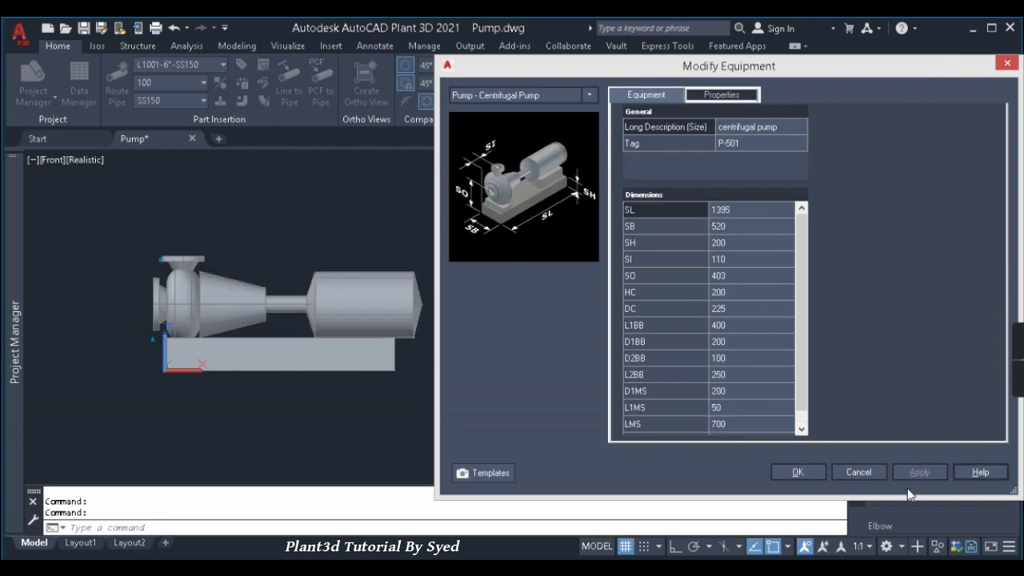
Try a conical motor head height L1MS of 150 and apply it to the pump
left_click(720, 408)
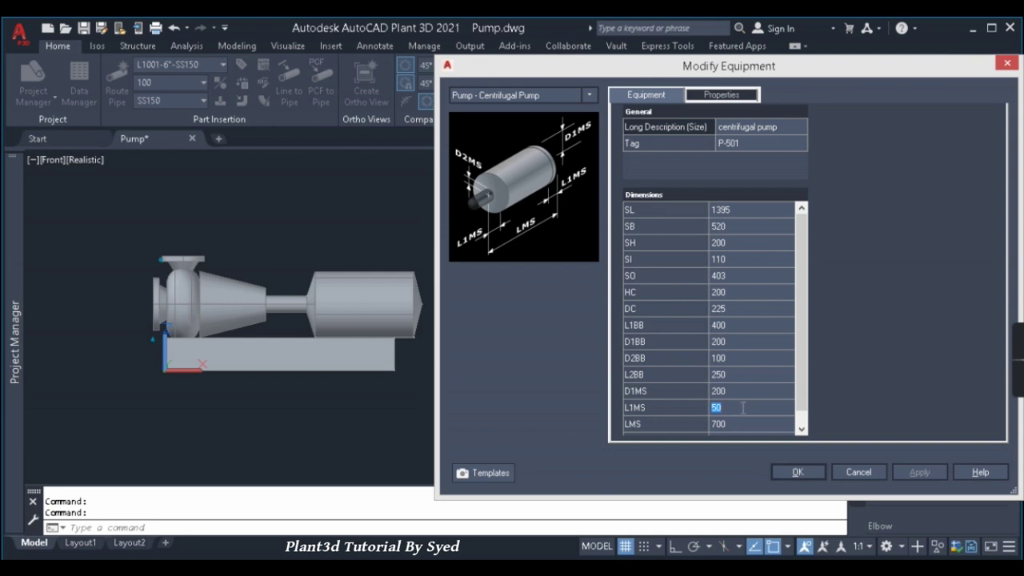
type("150")
left_click(743, 391)
left_click(920, 472)
Reset the motor head height L1MS to 0 and apply it to get ellipsoid heads
left_click(736, 407)
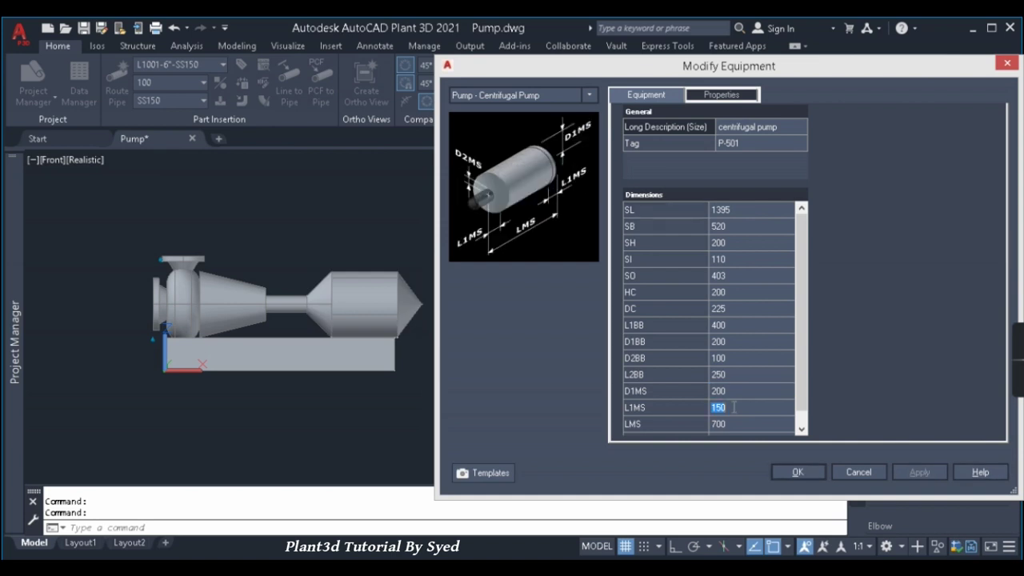
type("0")
left_click(738, 398)
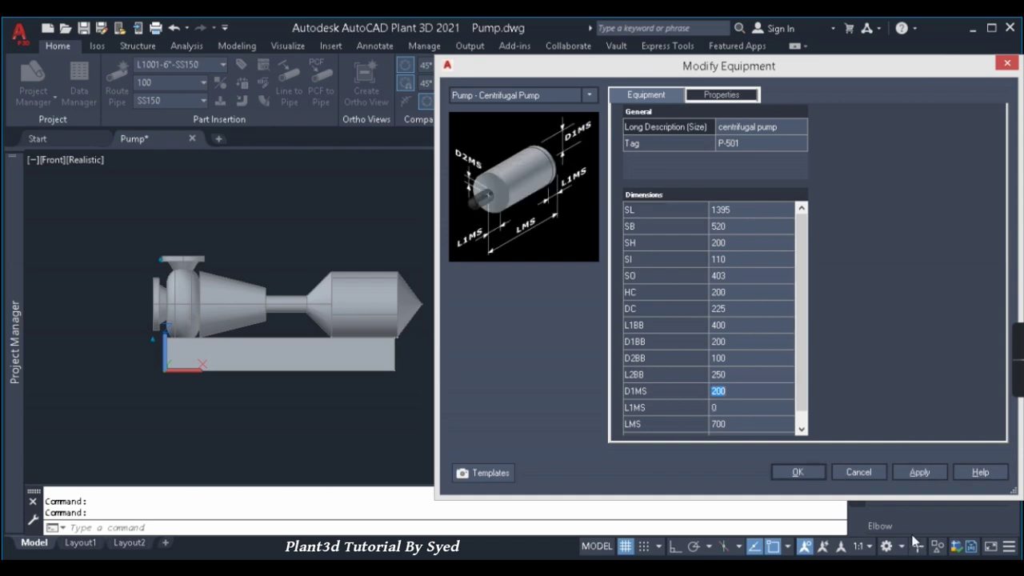
left_click(920, 472)
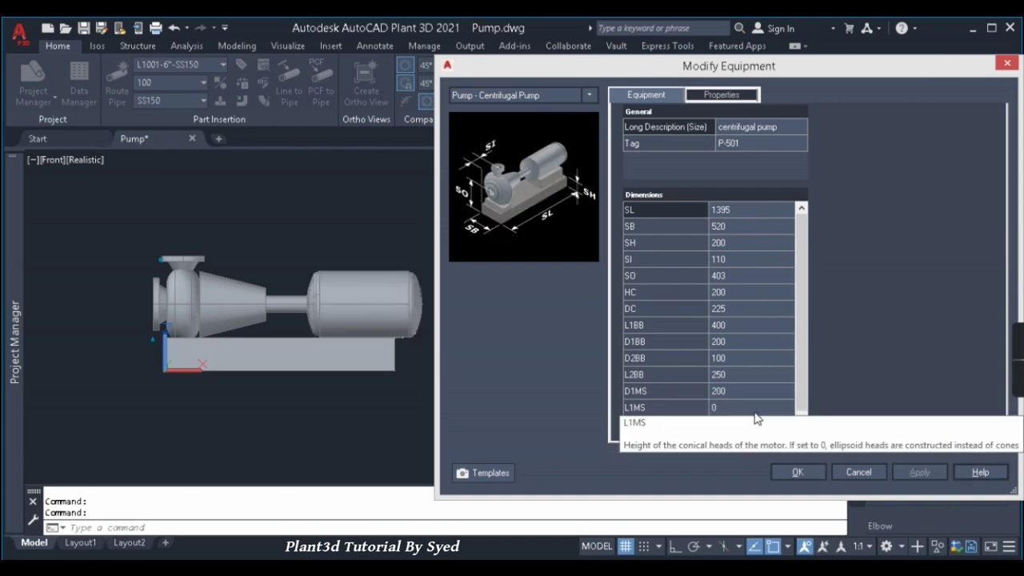
Try motor head heights L1MS of 100 and 200, applying each value to the pump
left_click(744, 409)
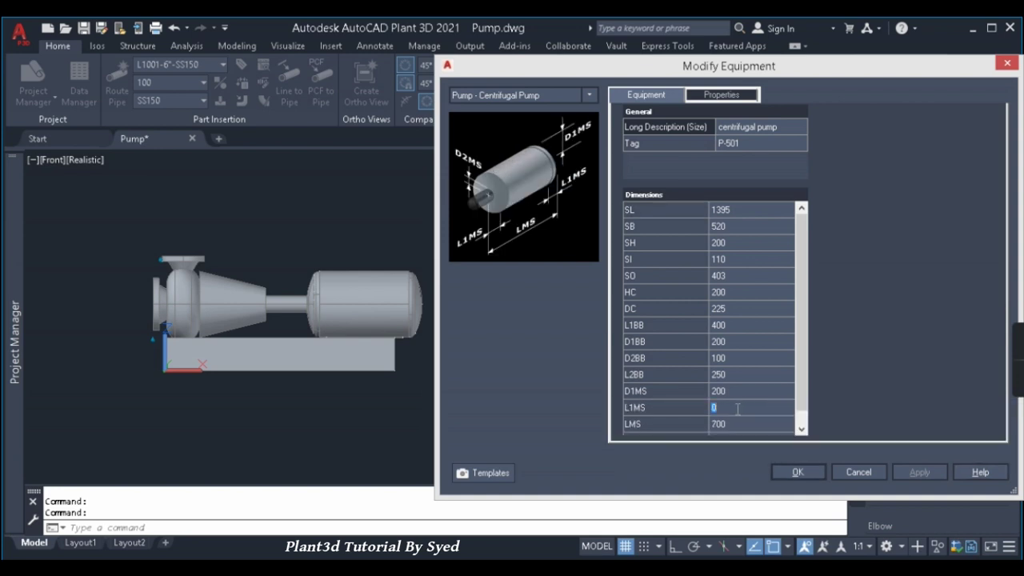
type("100")
left_click(935, 472)
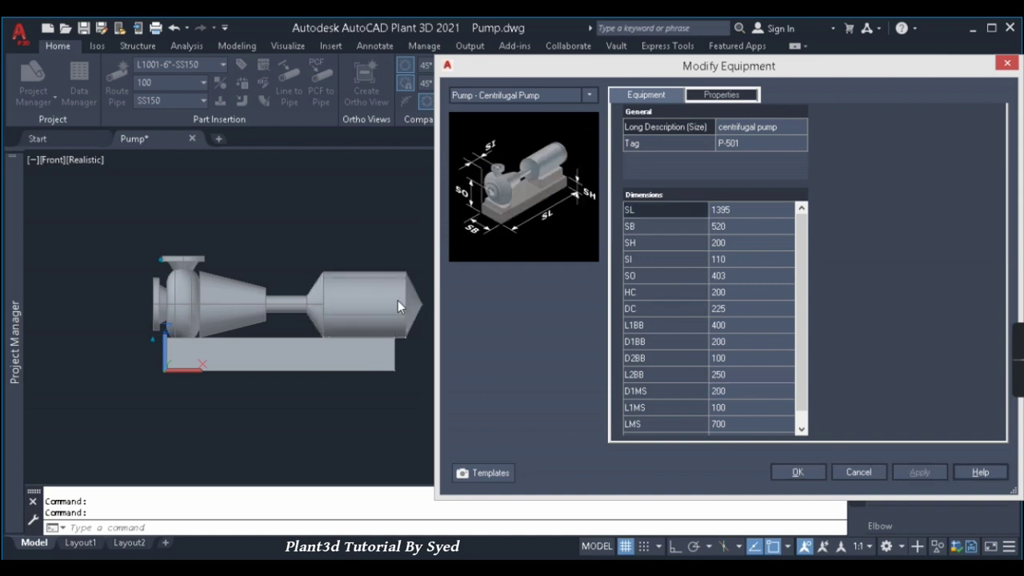
left_click(729, 406)
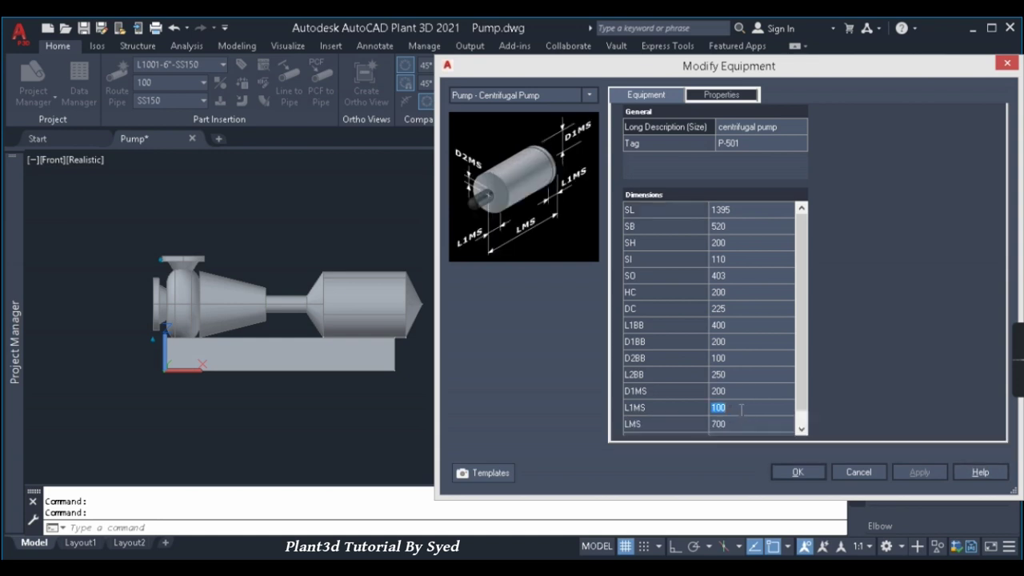
type("200")
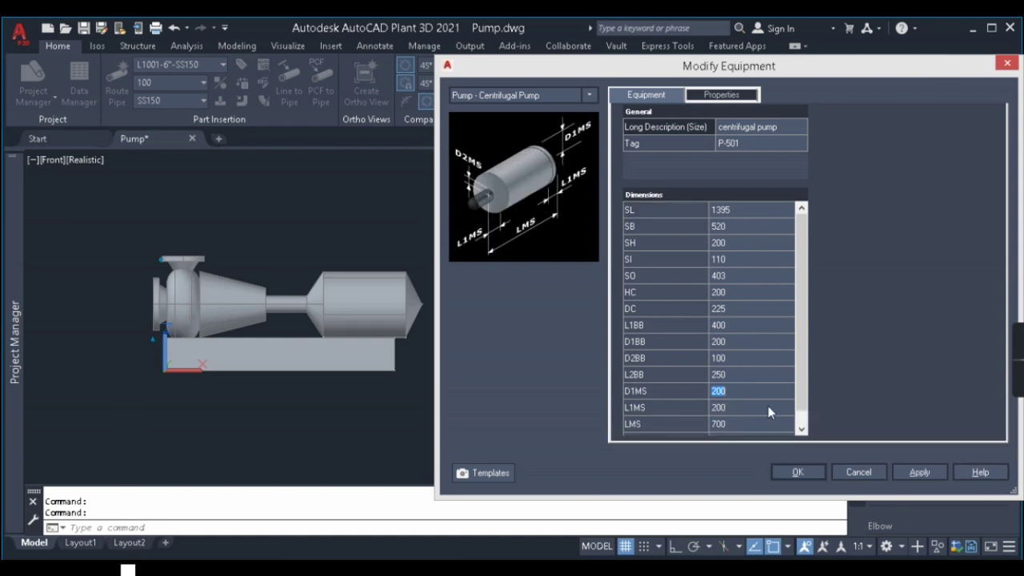
left_click(935, 473)
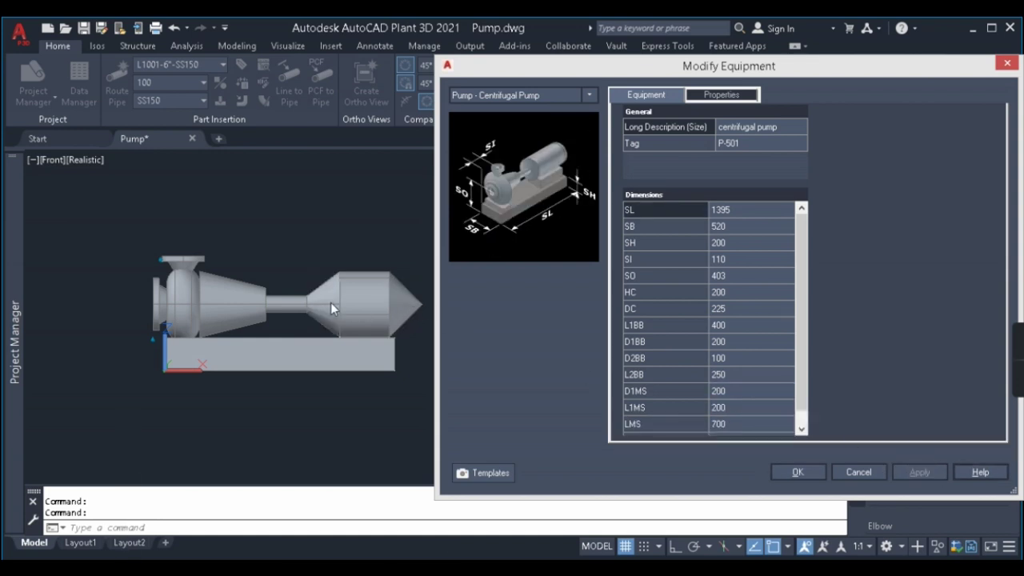
Return the motor to ellipsoid heads by setting L1MS to 0 and applying the change
left_click(742, 413)
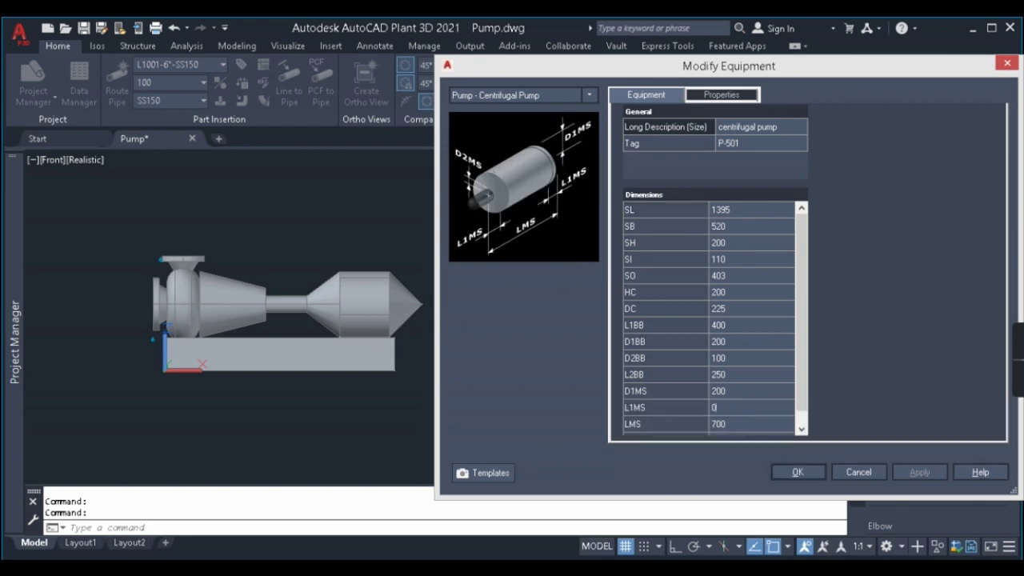
left_click(761, 398)
left_click(924, 473)
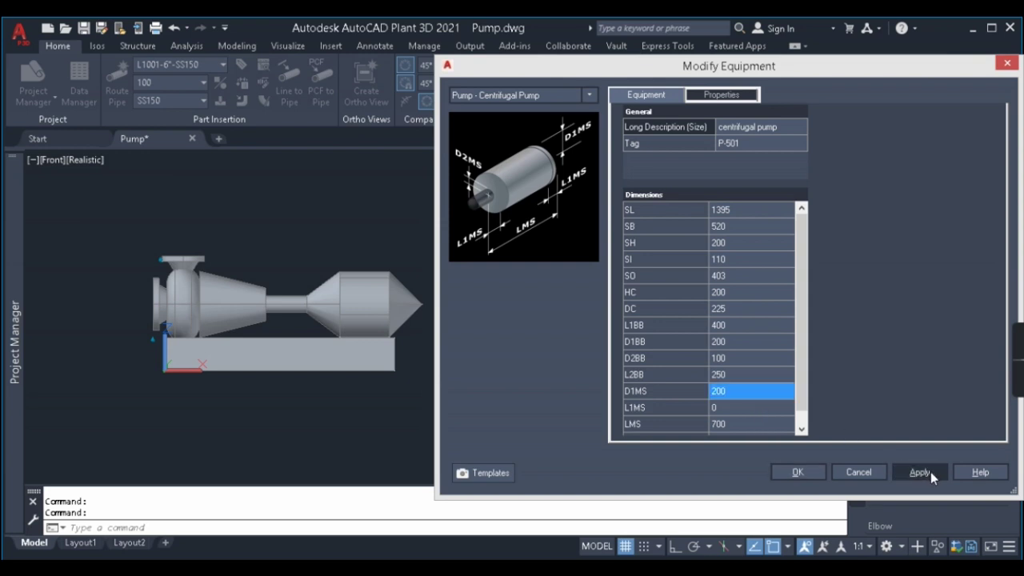
left_click(928, 474)
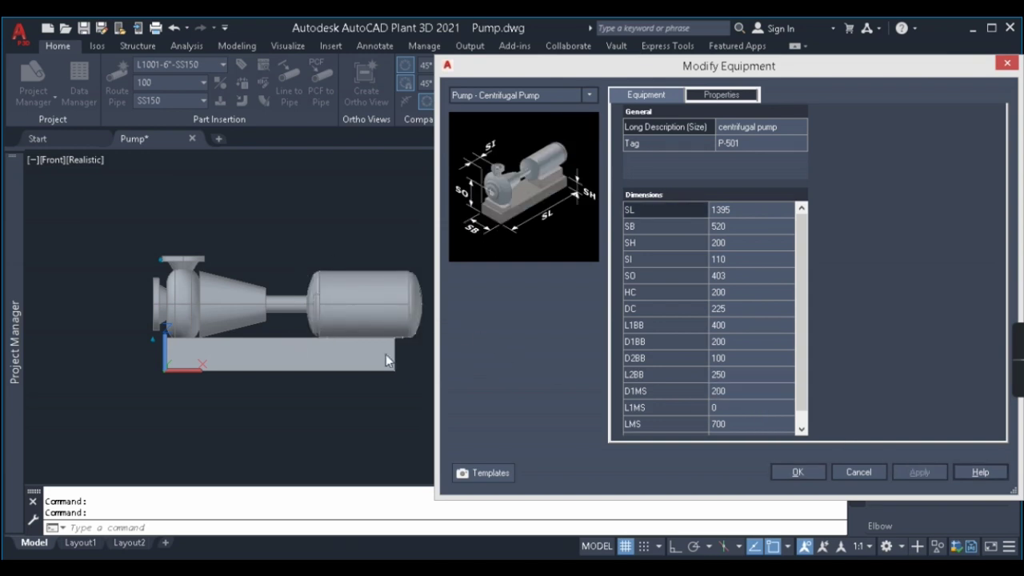
Compare the motor shaft dimension D2MS with the pump drawing in Windows Photo Viewer
key("End")
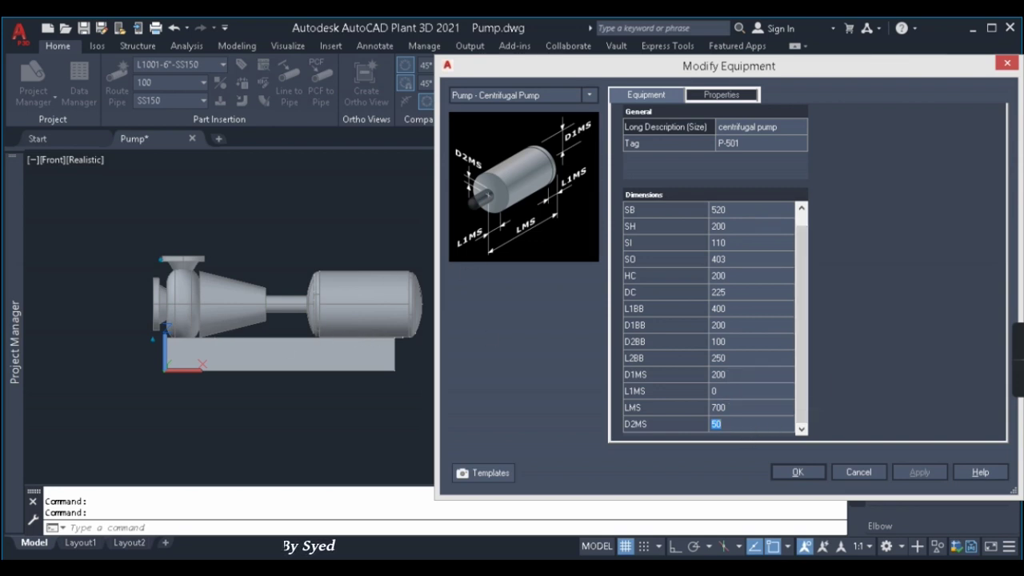
key("alt+Tab")
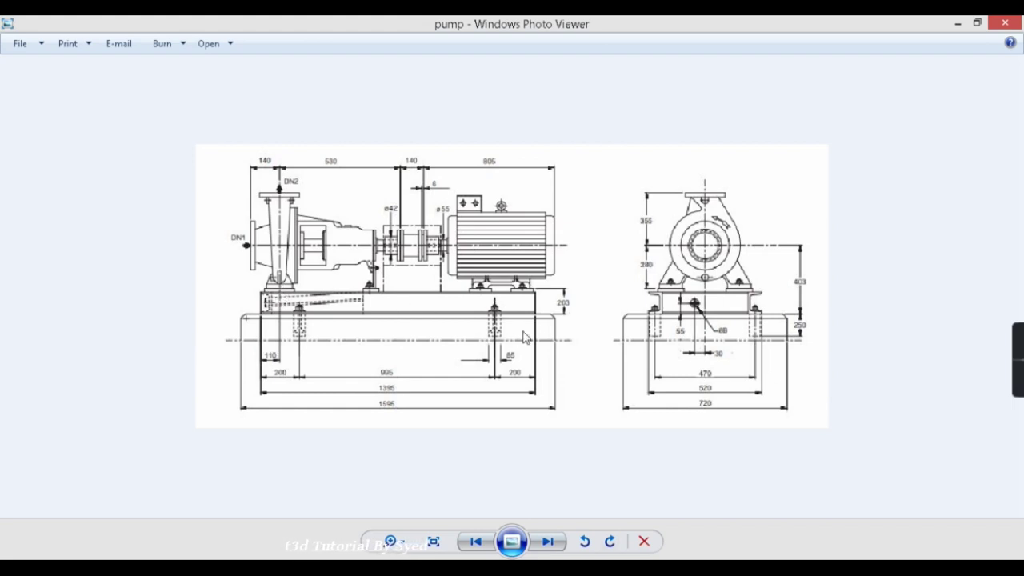
key("alt+Tab")
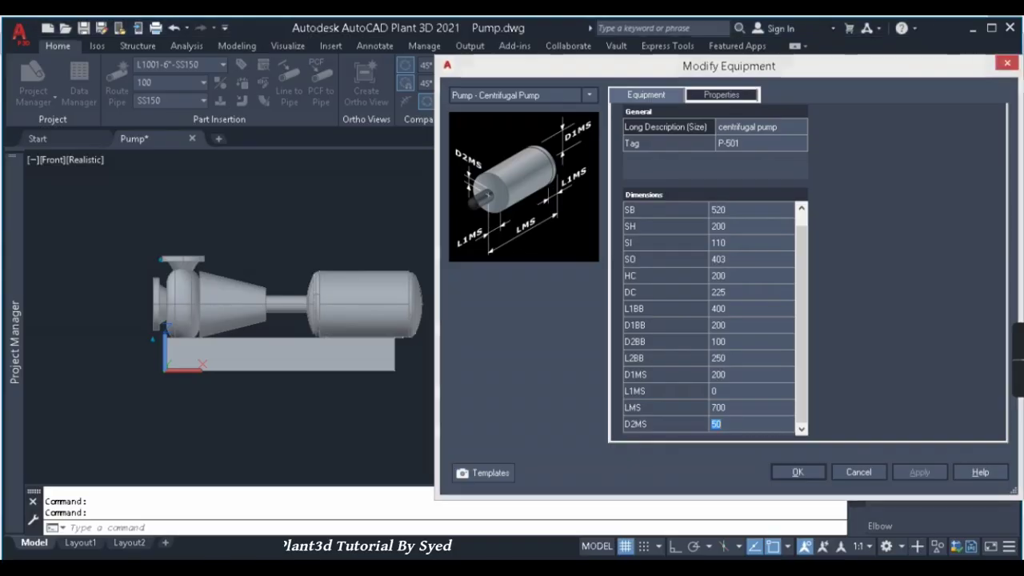
Try a motor diameter dimension D1MS of 150 and apply it to the pump
left_click(744, 389)
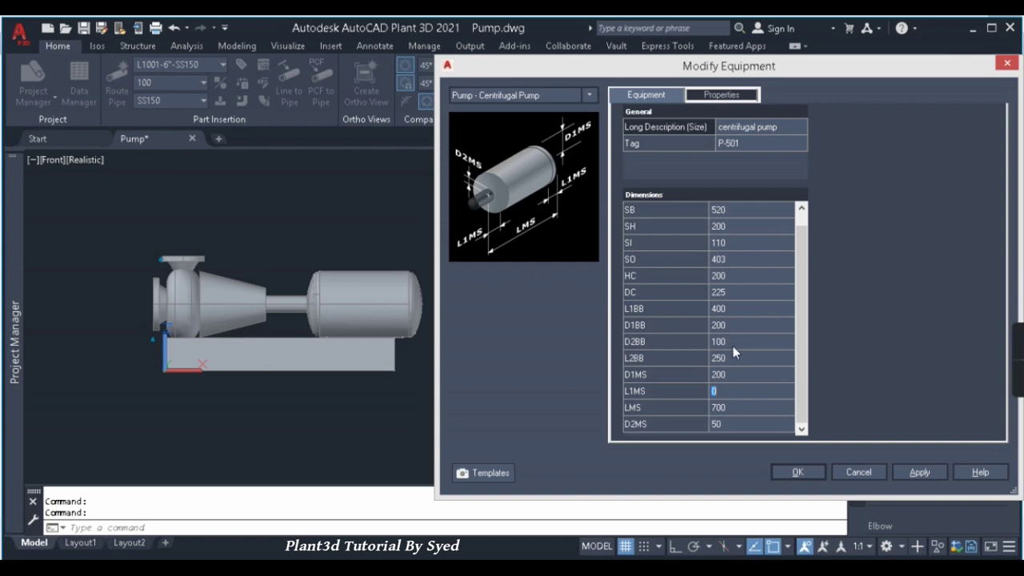
left_click(727, 375)
type("150")
left_click(759, 360)
left_click(919, 473)
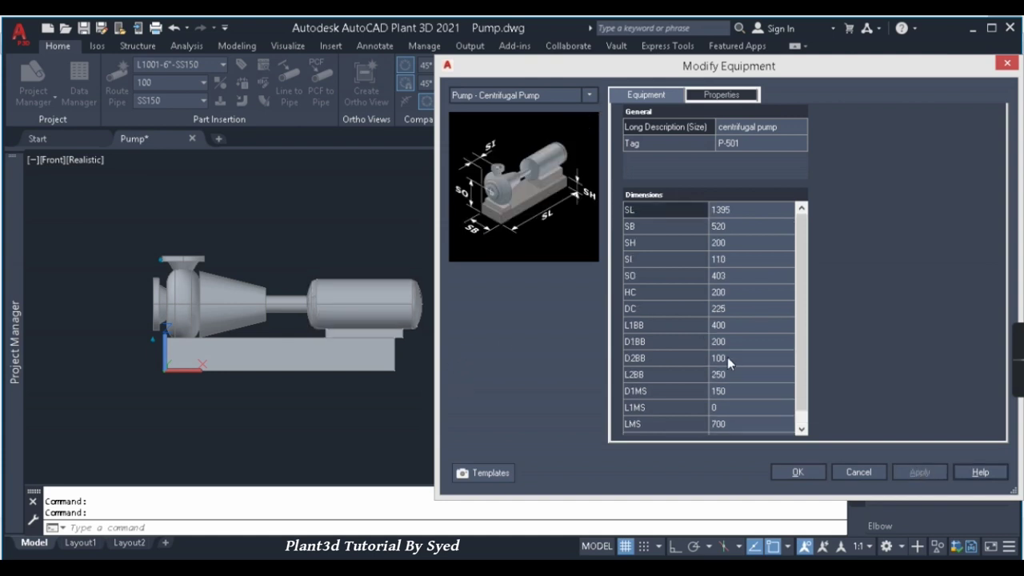
Set the motor diameter dimension D1MS to 175 and apply the change
left_click(724, 391)
type("175")
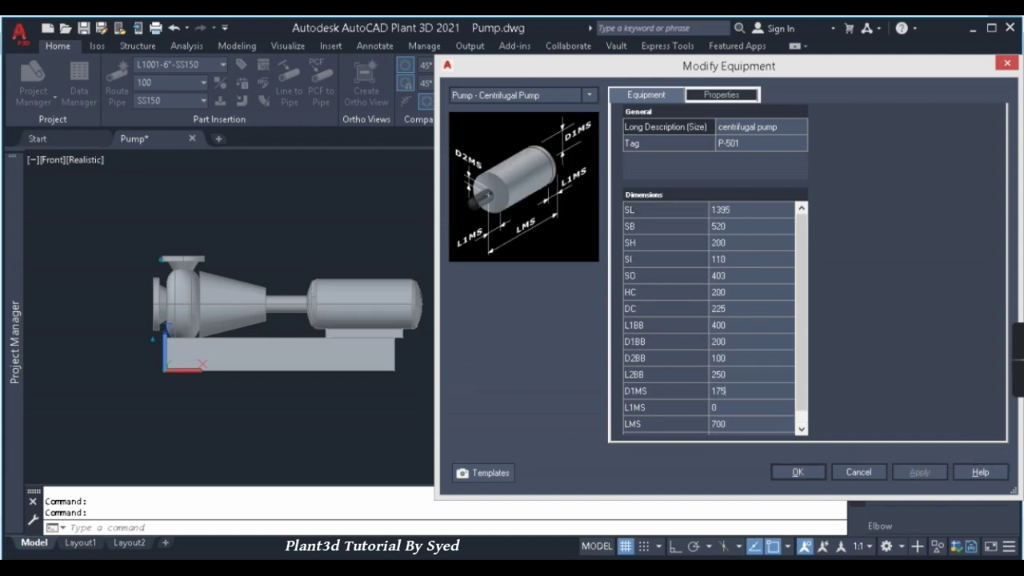
left_click(752, 374)
left_click(921, 472)
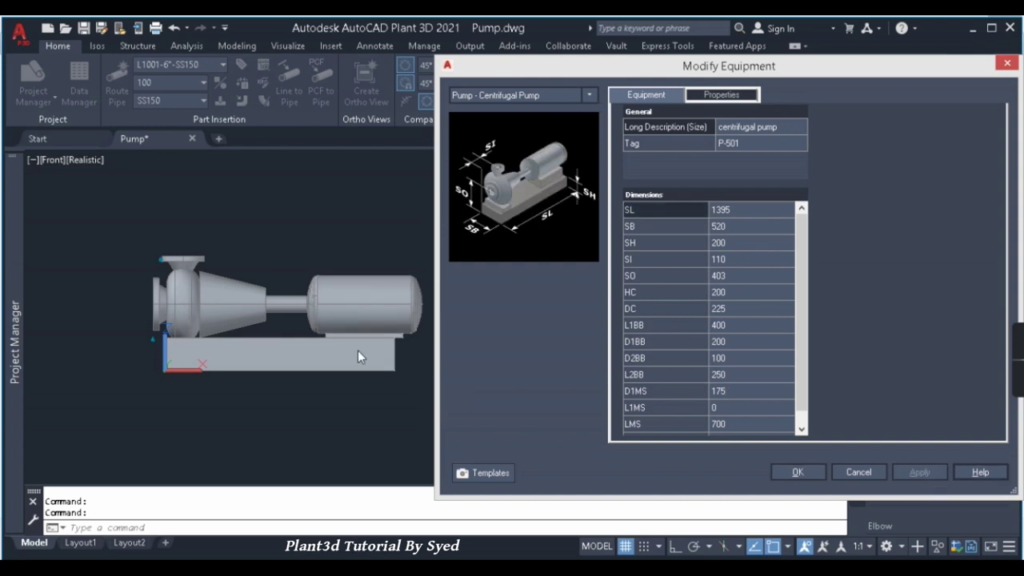
Check the pump drawing, set the bearing housing dimension D1BB to 150 and apply the change
key("alt+Tab")
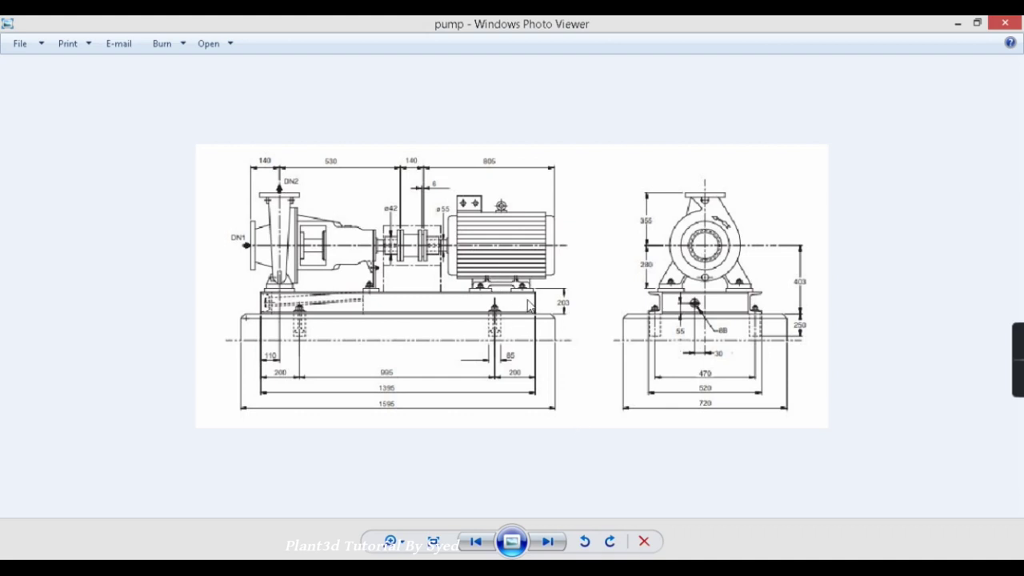
mouse_move(572, 568)
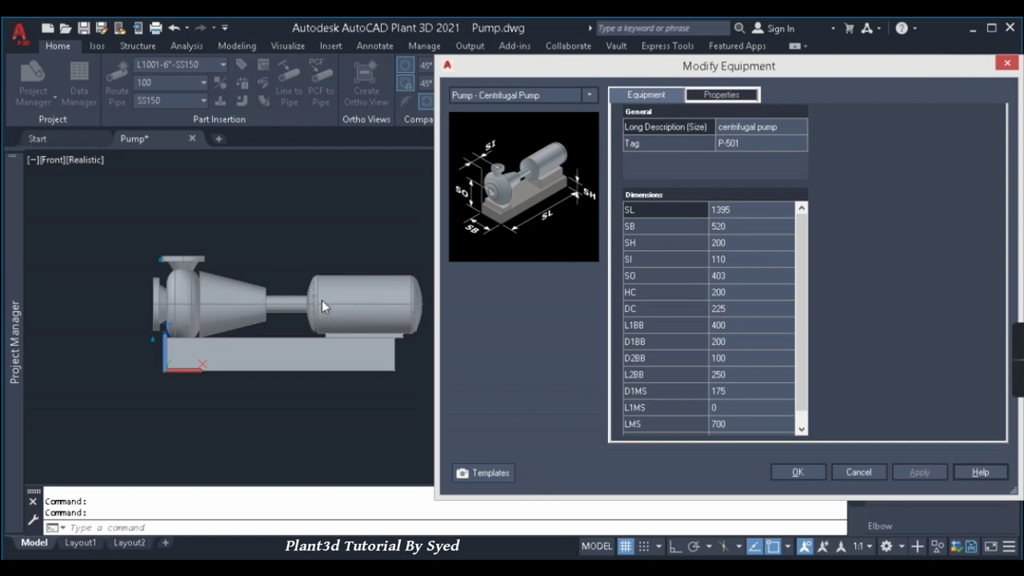
key("Down")
key("Down")
key("Down")
key("Down")
key("Down")
key("Down")
key("Down")
key("Down")
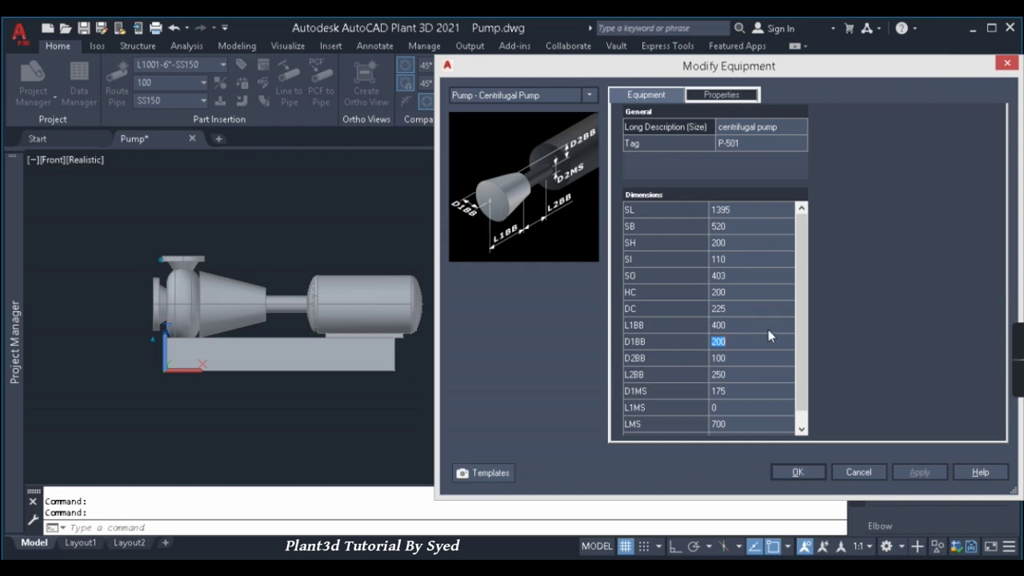
type("150")
left_click(910, 473)
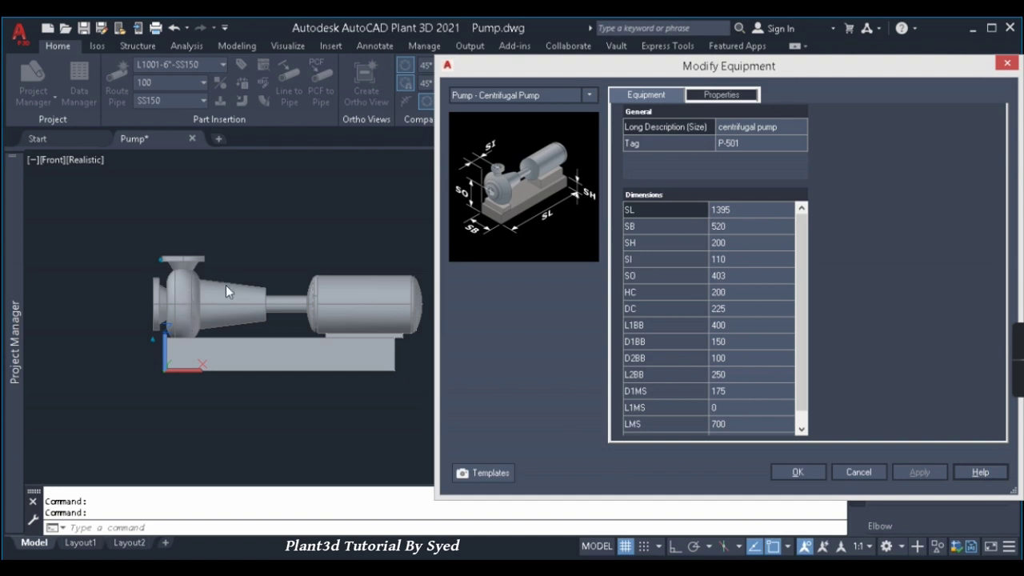
Set the pump casing dimension DC to 200 and apply the change
left_click(738, 281)
left_click(741, 290)
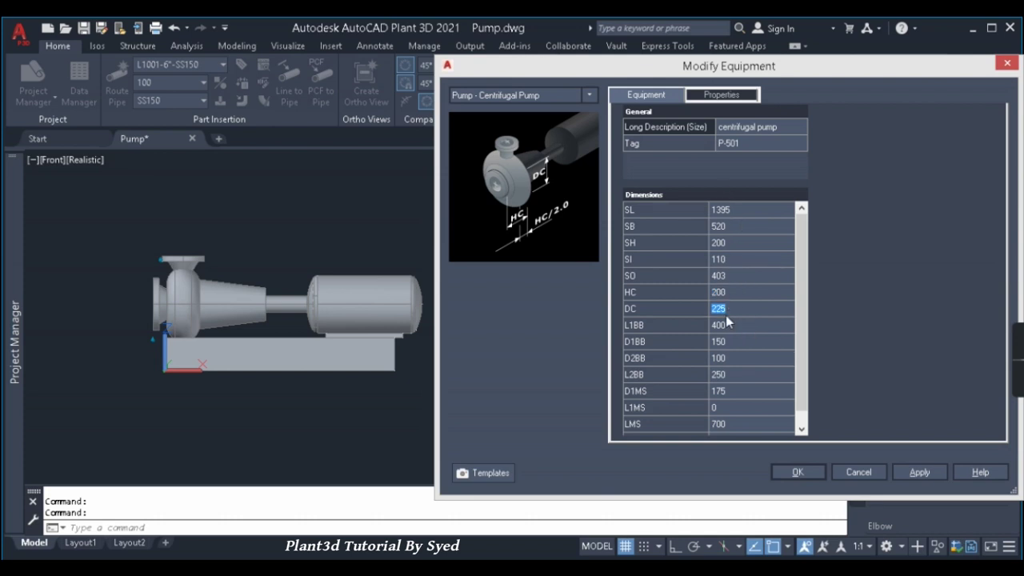
type("200")
left_click(741, 294)
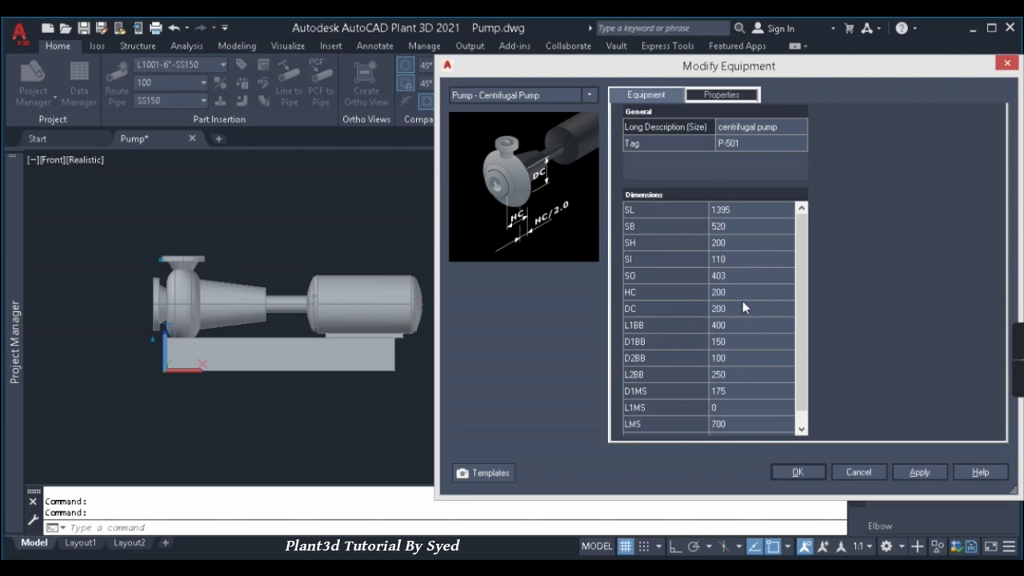
left_click(916, 478)
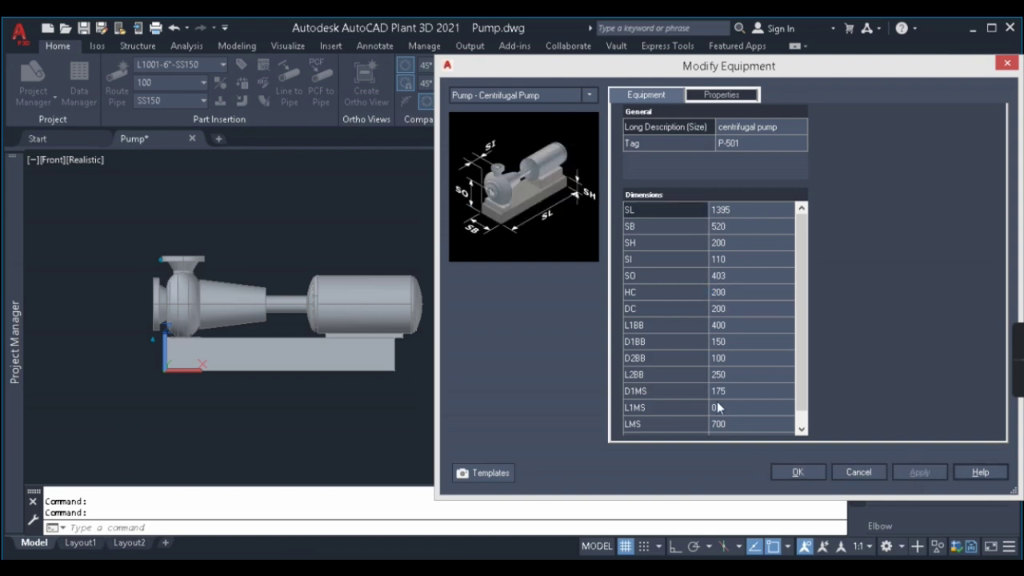
Set the pump casing height HC to 175 and apply the change
mouse_move(724, 327)
left_click(727, 308)
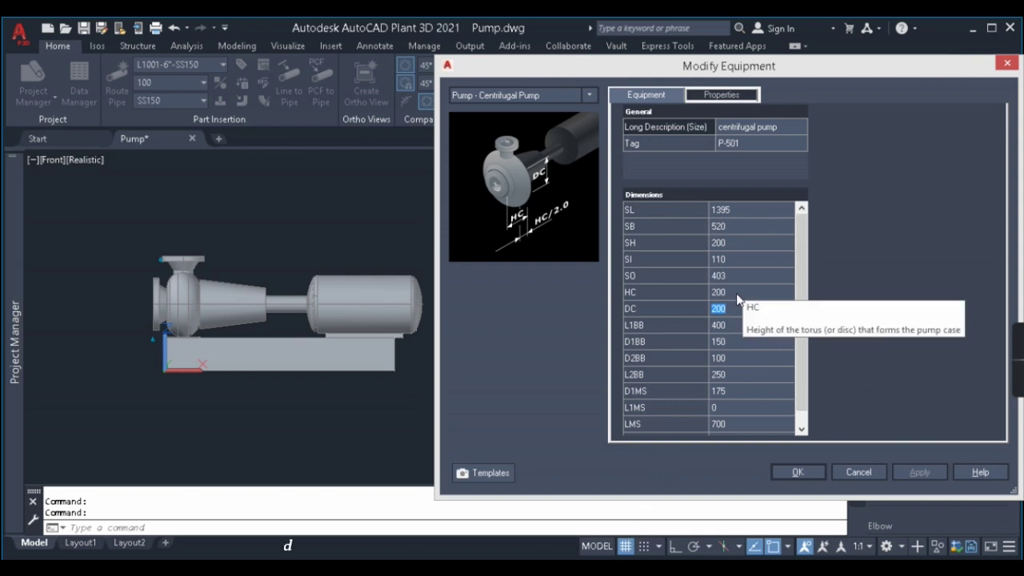
left_click(767, 293)
type("175")
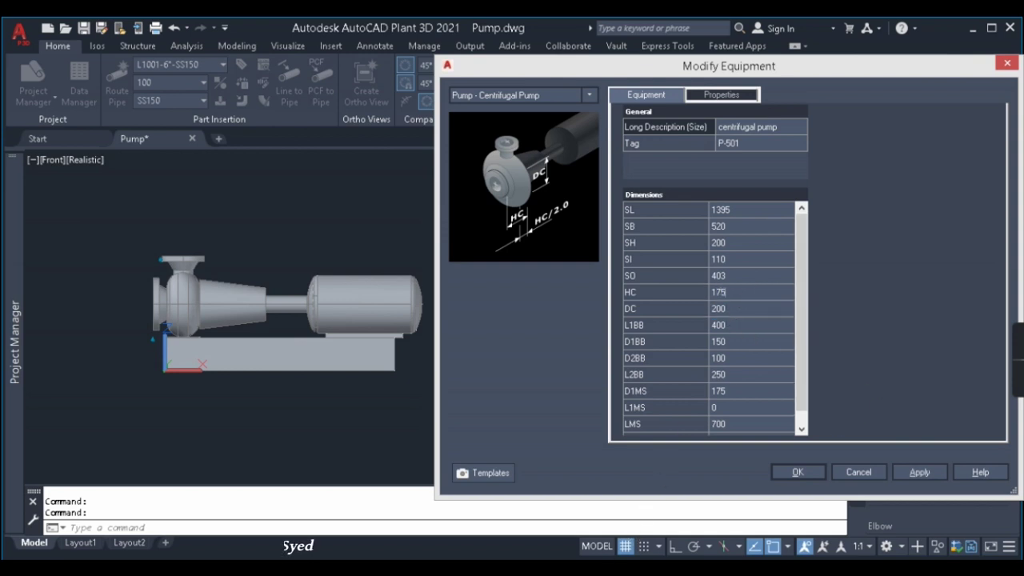
left_click(763, 305)
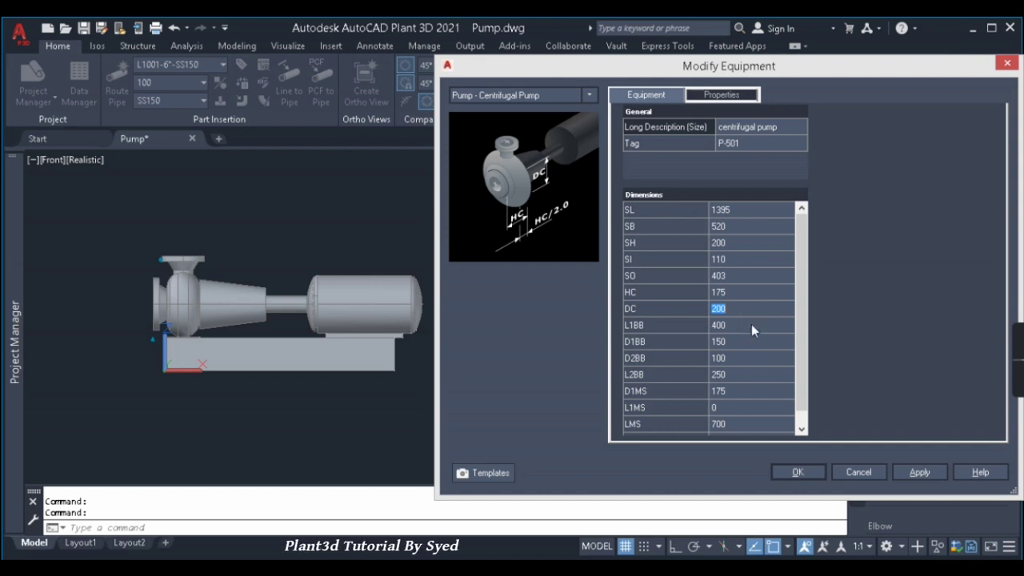
left_click(917, 474)
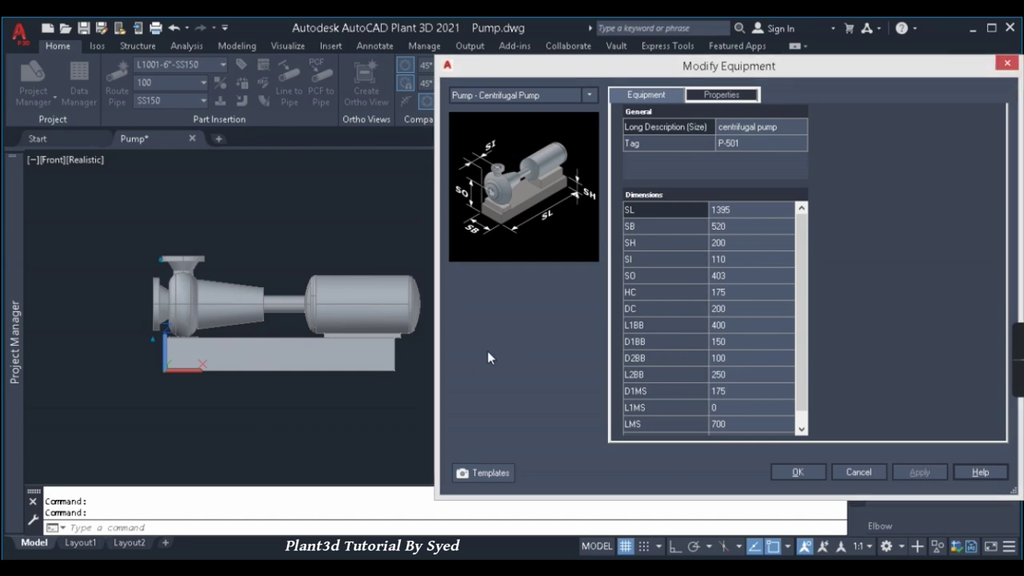
Compare the remaining dimensions with the pump drawing and accept the equipment modifications
scroll(808, 336, "down", 1)
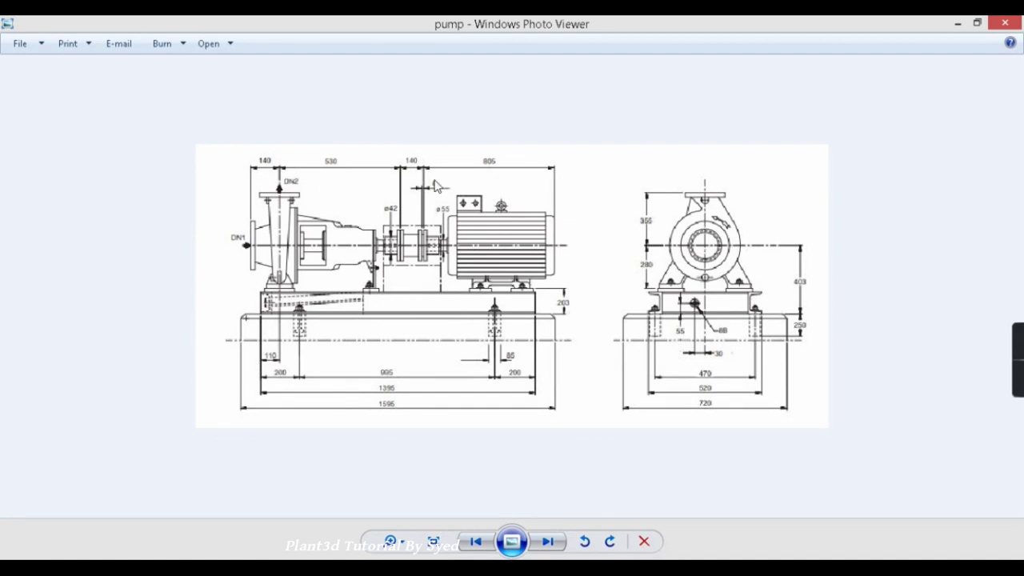
left_click(957, 23)
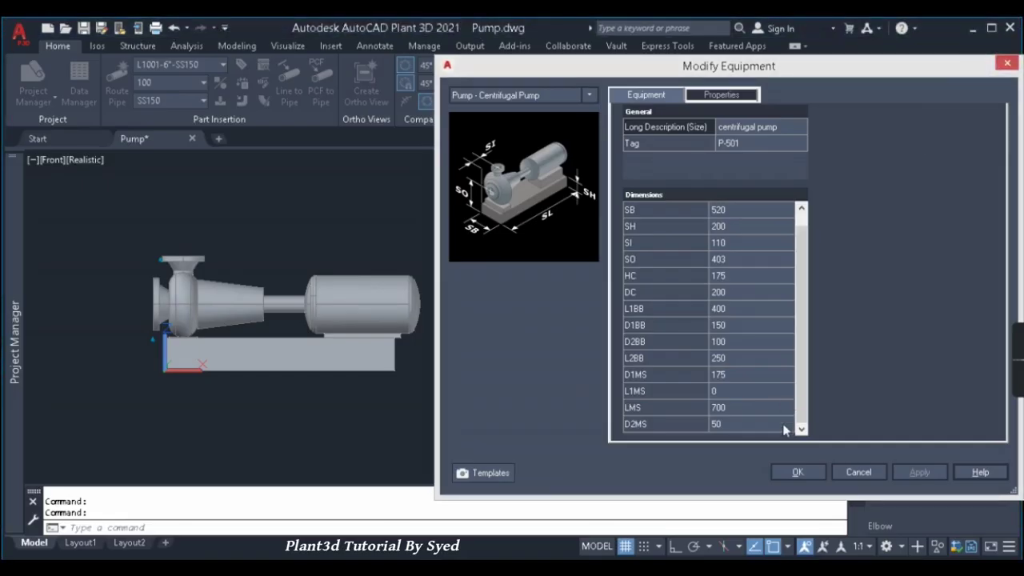
left_click(798, 473)
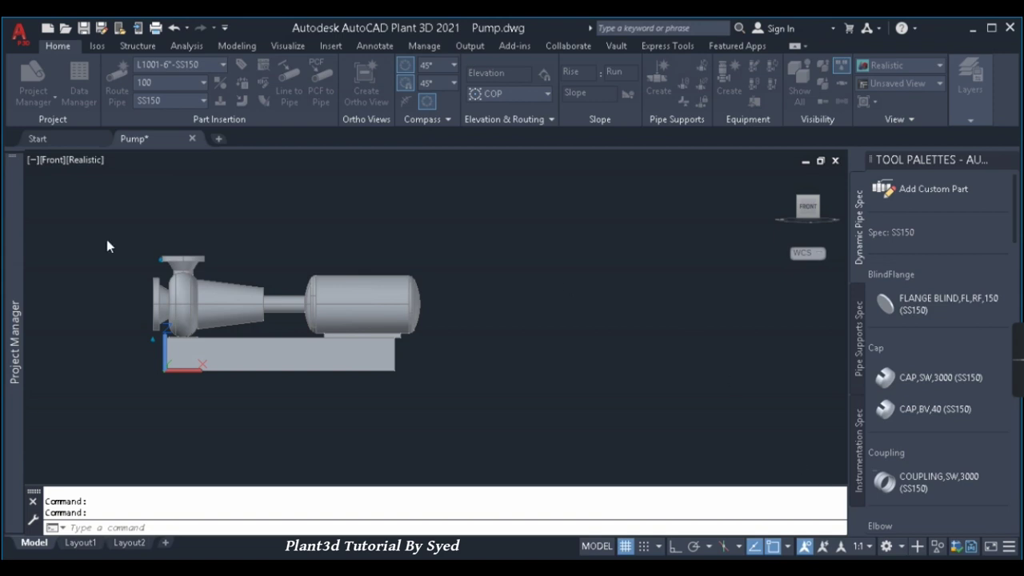
left_click(477, 379)
key("Escape")
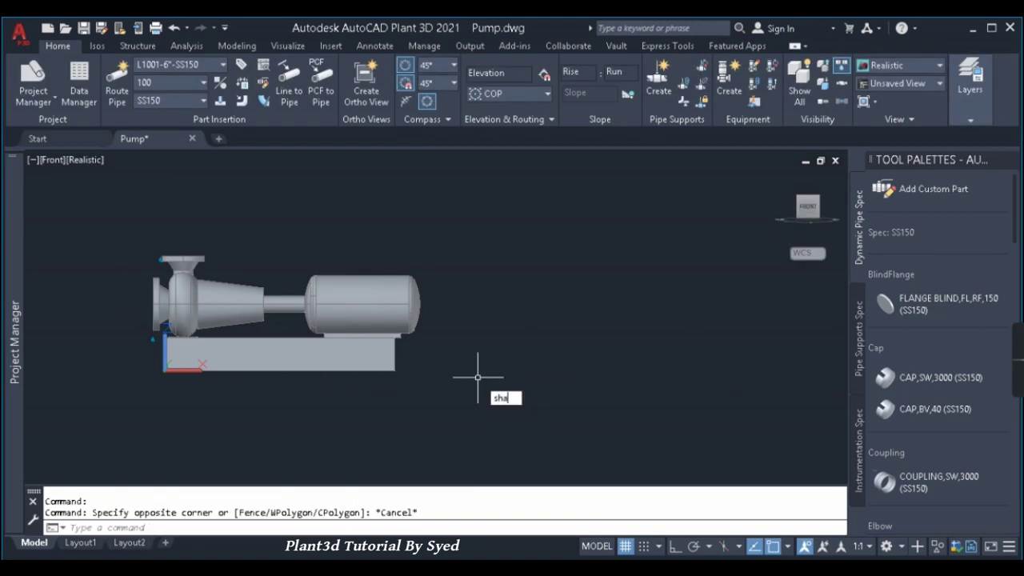
Switch the model's visual style to 2D wireframe
type("sha")
key("Return")
type("2")
key("Return")
middle_click_drag(359, 396, 428, 413)
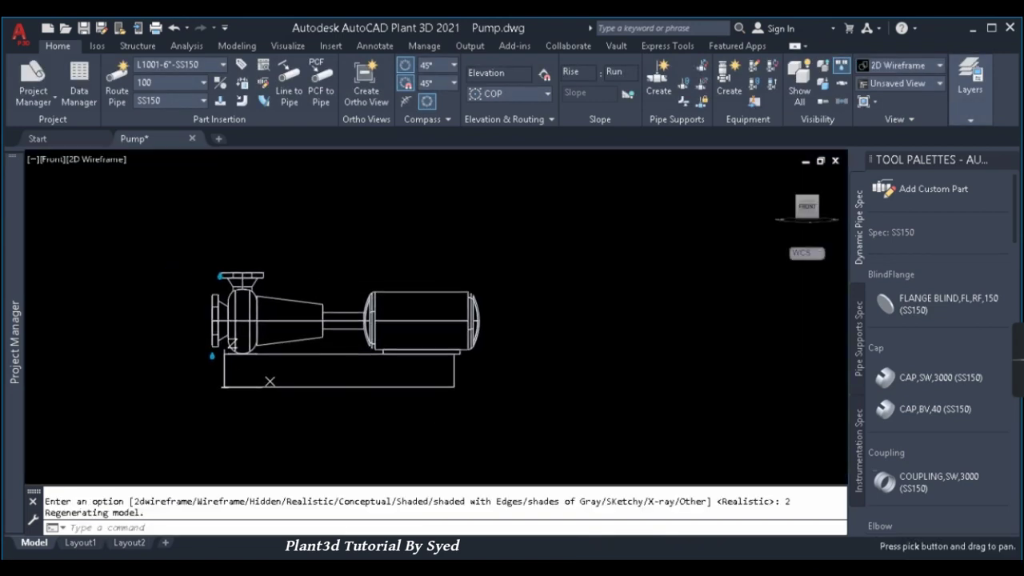
key("Escape")
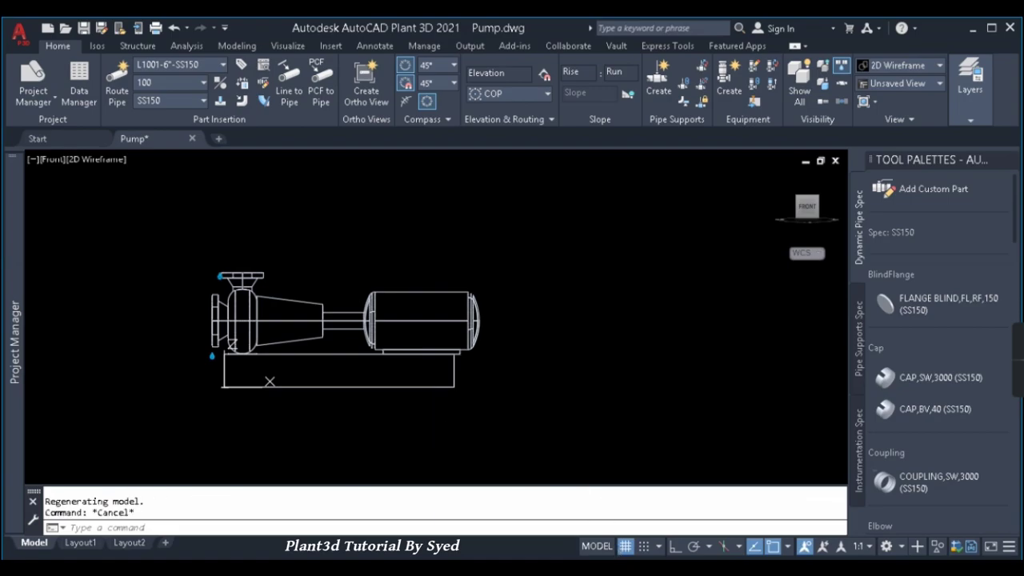
Check the nozzle distances in the pump drawing and measure from the suction flange face to the discharge flange face
key("alt+Tab")
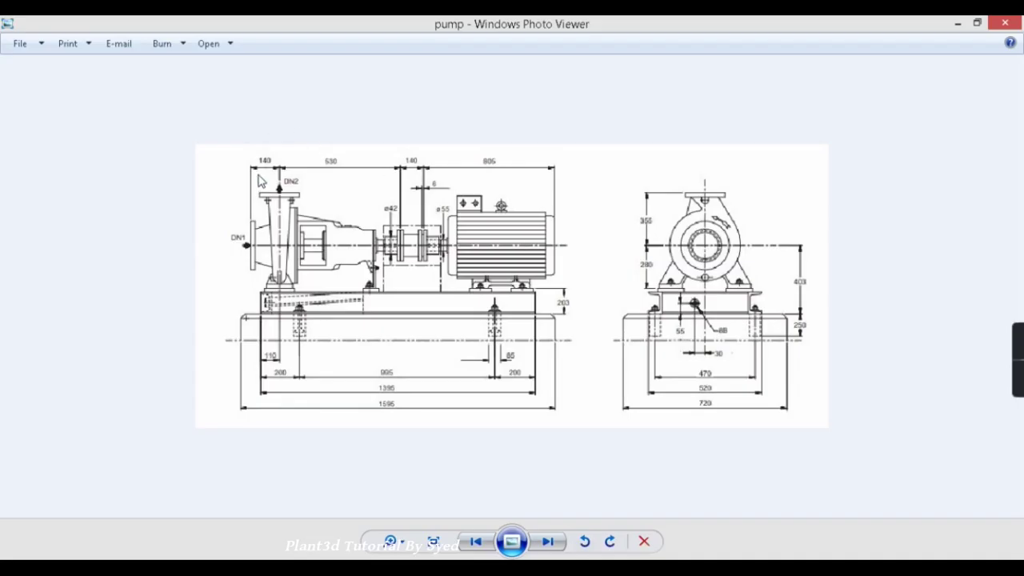
left_click(957, 24)
type("DI")
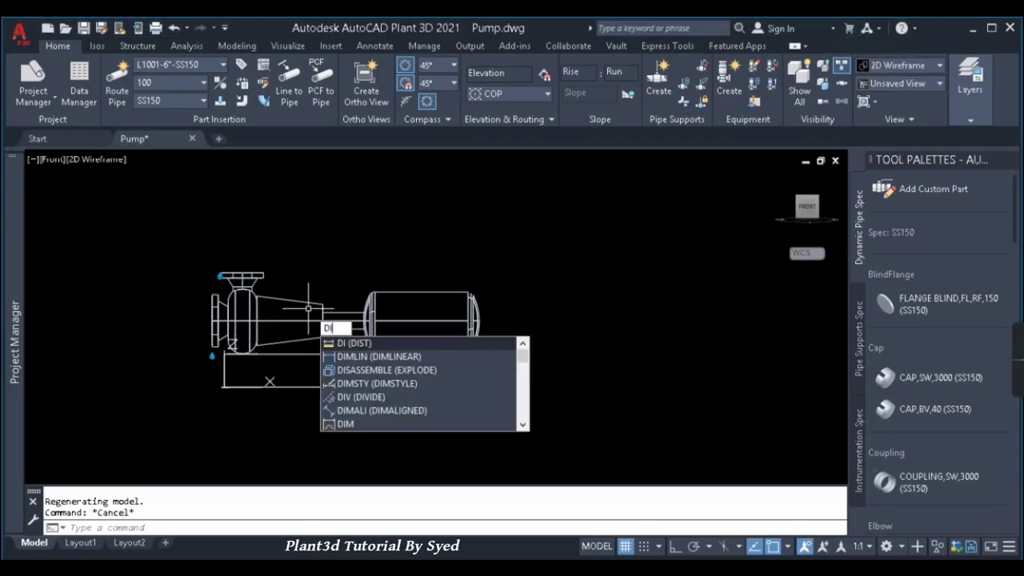
key("Return")
left_click(220, 319)
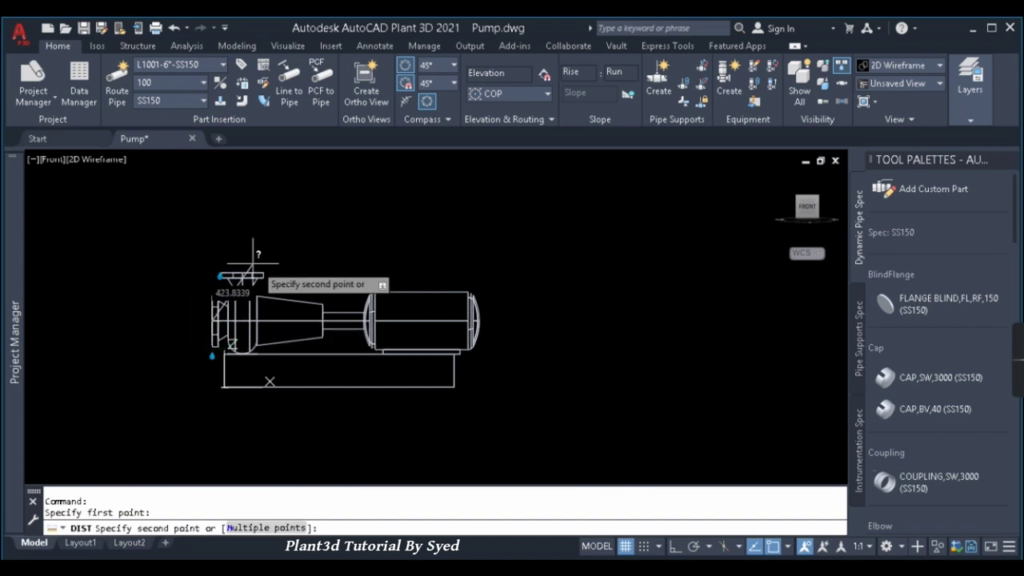
left_click(234, 272)
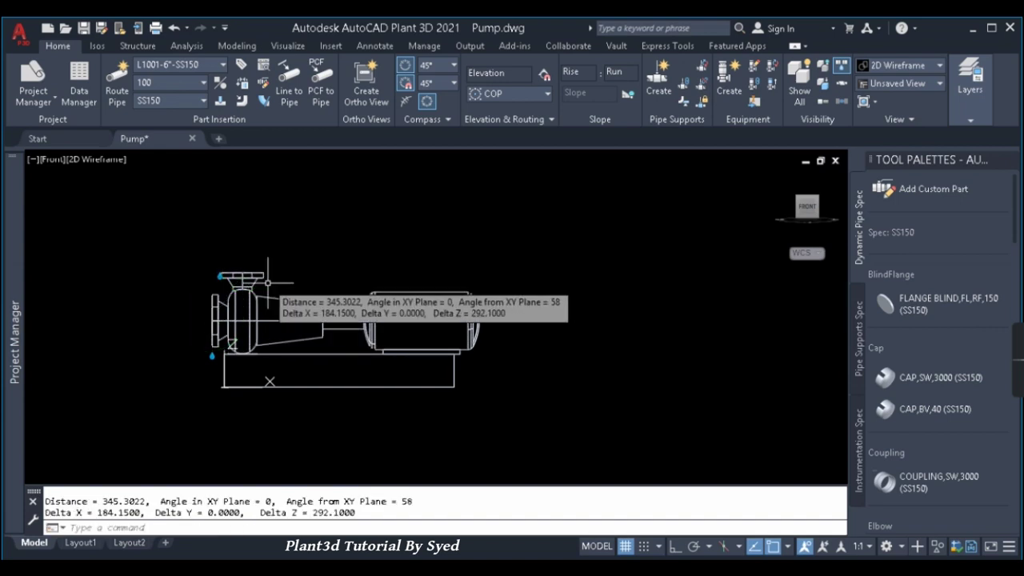
middle_click_drag(268, 282, 297, 275)
key("Escape")
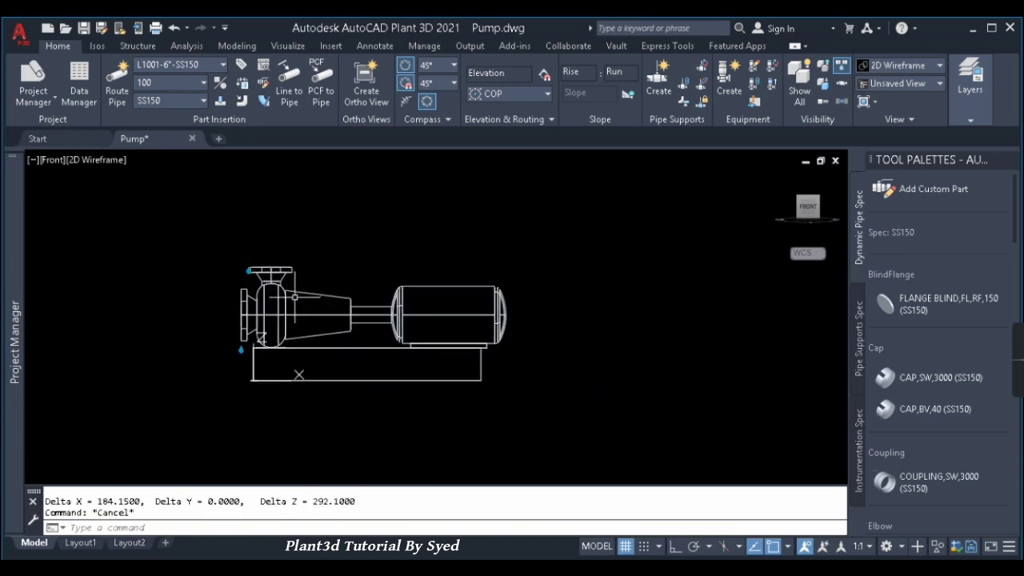
Open the pump's suction nozzle N-1 for editing and view its tag type and number
middle_click_drag(241, 313, 242, 324)
left_click(242, 324)
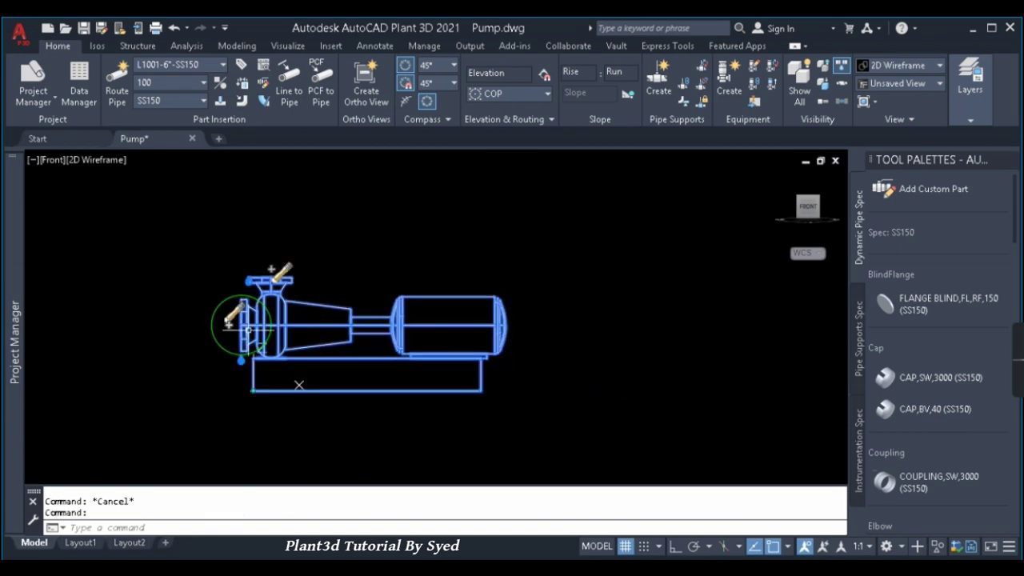
key("Escape")
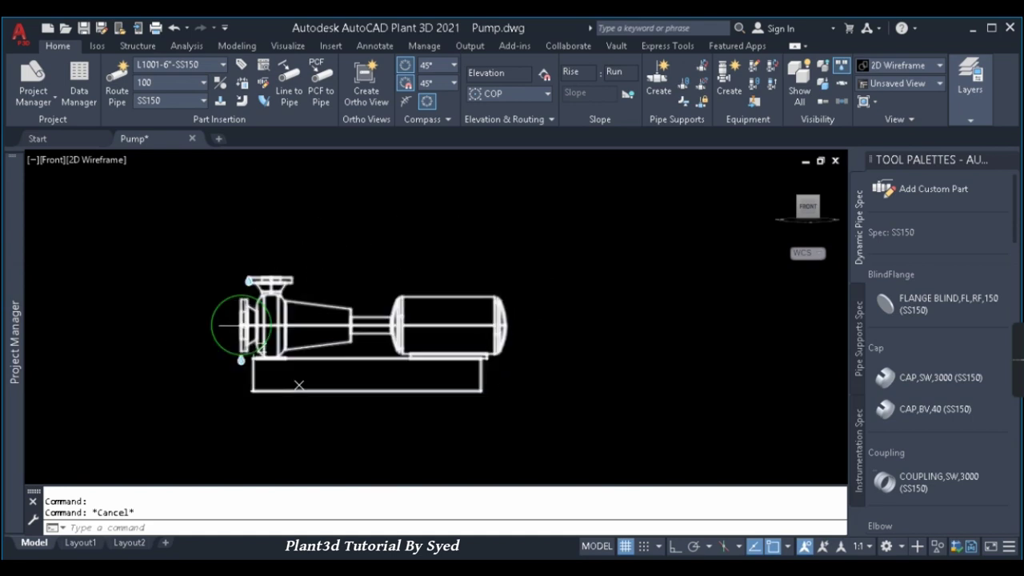
left_click(241, 326)
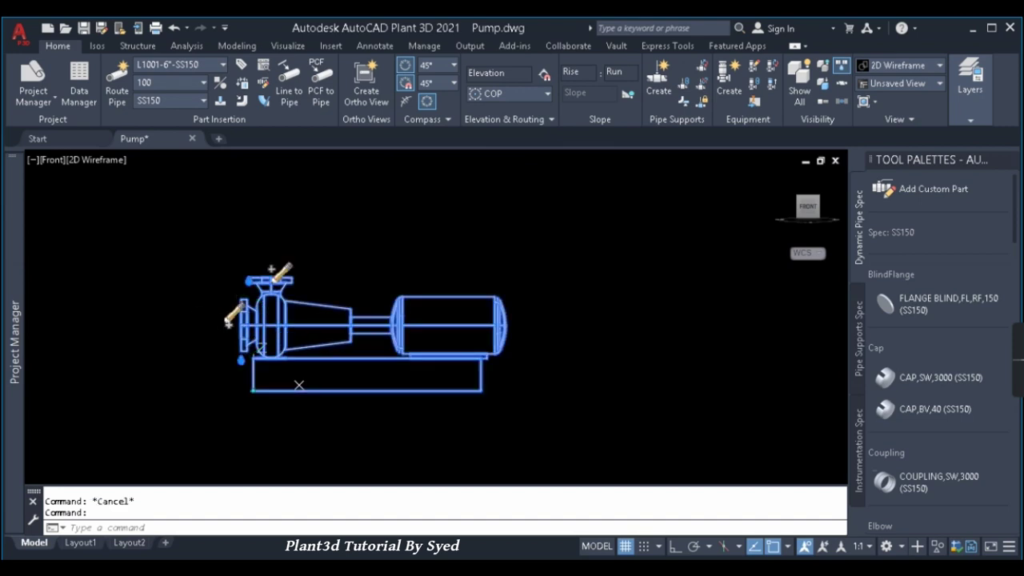
left_click(233, 316)
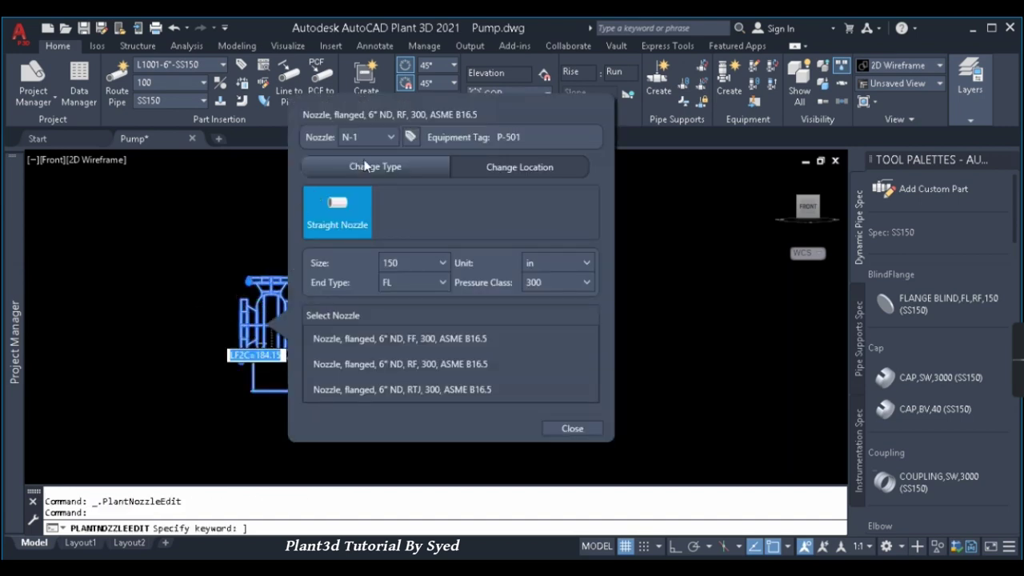
left_click(409, 136)
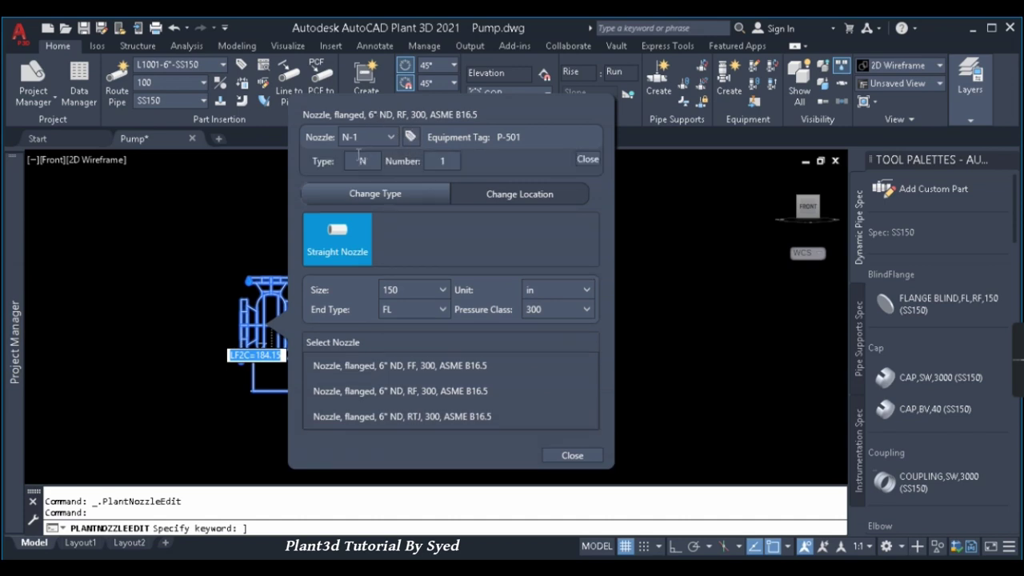
left_click(587, 160)
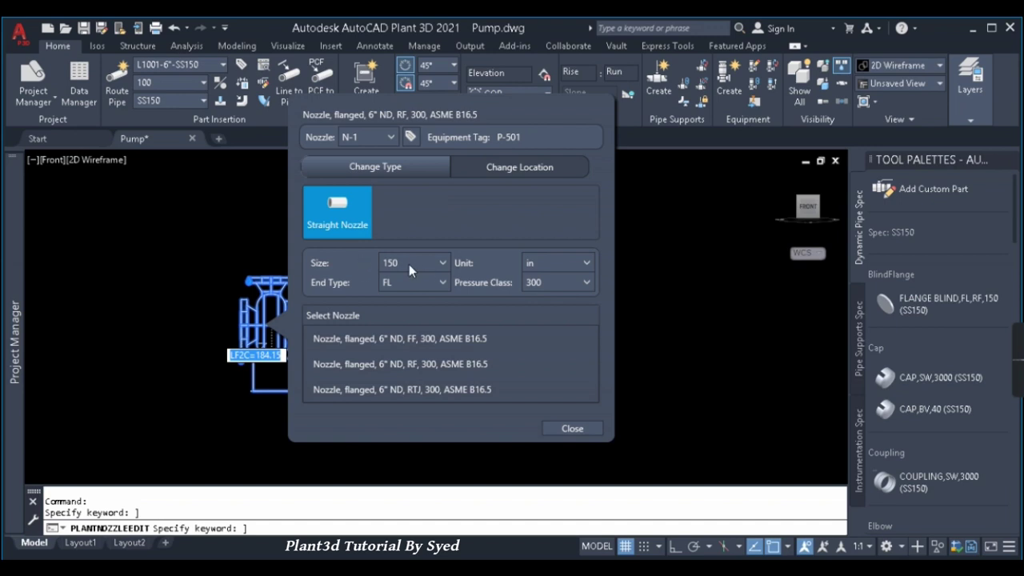
Assign the 6" ND flanged, RF, 300, ASME B16.5 type to nozzle N-1
left_click(569, 285)
left_click(480, 244)
left_click(416, 365)
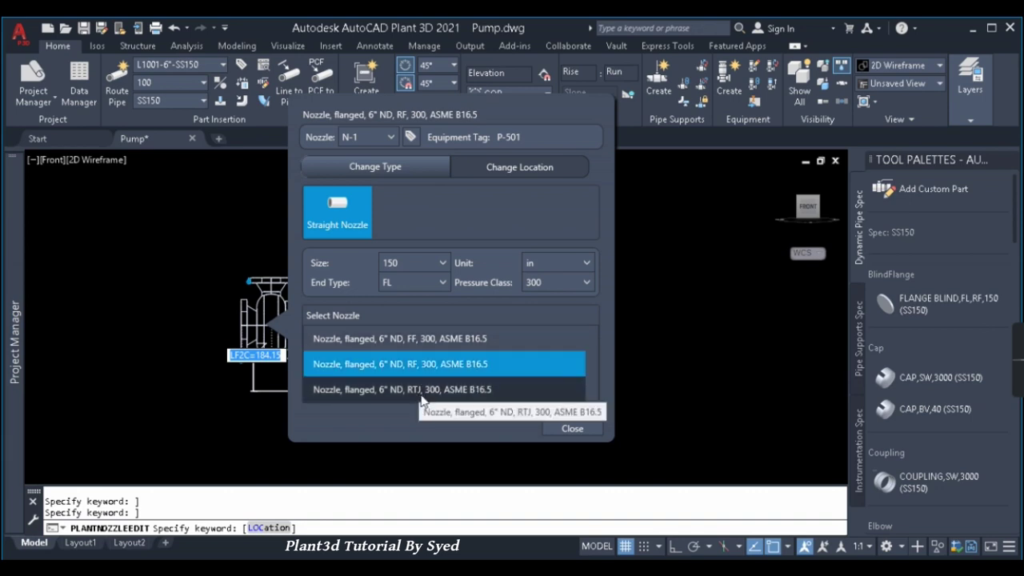
left_click(441, 363)
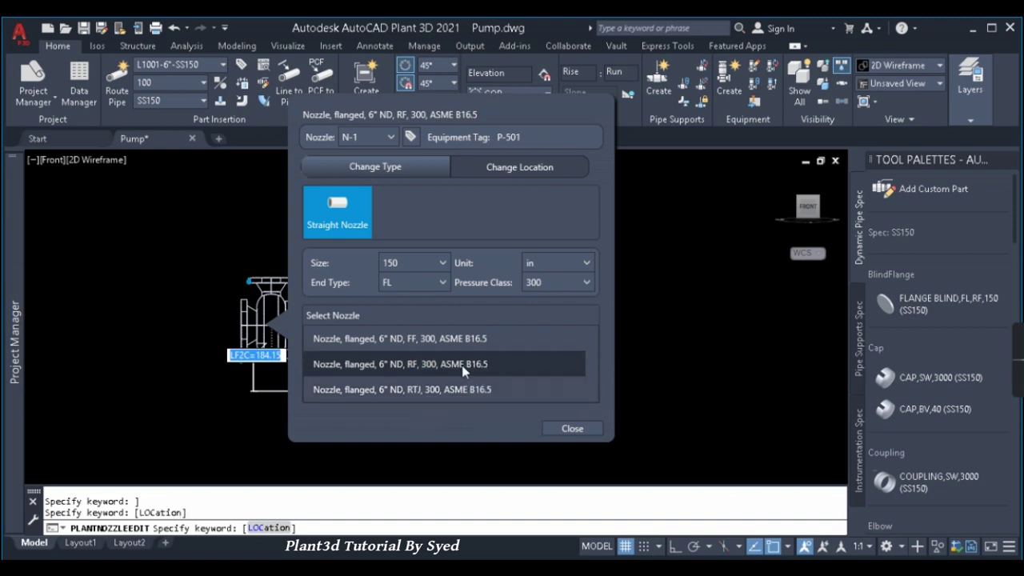
Set suction nozzle N-1's length LF2C to 140, as given in the pump drawing, and finish editing the nozzle
left_click(516, 165)
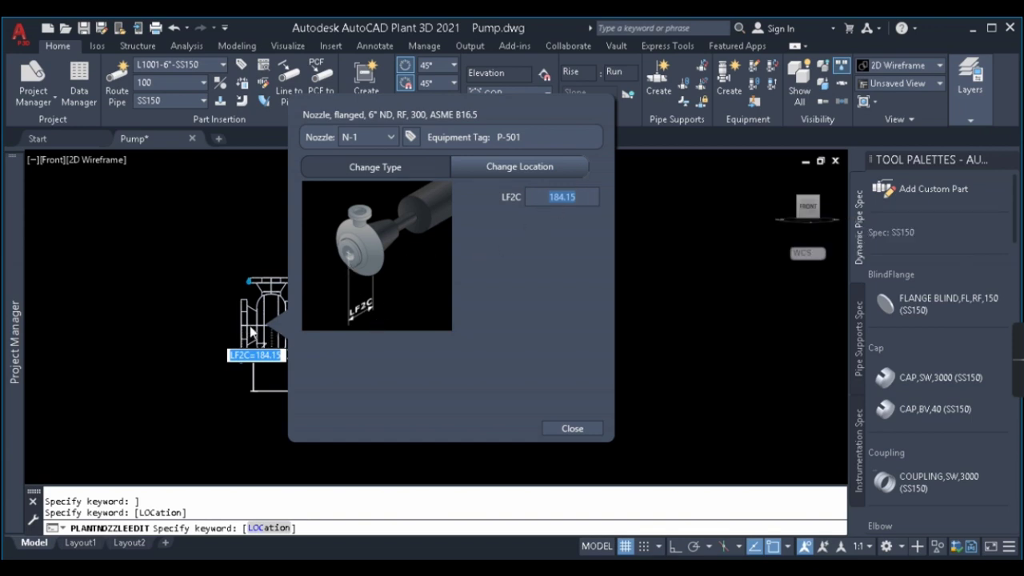
mouse_move(356, 114)
left_mouse_down()
mouse_move(535, 120)
mouse_move(599, 109)
left_mouse_up()
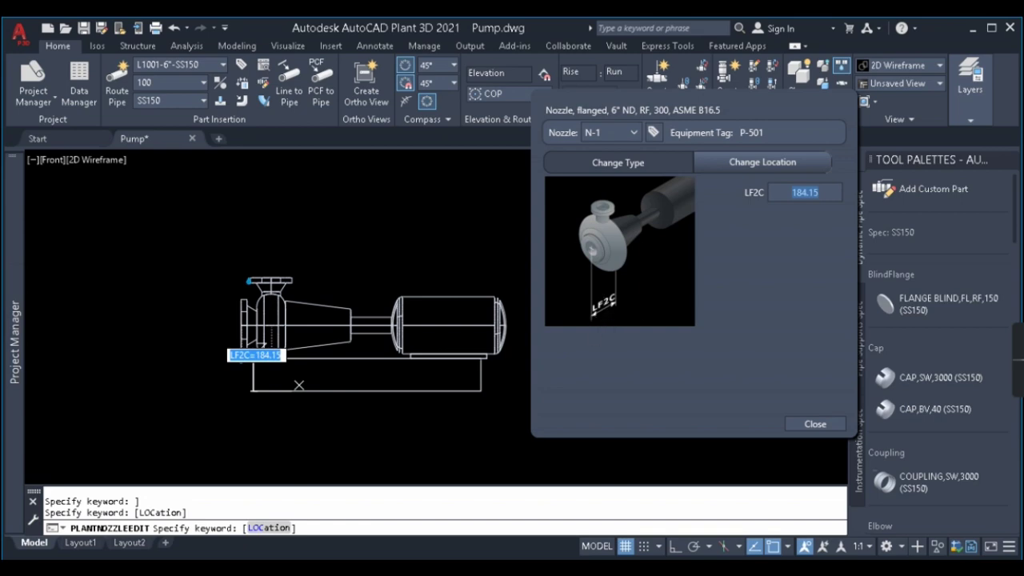
key("alt+Tab")
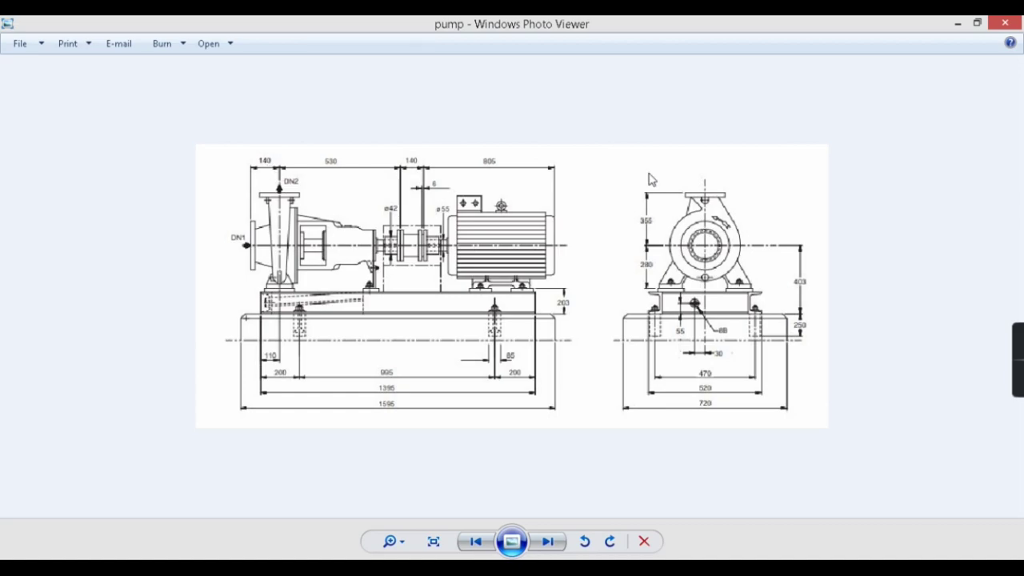
left_click(958, 24)
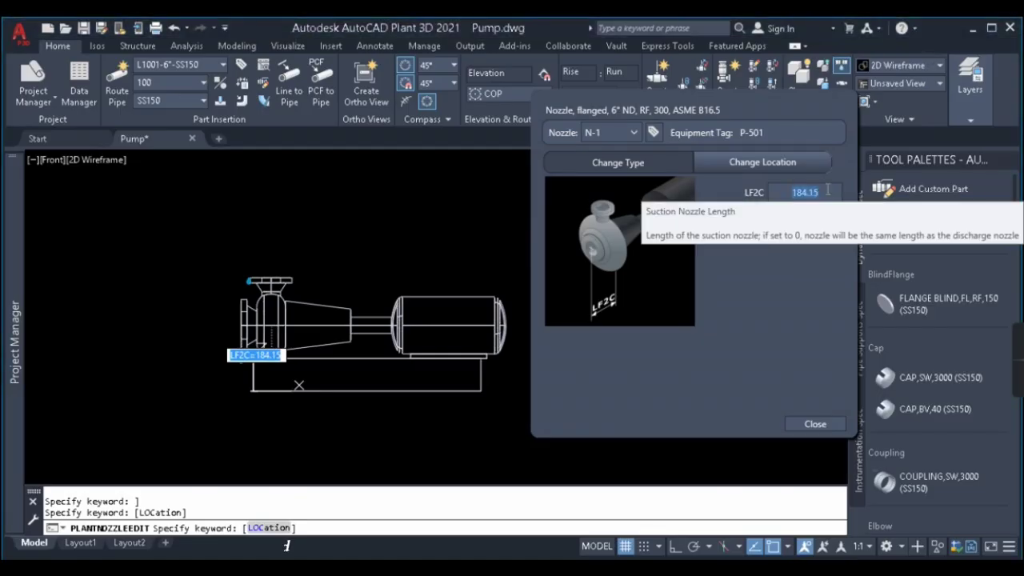
type("140")
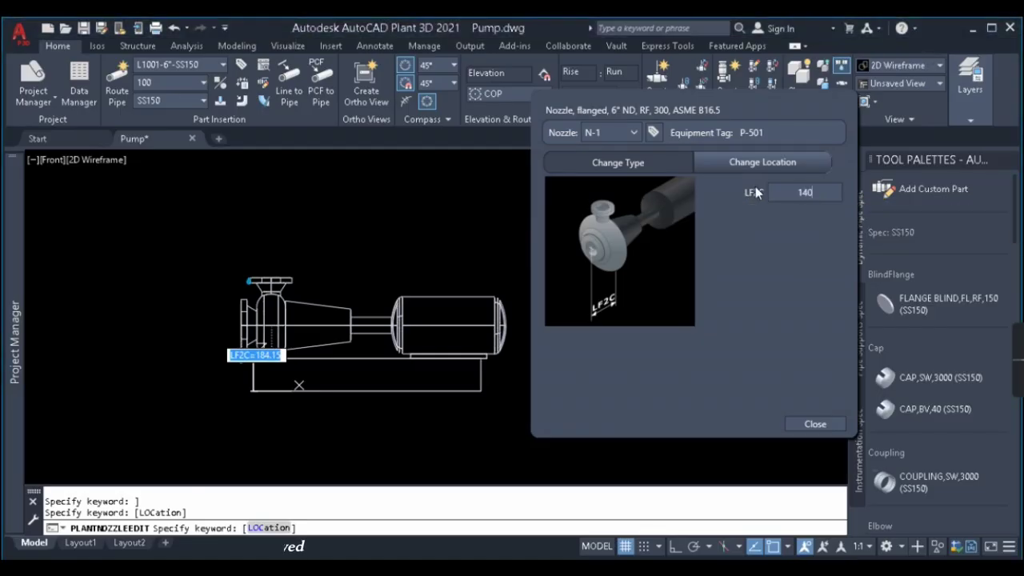
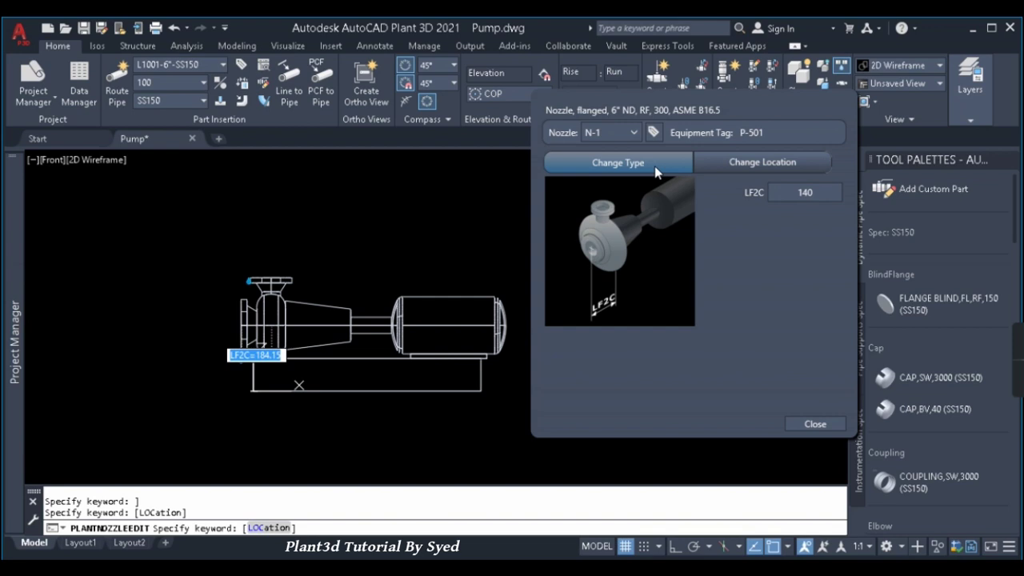
left_click(618, 163)
left_click(744, 162)
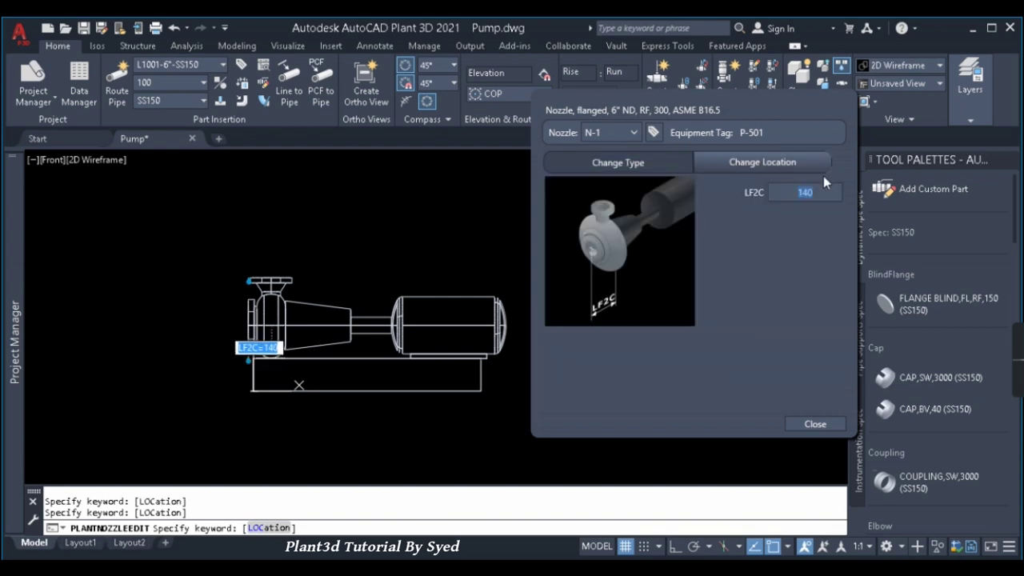
left_click(815, 424)
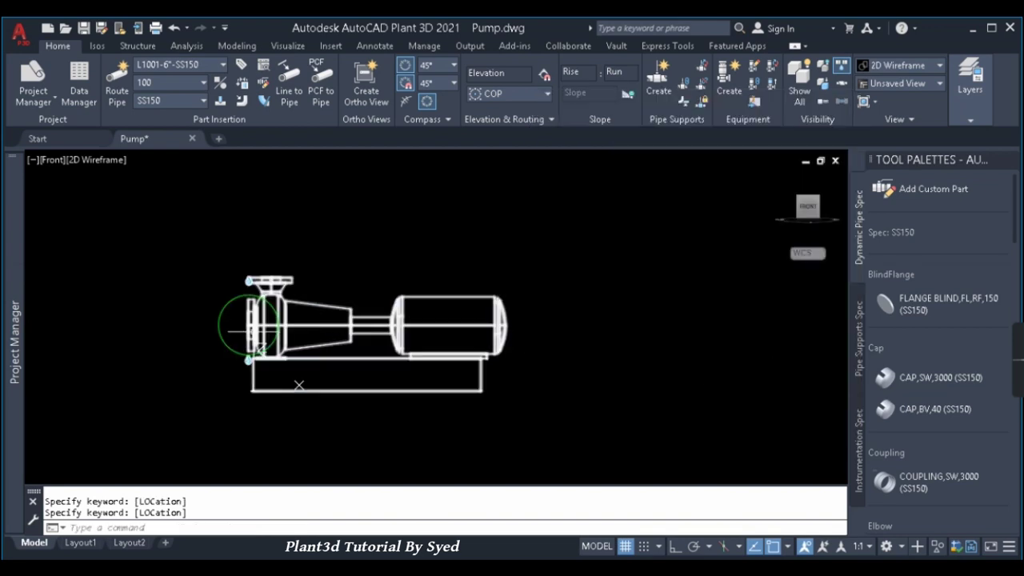
Open discharge nozzle N-2 for editing and assign the 4" ND flanged, RF, 300, ASME B16.5 type
scroll(274, 307, "up", 5)
scroll(213, 273, "down", 4)
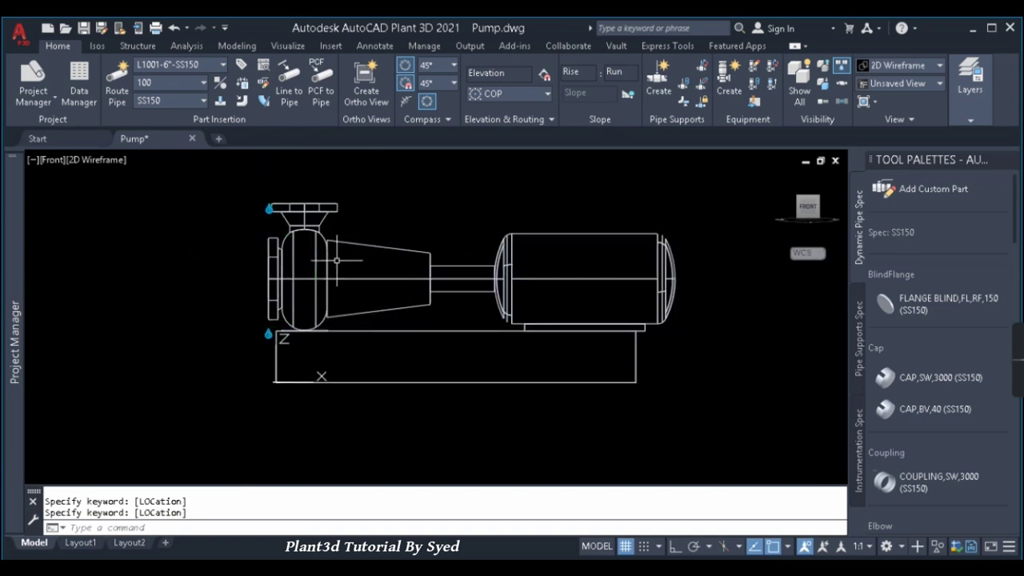
middle_click_drag(379, 303, 377, 360)
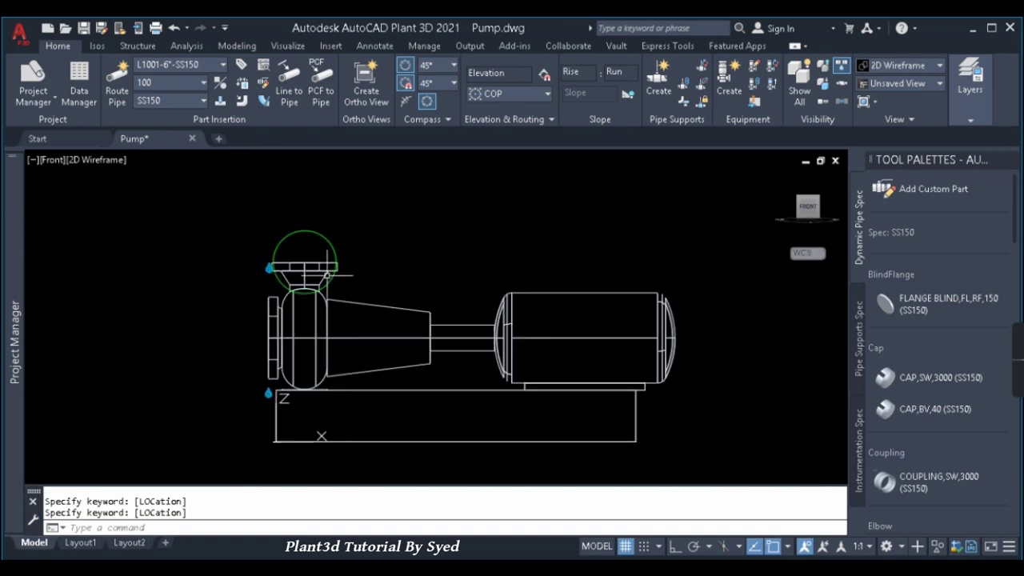
left_click(328, 271)
left_click(328, 266)
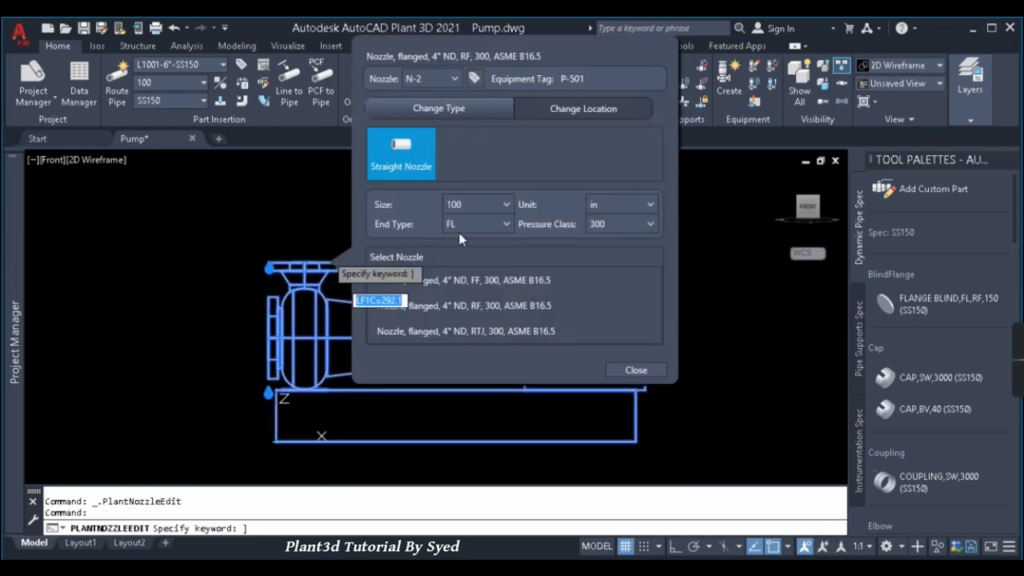
left_click(504, 304)
Set discharge nozzle N-2's location dimension LF1C to 355, as given in the pump drawing
left_click(582, 110)
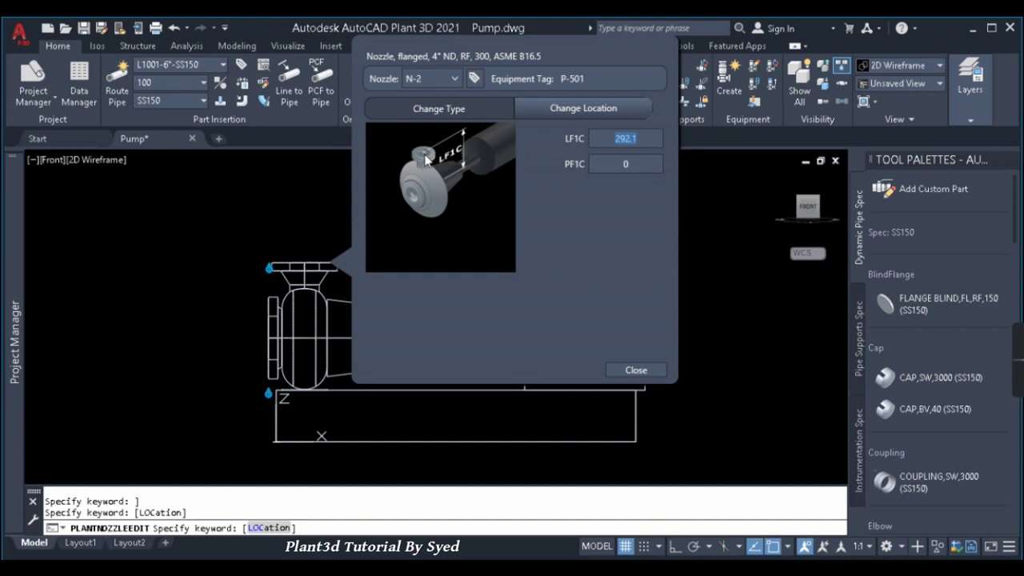
mouse_move(572, 570)
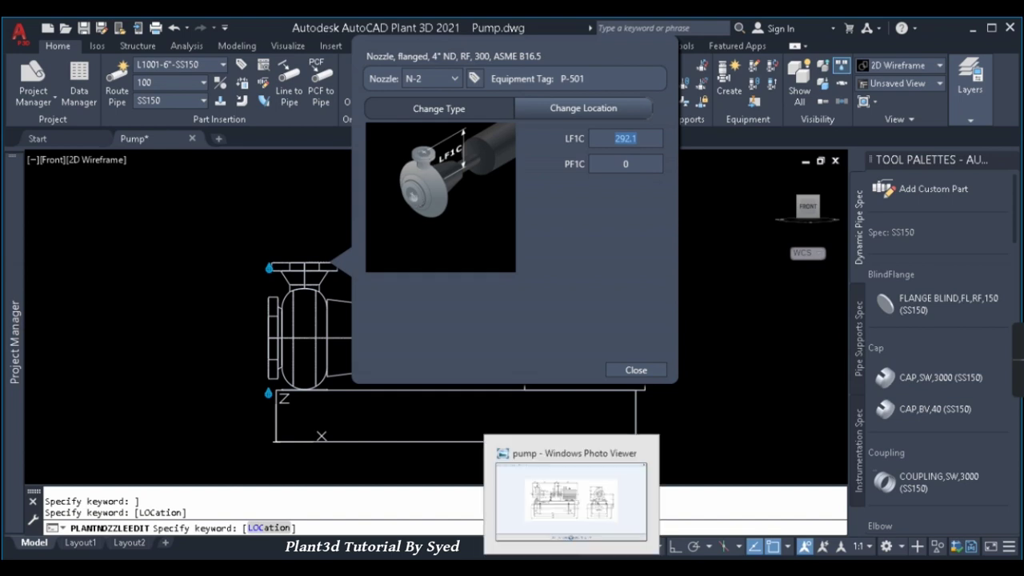
left_click(590, 506)
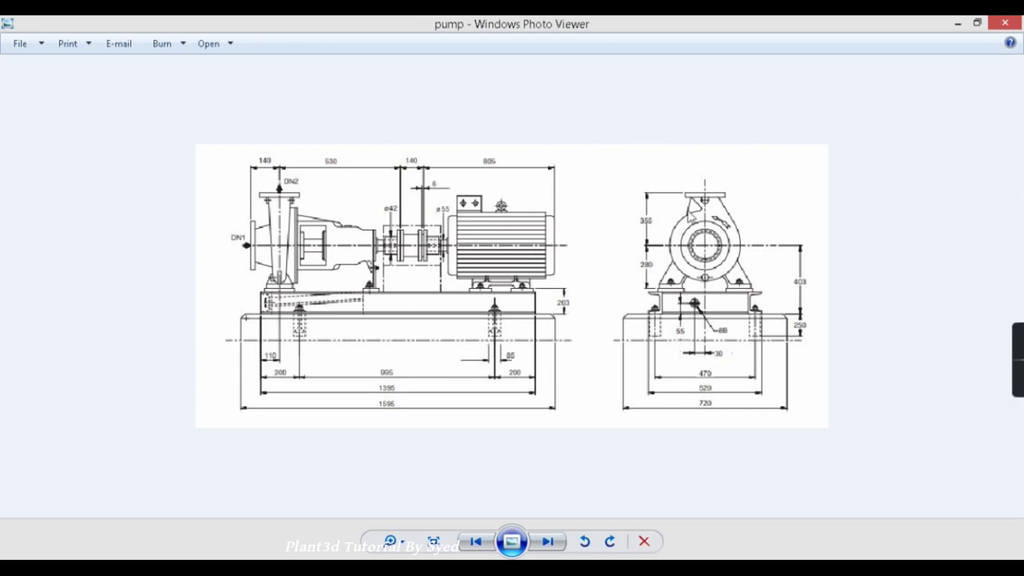
left_click(957, 23)
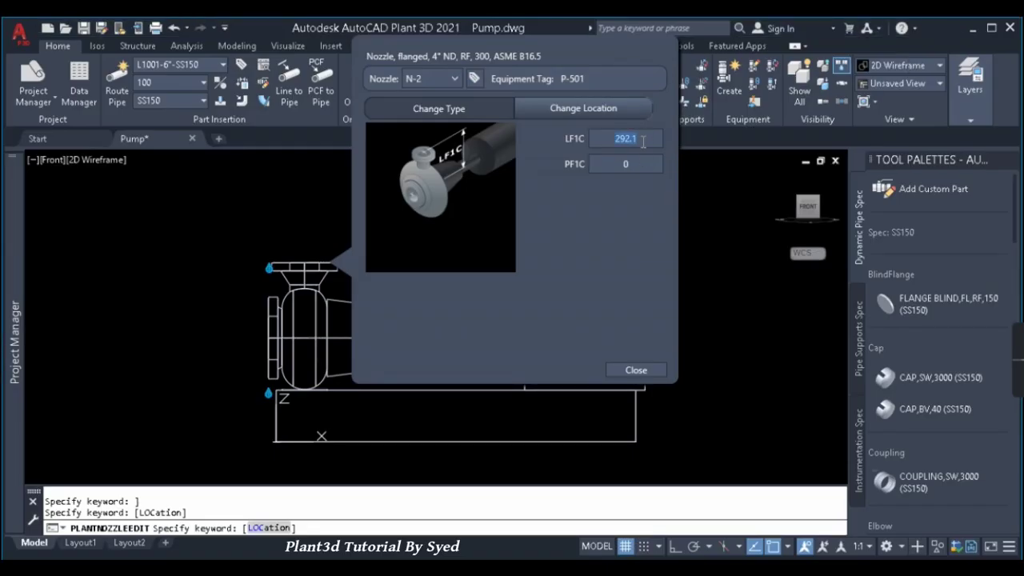
type("355")
key("Tab")
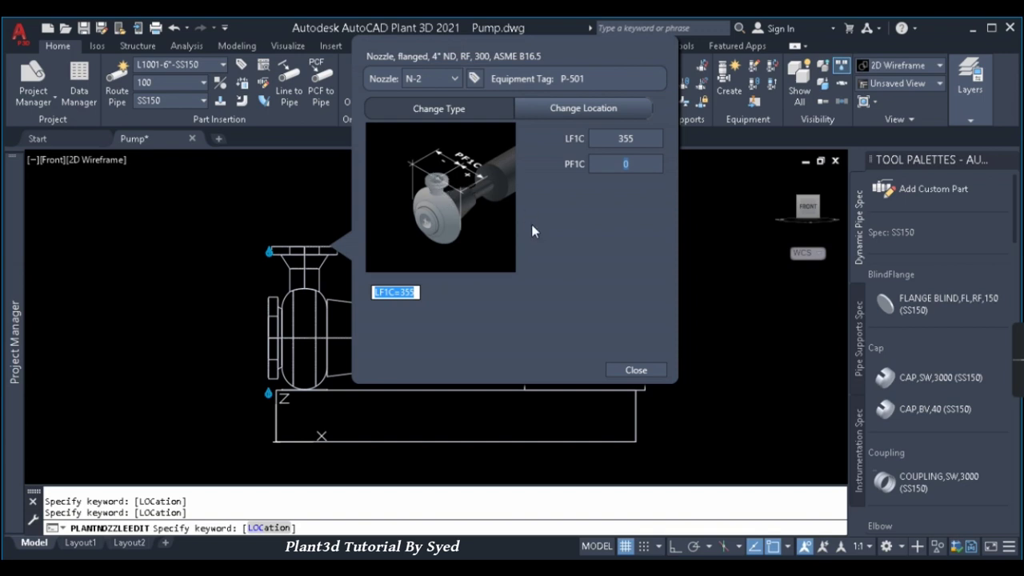
Check nozzle N-2's PF1C offset against the pump drawing and finish editing the nozzle
left_click(626, 163)
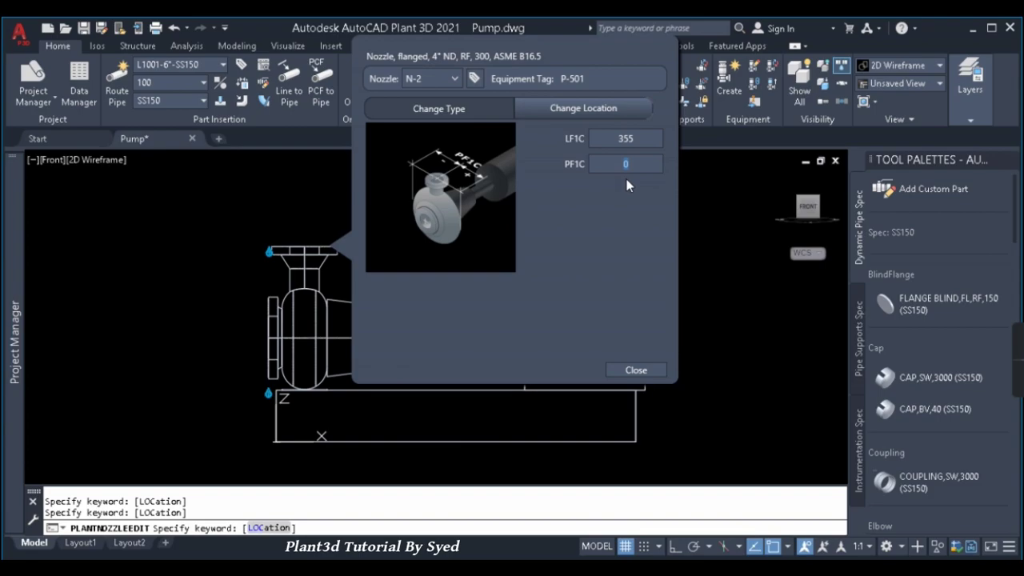
key("alt+Tab")
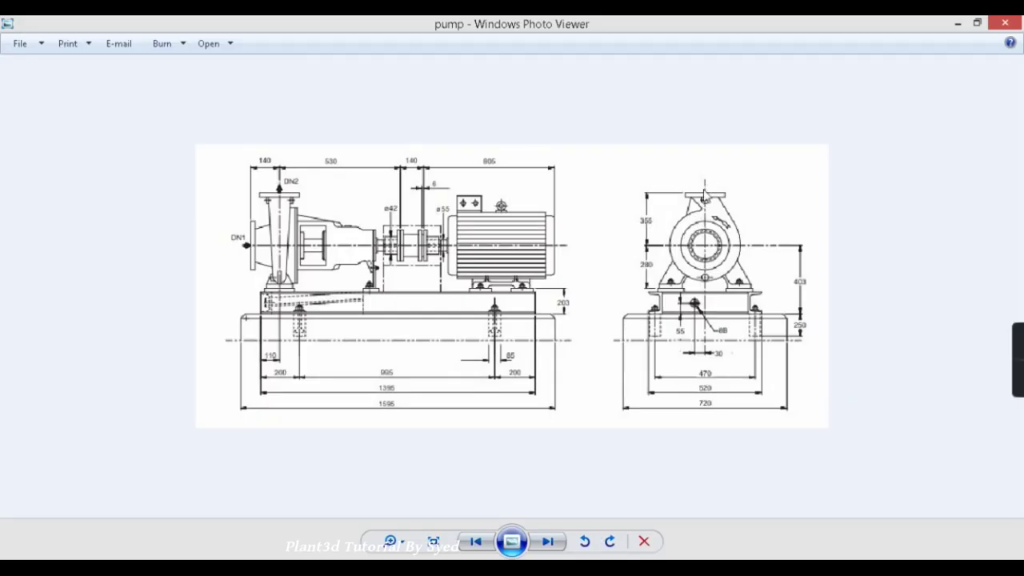
left_click(957, 23)
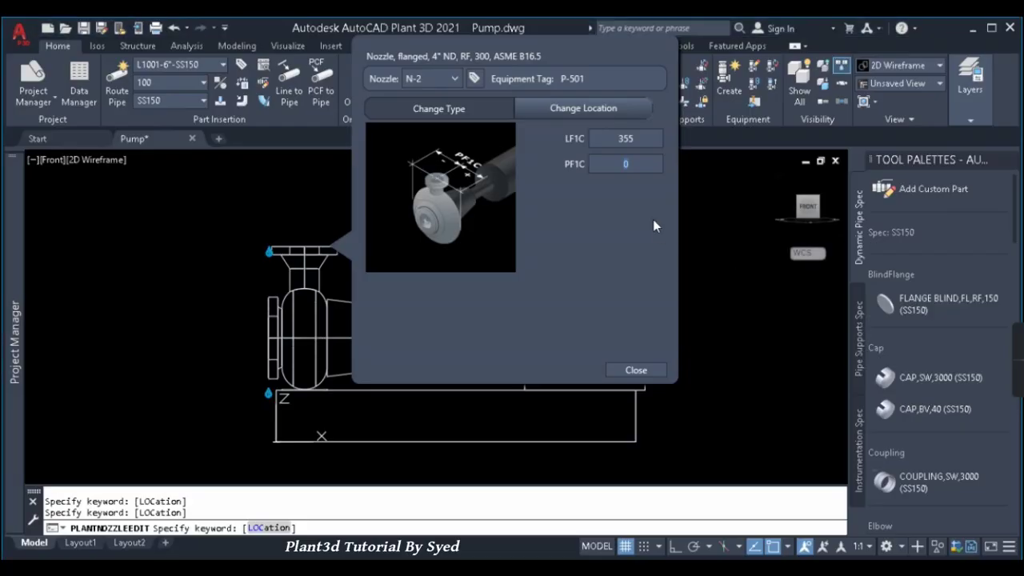
left_click(636, 370)
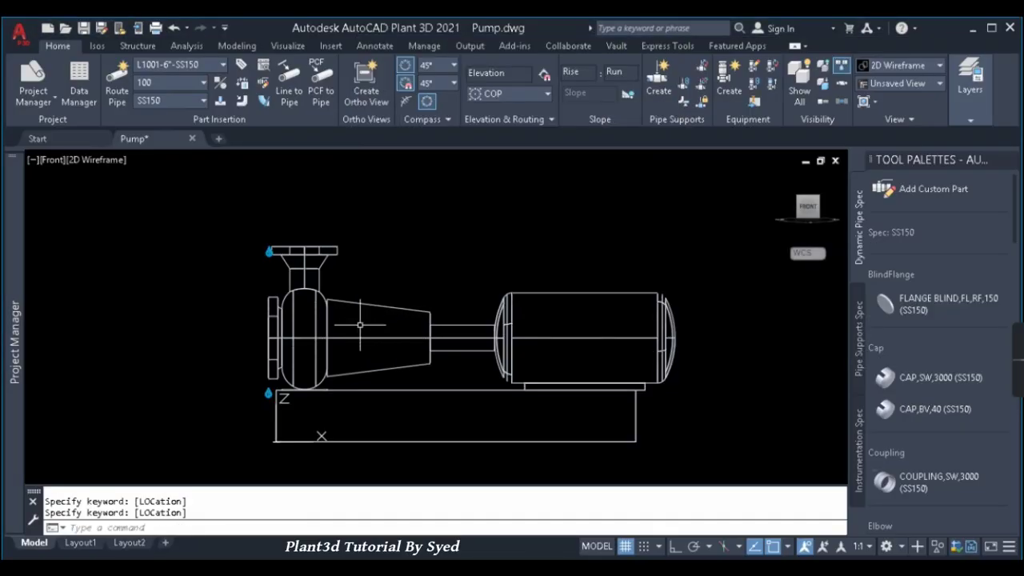
Modify the pump equipment by setting its casing dimension HC to 150
middle_click_drag(314, 318, 416, 300)
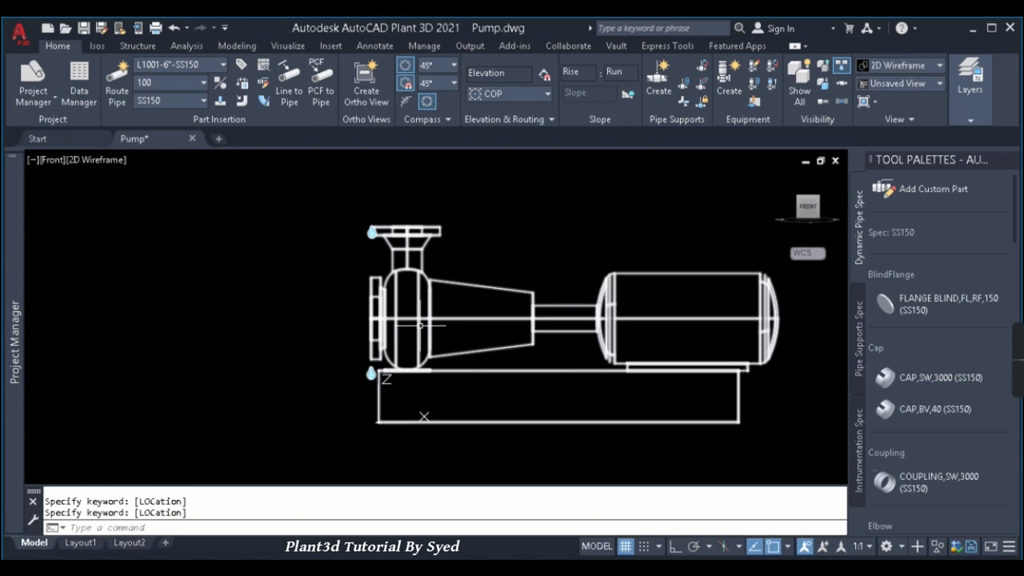
key("Escape")
middle_click_drag(413, 316, 148, 302)
left_click(144, 312)
right_click(350, 256)
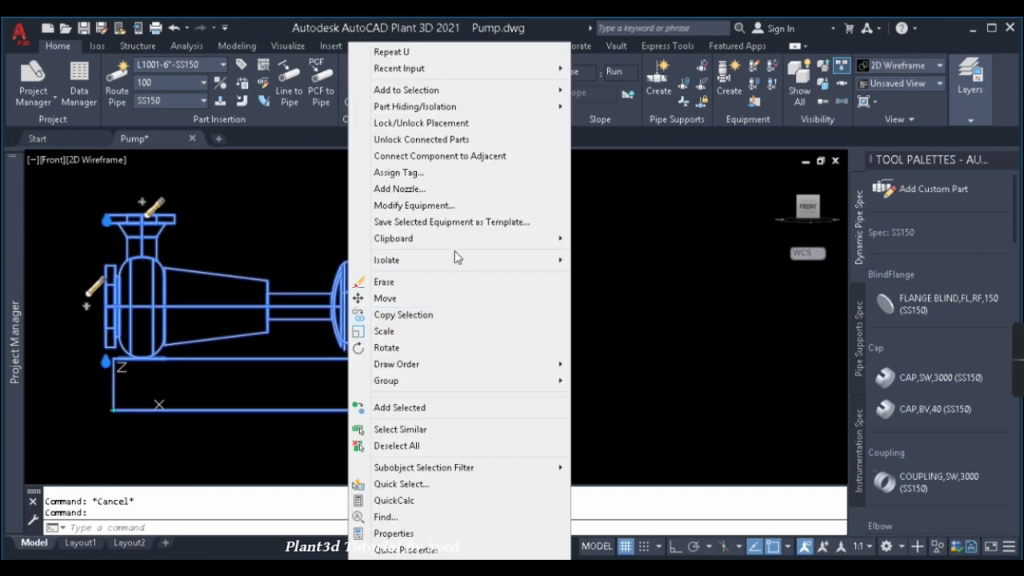
left_click(448, 205)
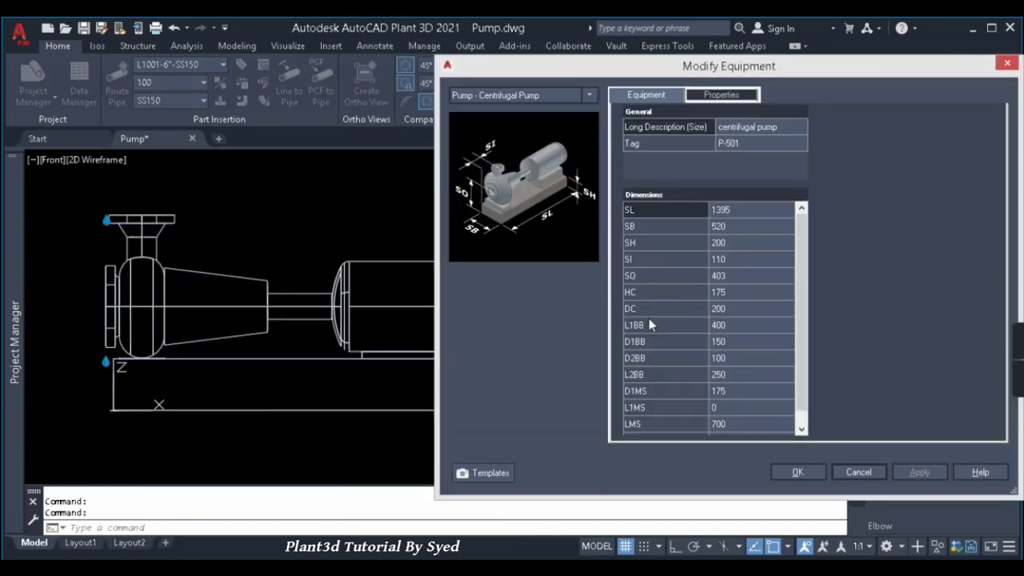
left_click(753, 292)
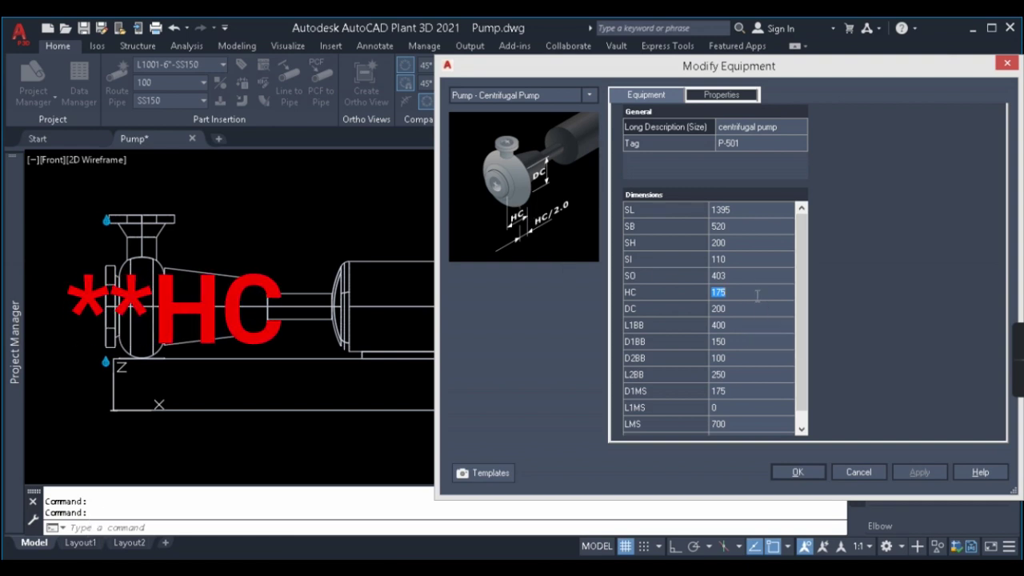
type("1")
left_click(760, 304)
left_click(904, 472)
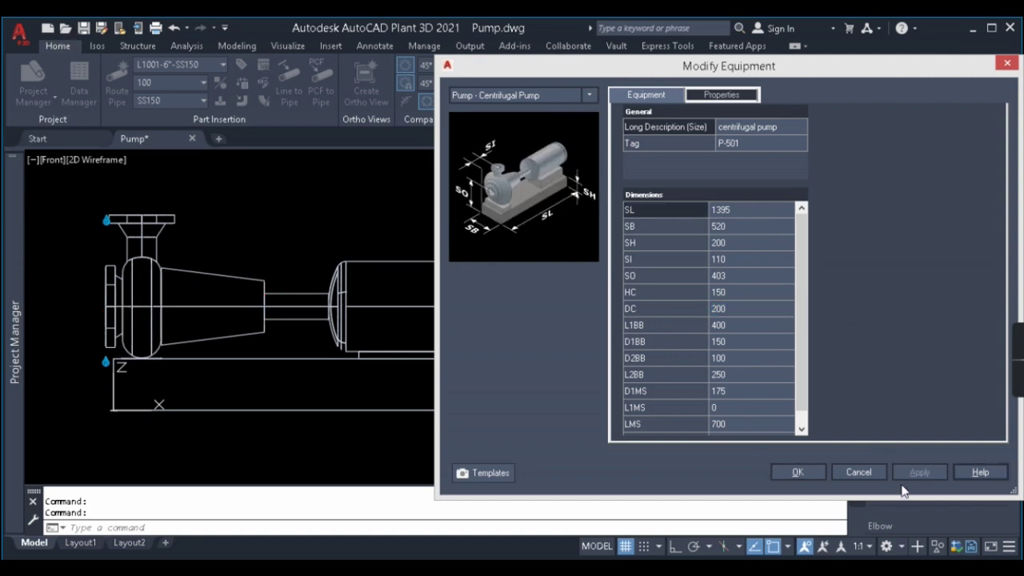
left_click(751, 328)
left_click(798, 472)
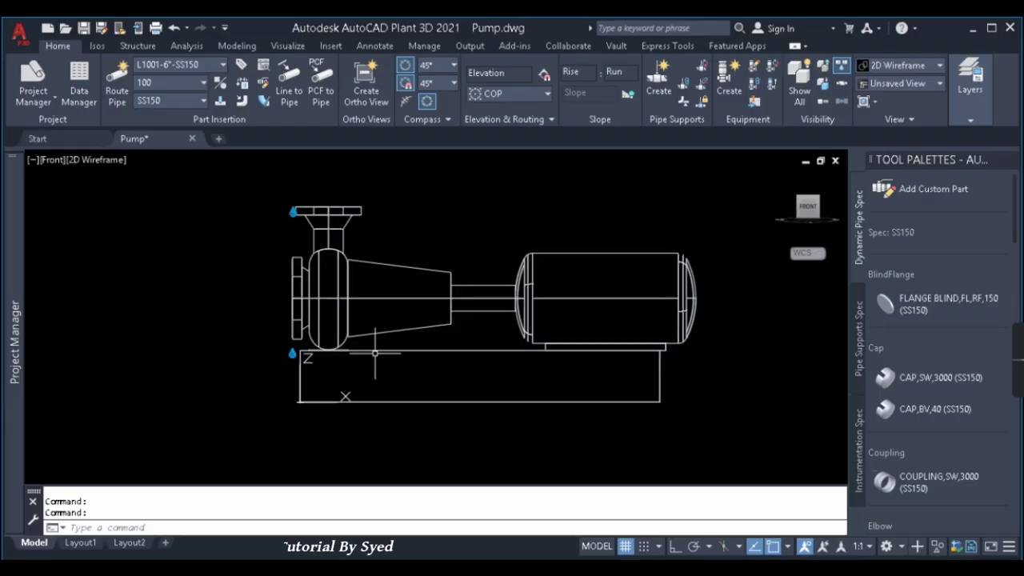
Measure the distance from the suction flange face centre to the discharge flange face centre
type("dist")
key("Return")
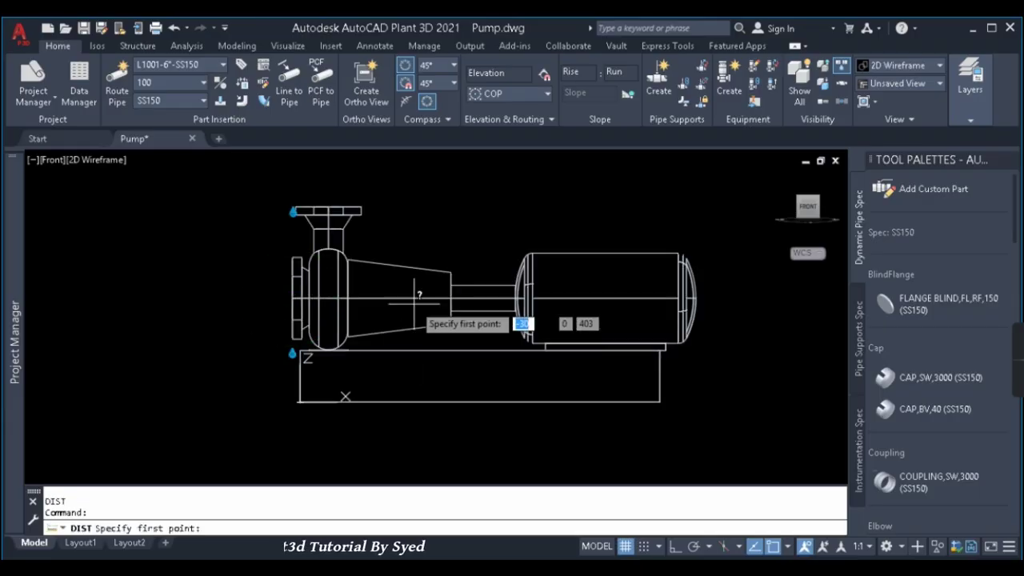
left_click(298, 298)
left_click(354, 237)
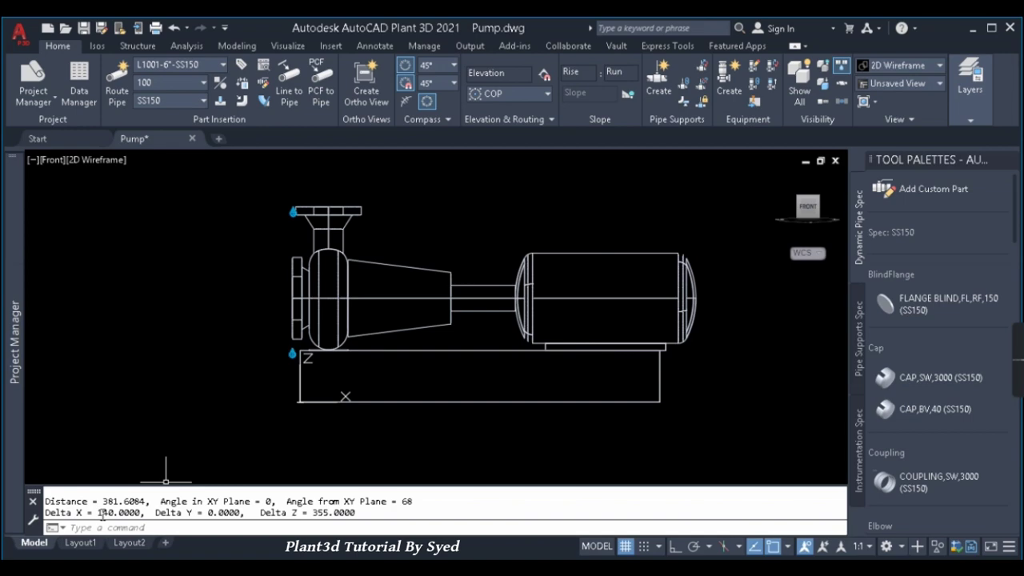
left_click_drag(100, 516, 129, 519)
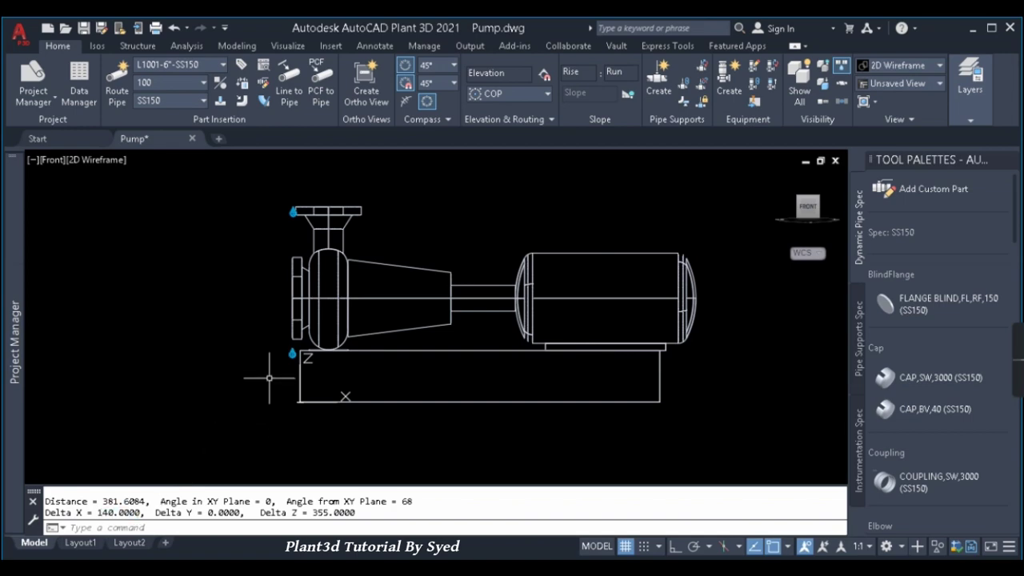
left_click(275, 359)
key("Escape")
Check the centreline height in the pump drawing and measure from the suction flange centre to the bottom of the base
key("alt+Tab")
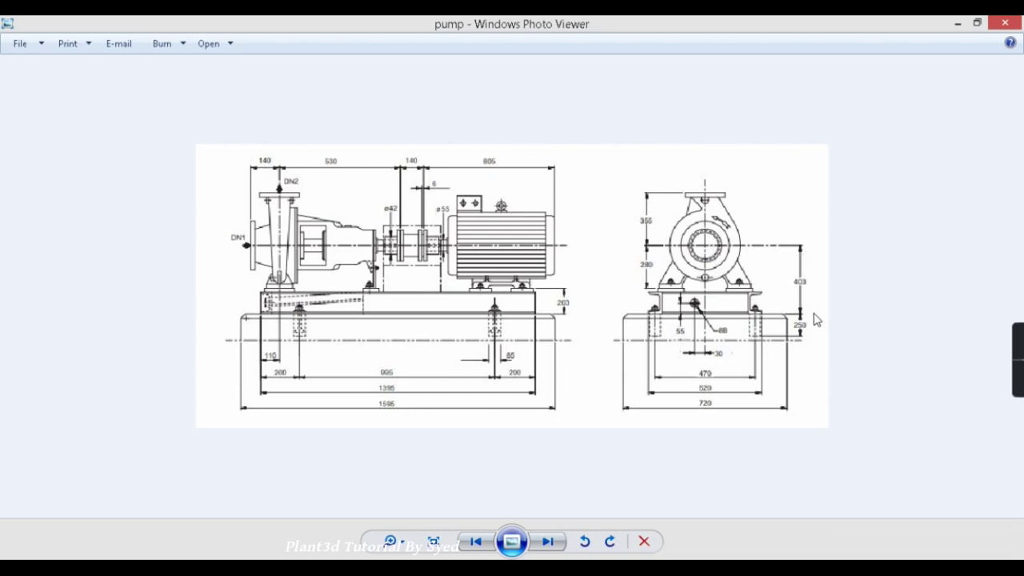
left_click(959, 26)
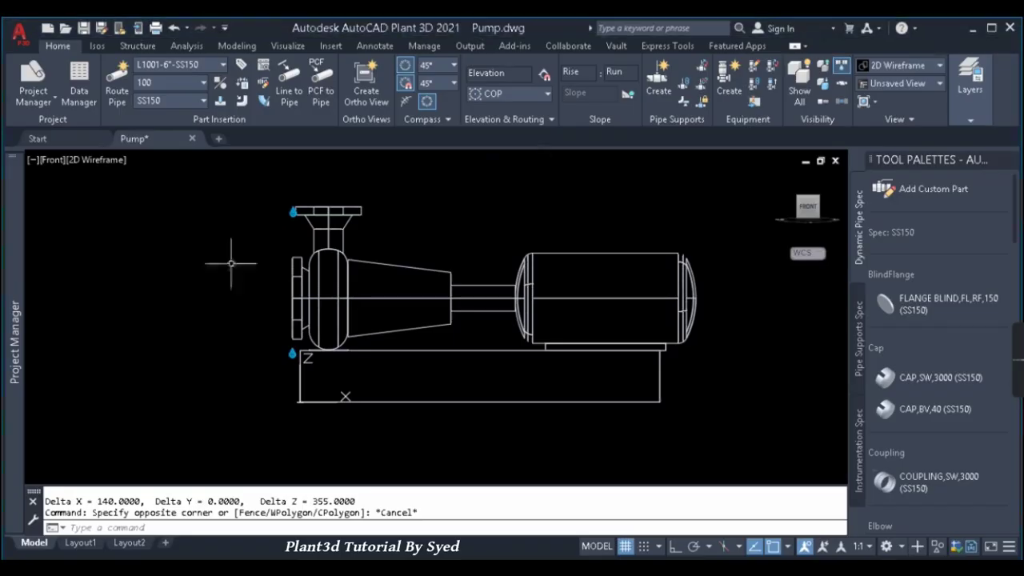
type("dist")
key("Return")
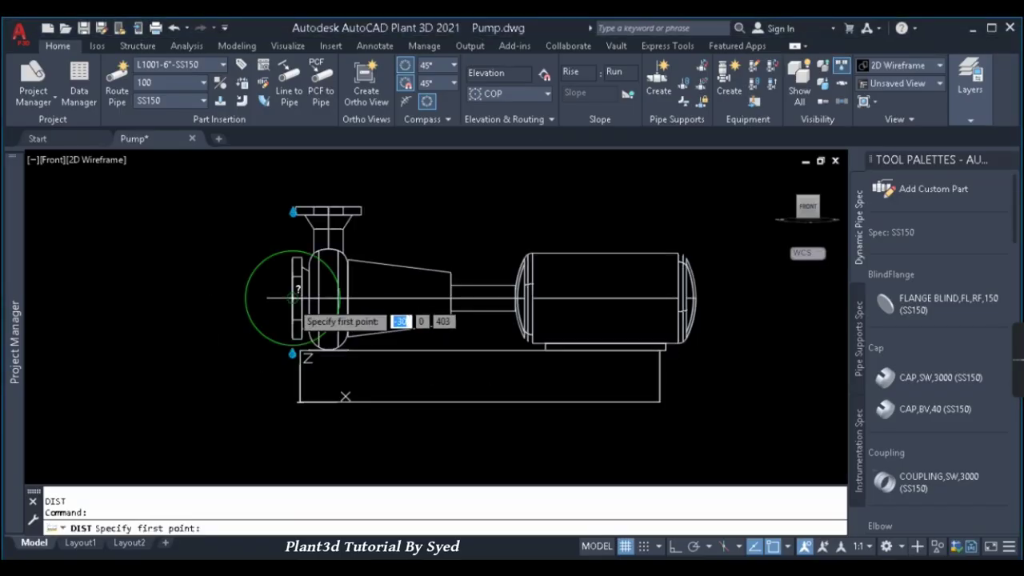
left_click(293, 303)
left_click(395, 398)
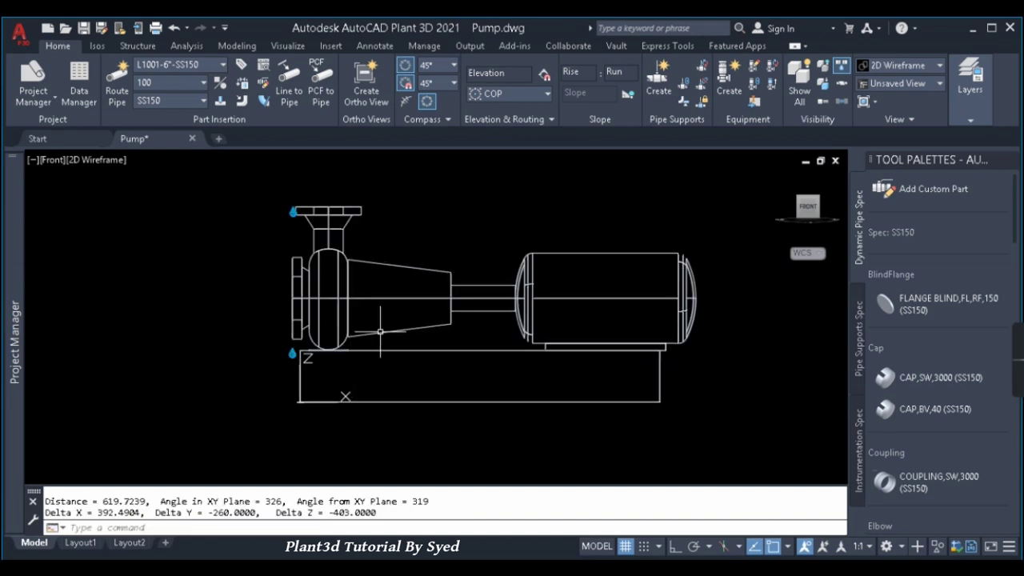
Examine the shaft and motor length dimensions in the pump drawing and return to the model
key("alt+Tab")
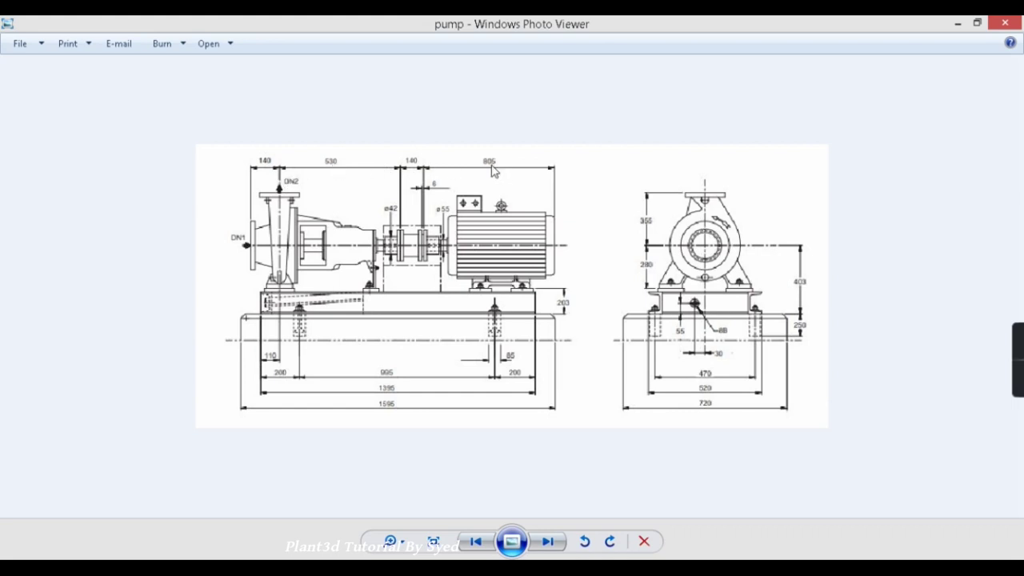
scroll(504, 177, "up", 3)
left_click_drag(512, 161, 517, 210)
scroll(611, 237, "down", 5)
key("alt+Tab")
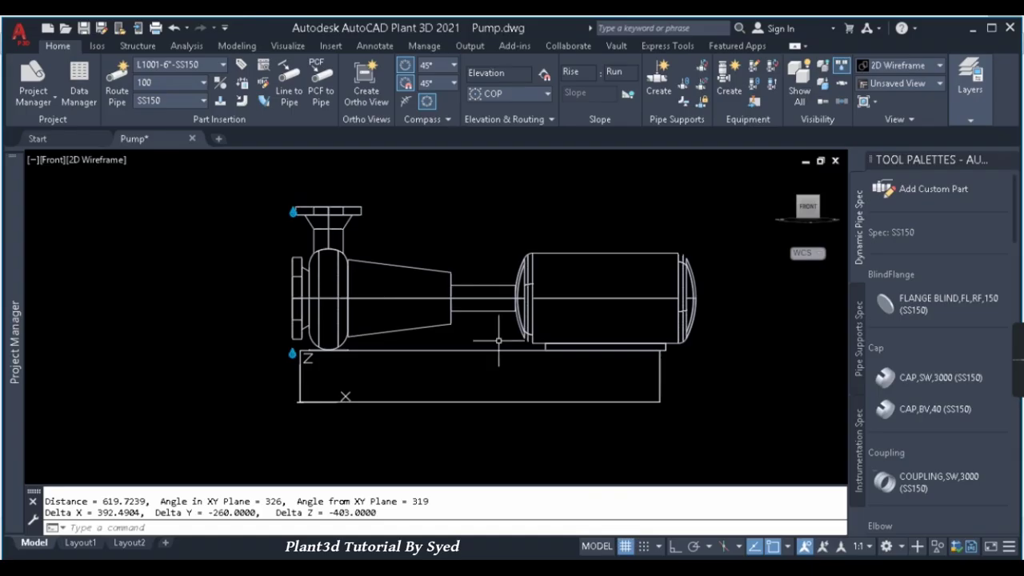
Measure the distance from the discharge flange face centre to the far end of the motor
type("dist")
key("Return")
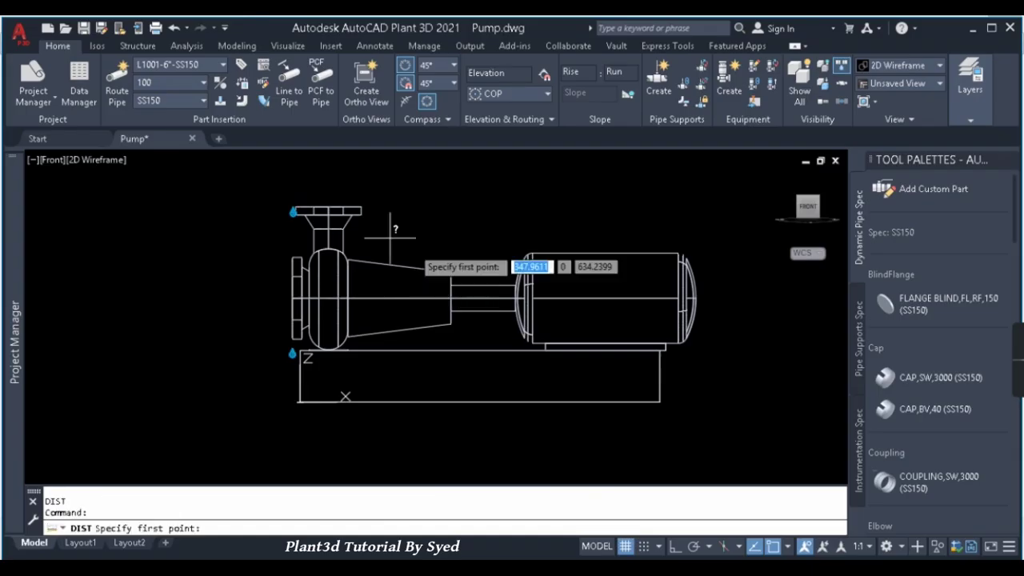
left_click(328, 210)
scroll(686, 304, "up", 4)
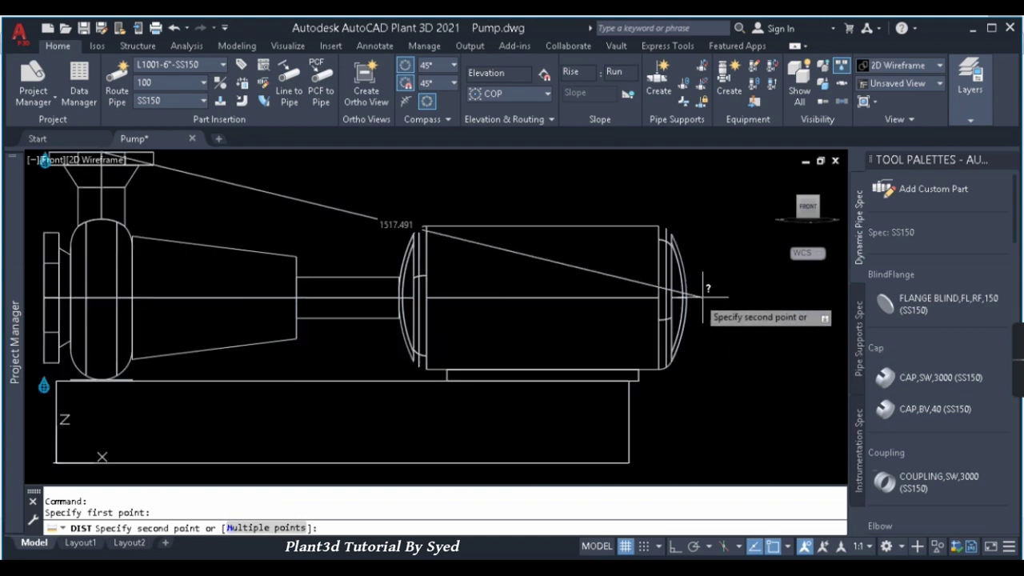
left_click(687, 296)
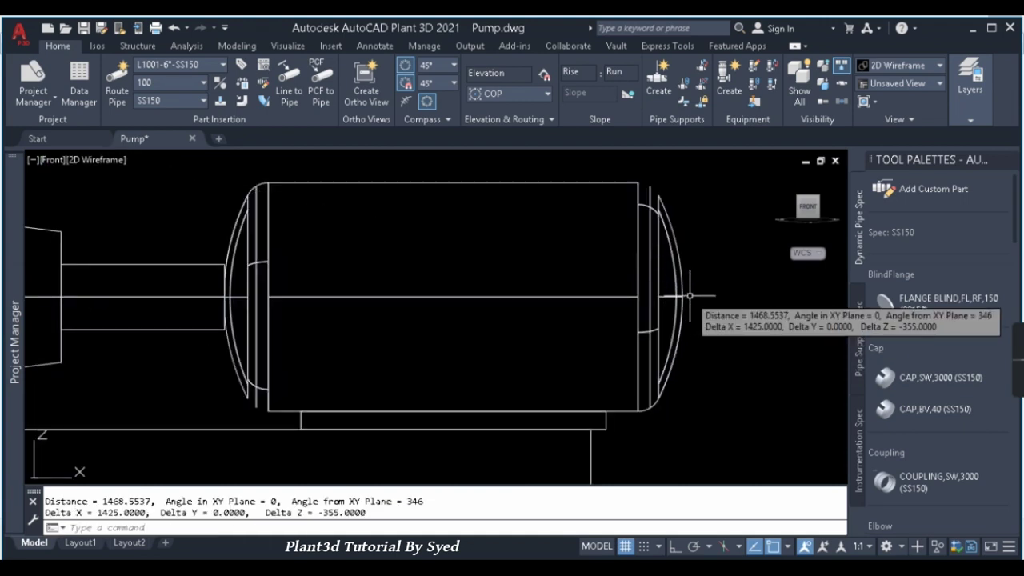
scroll(686, 284, "down", 4)
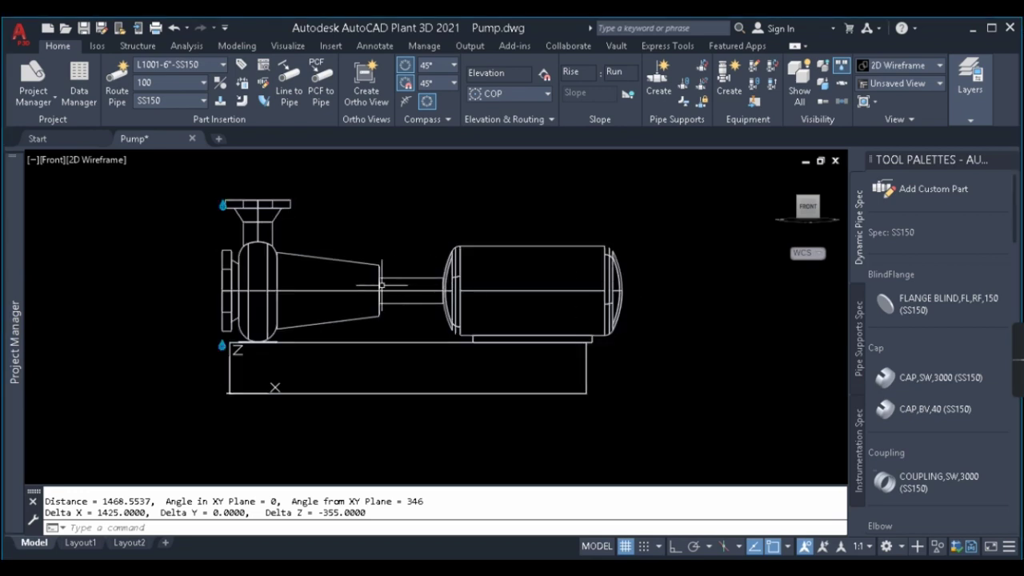
Modify the pump equipment by setting its shaft length dimension L2BB to 300
left_click(448, 290)
right_click(464, 289)
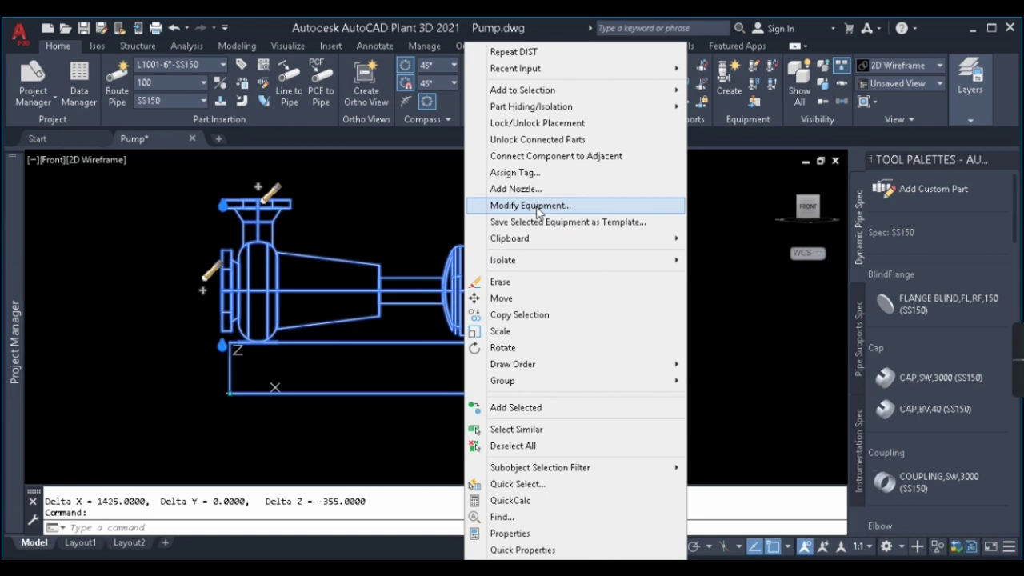
left_click(531, 206)
left_click(747, 373)
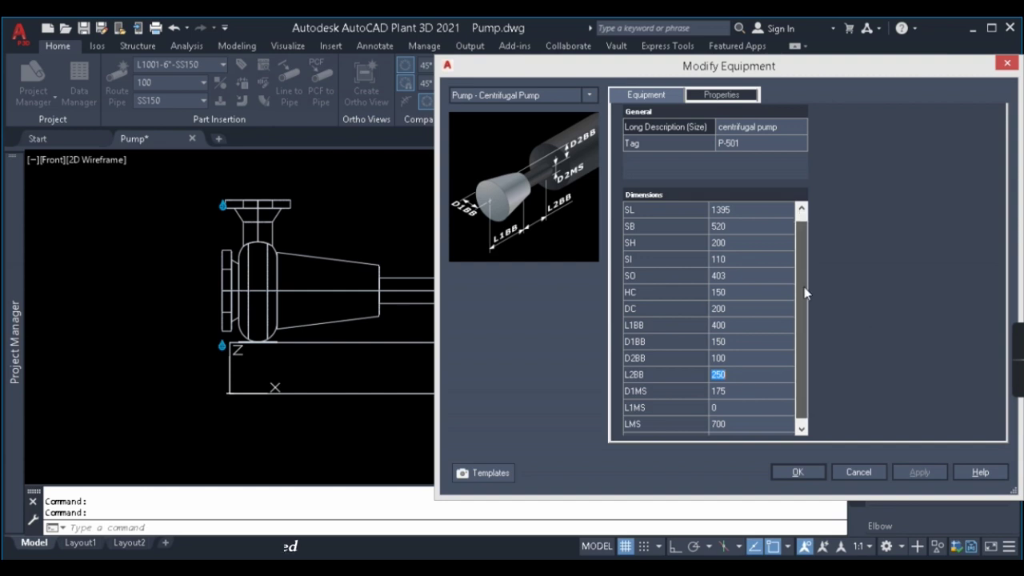
left_click_drag(802, 290, 811, 333)
left_click(718, 377)
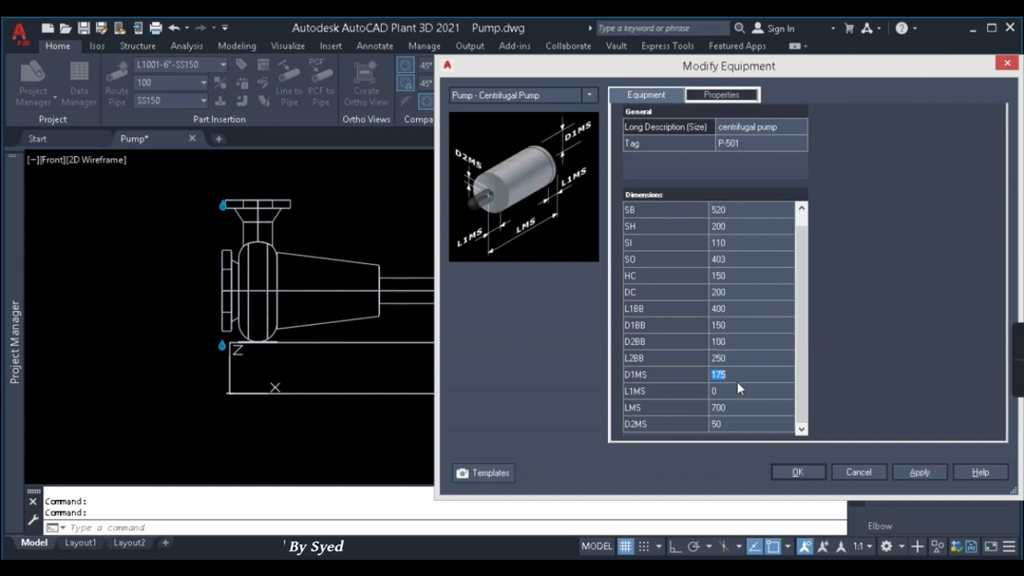
key("Up")
key("Up")
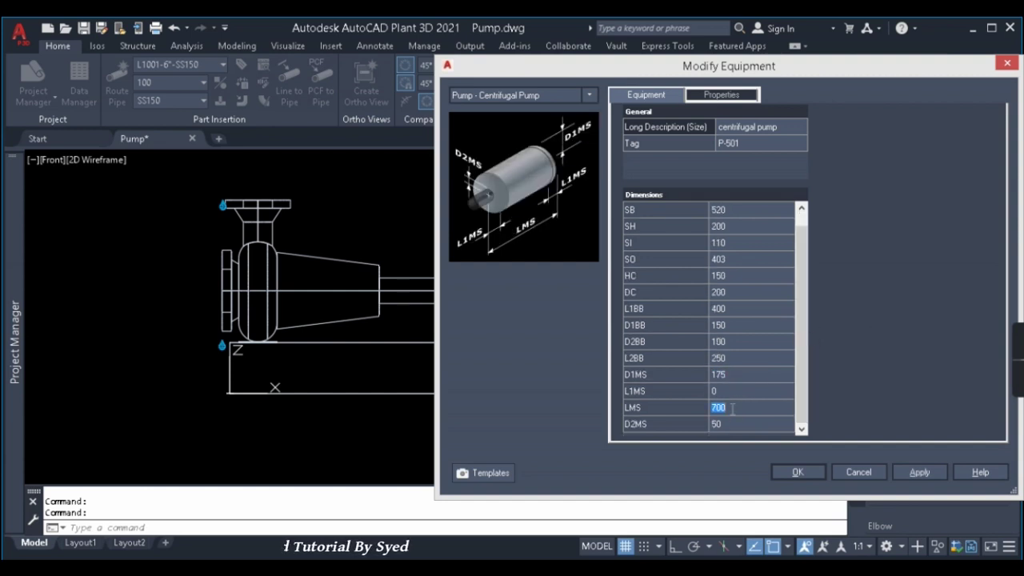
left_click(728, 357)
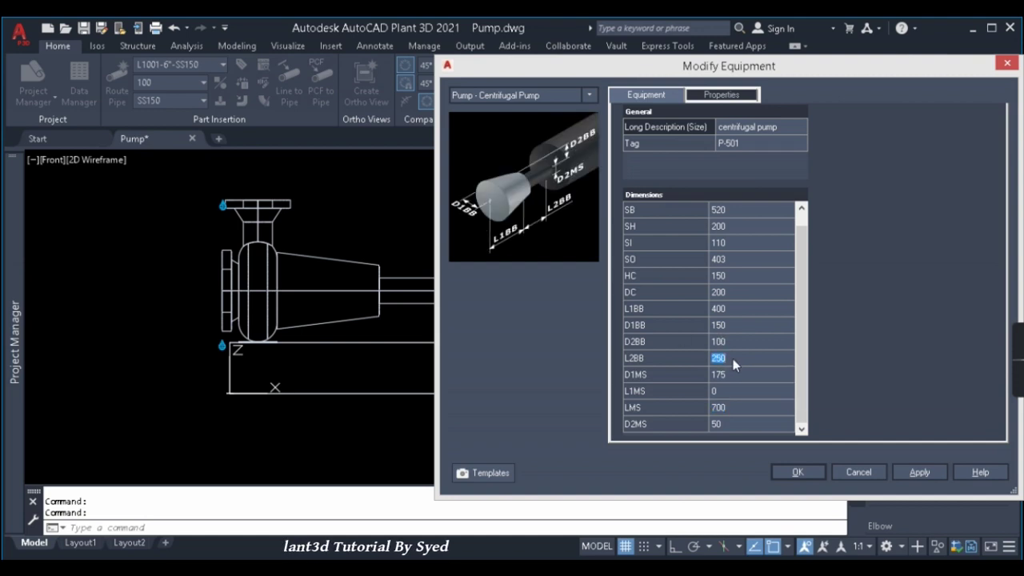
type("300")
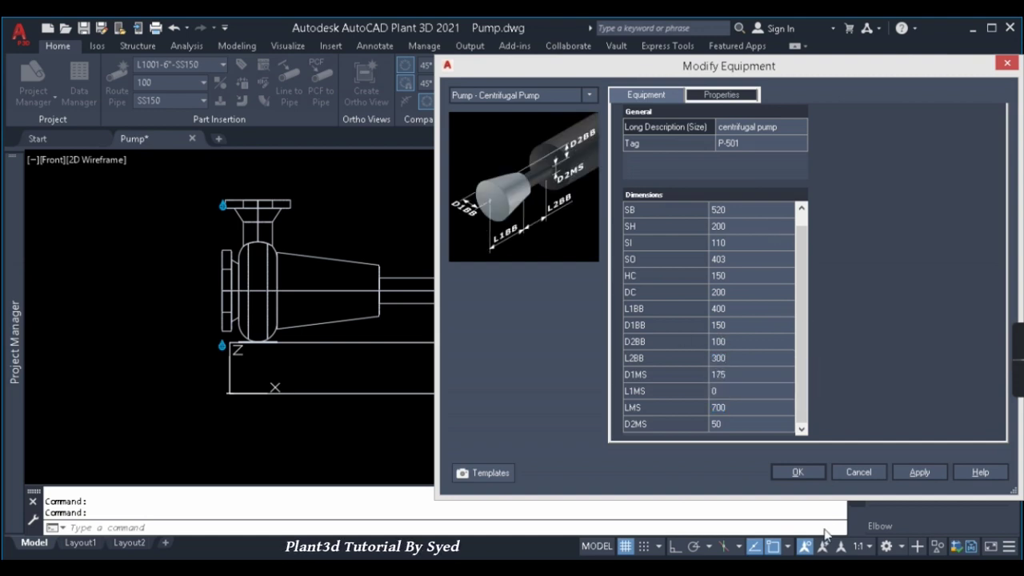
left_click(800, 470)
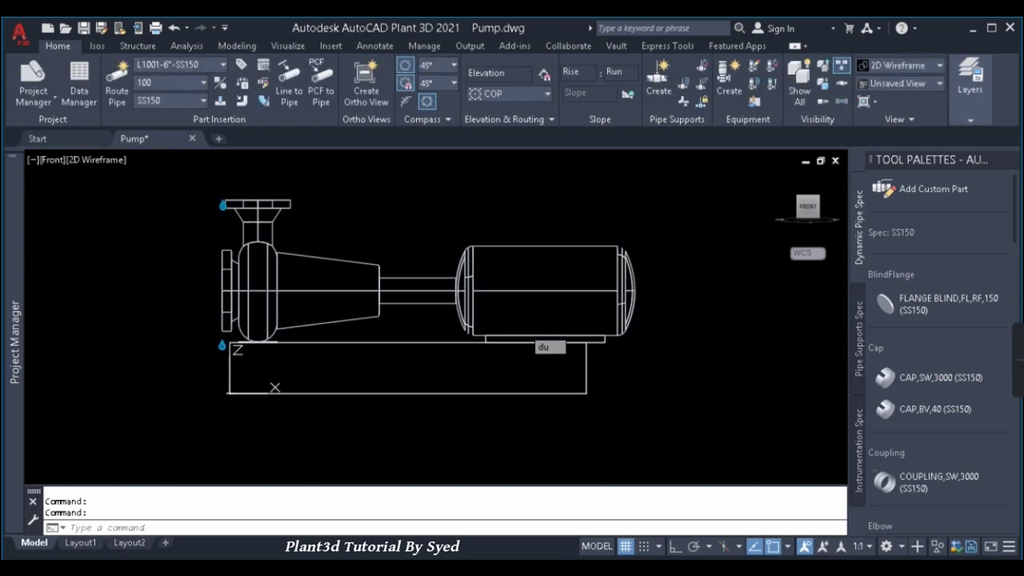
Remeasure from the discharge flange face centre to the motor's far end and check the horizontal distance against the pump drawing
key("Escape")
key("Escape")
type("dist")
key("Return")
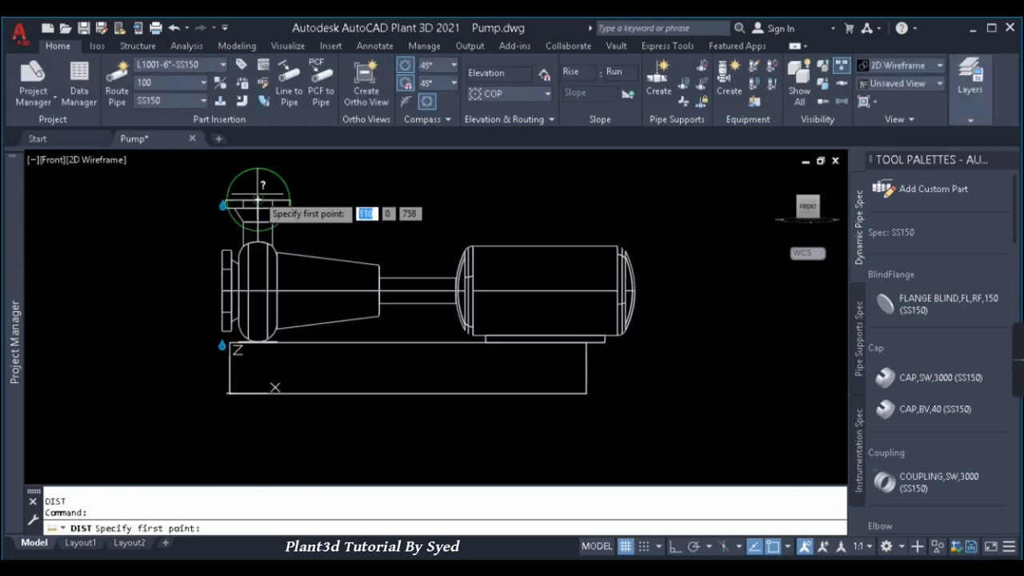
left_click(258, 200)
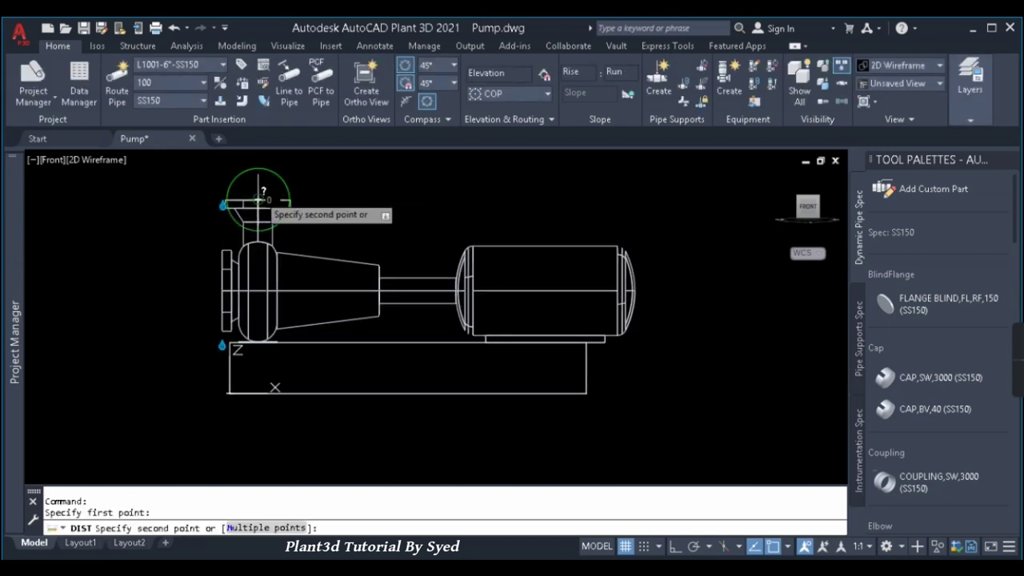
left_click(652, 286)
left_click_drag(98, 513, 145, 513)
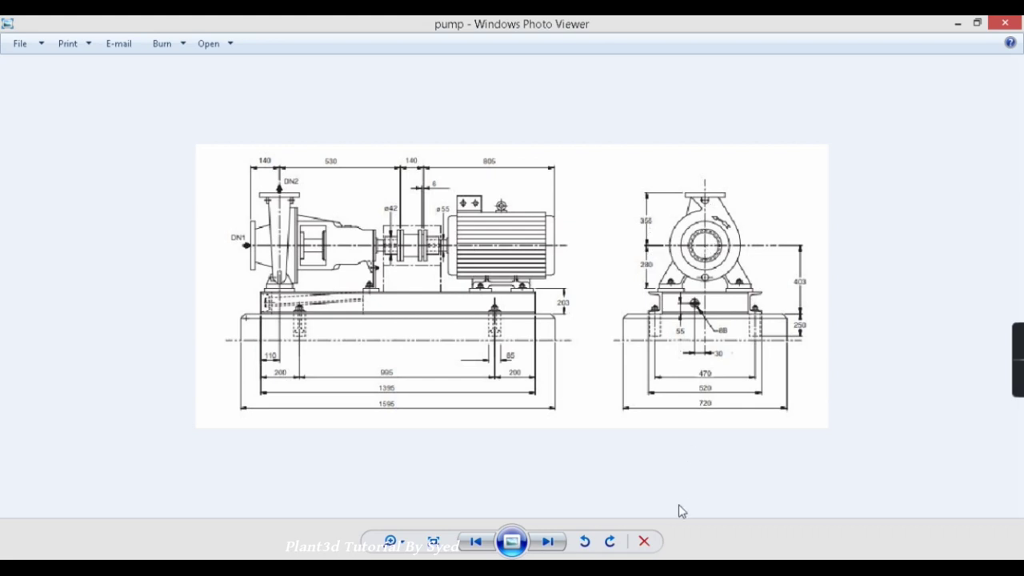
Return to the model, measure between the suction and discharge flange face centres, and compare the offsets with the pump drawing
key("alt+Tab")
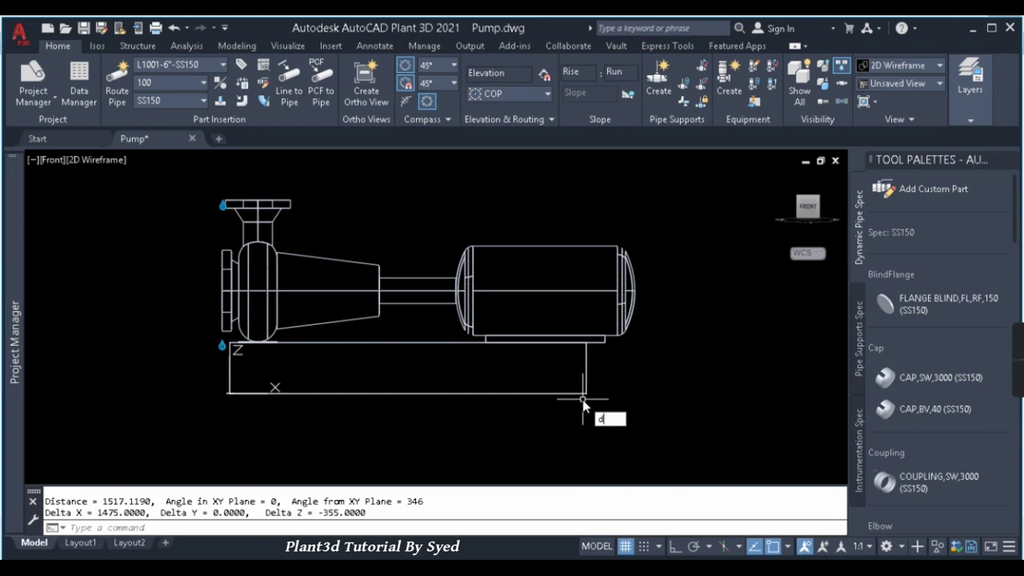
key("Return")
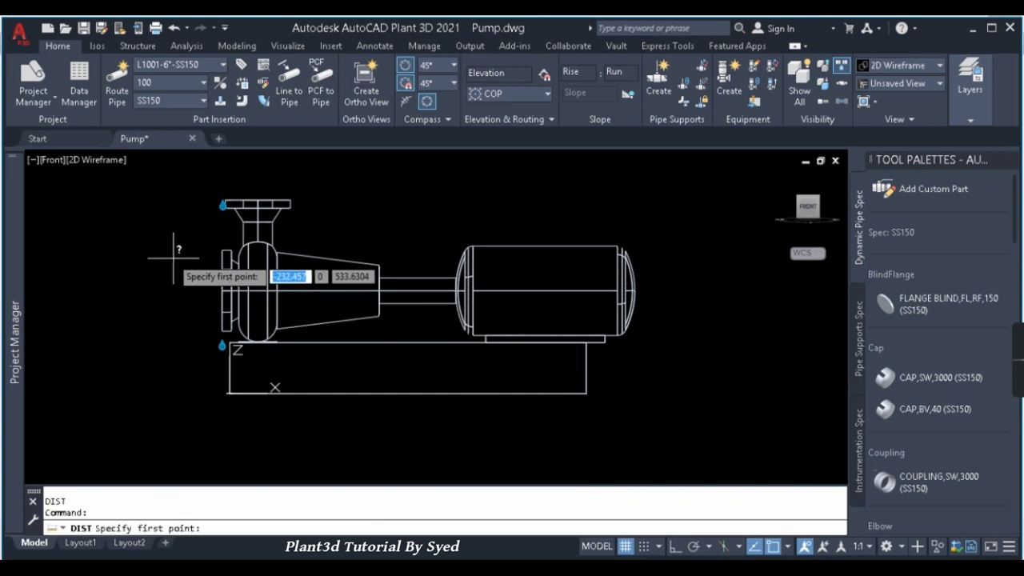
left_click(222, 290)
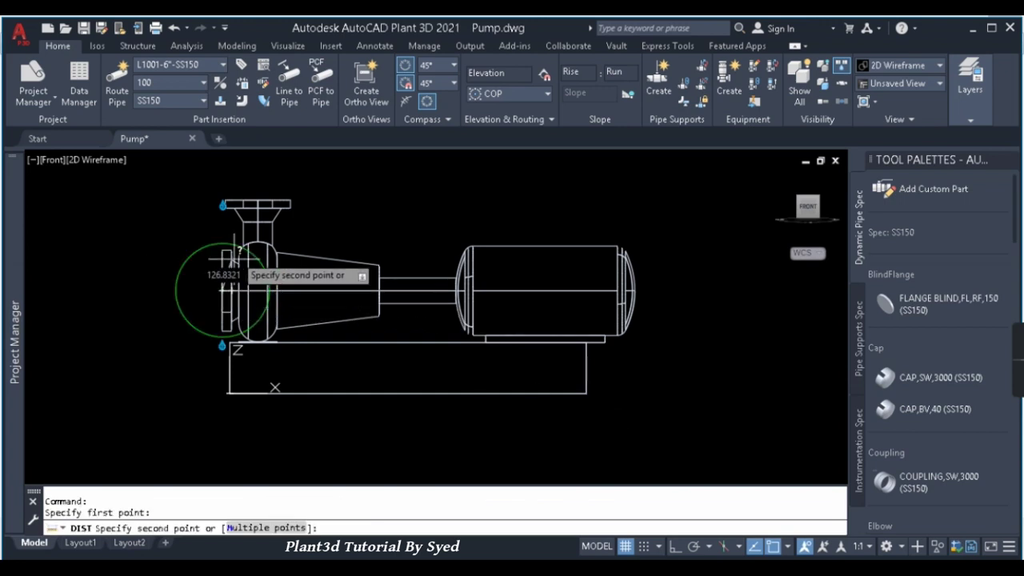
left_click(256, 194)
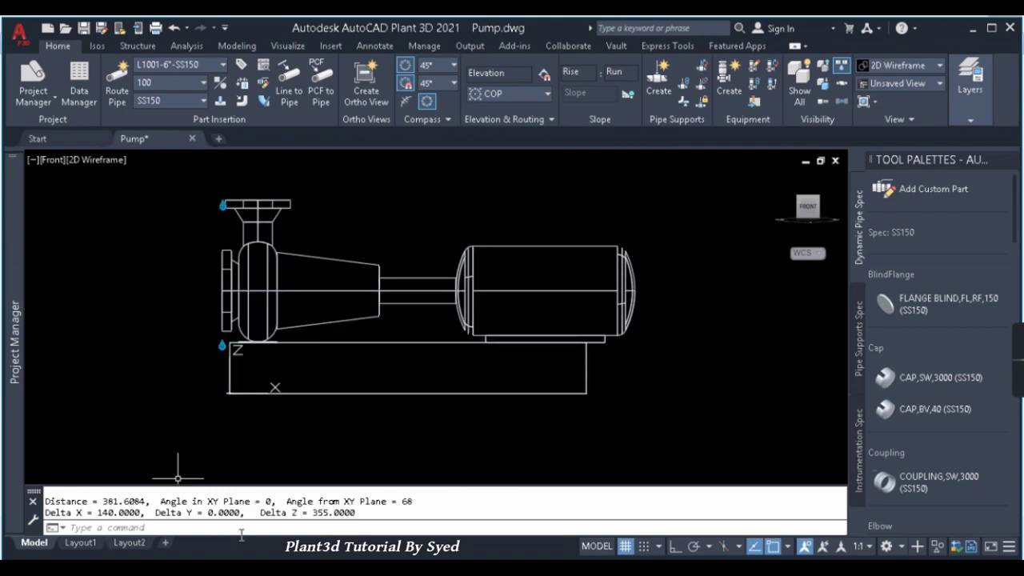
key("alt+Tab")
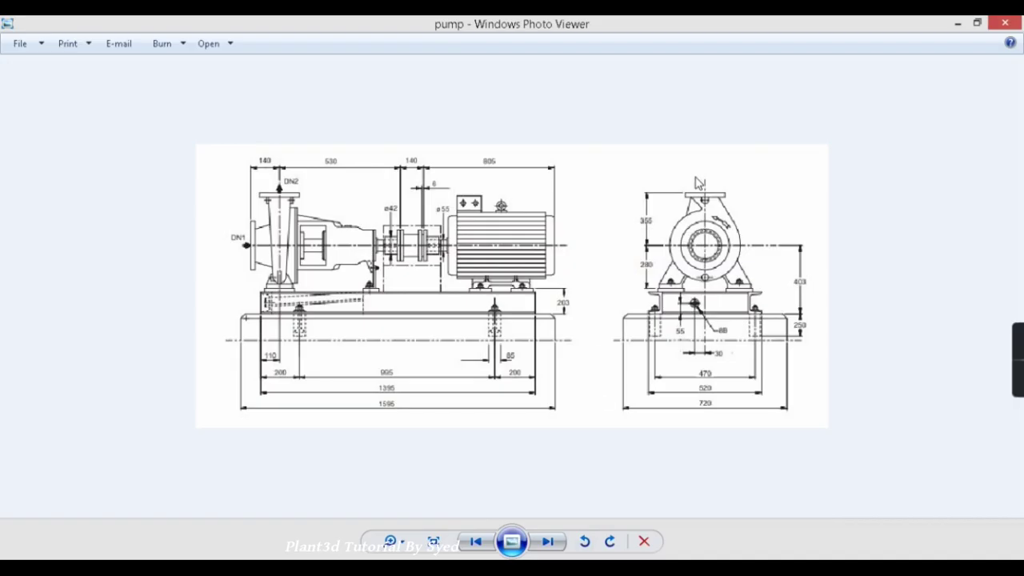
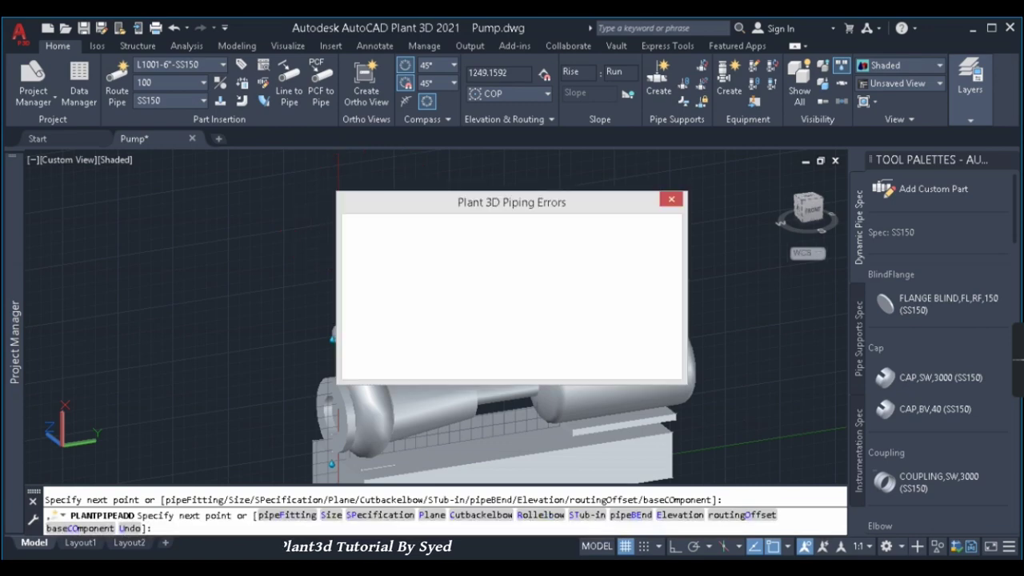
Dismiss the piping errors window and delete the vertical pipe above the discharge nozzle
left_click(671, 198)
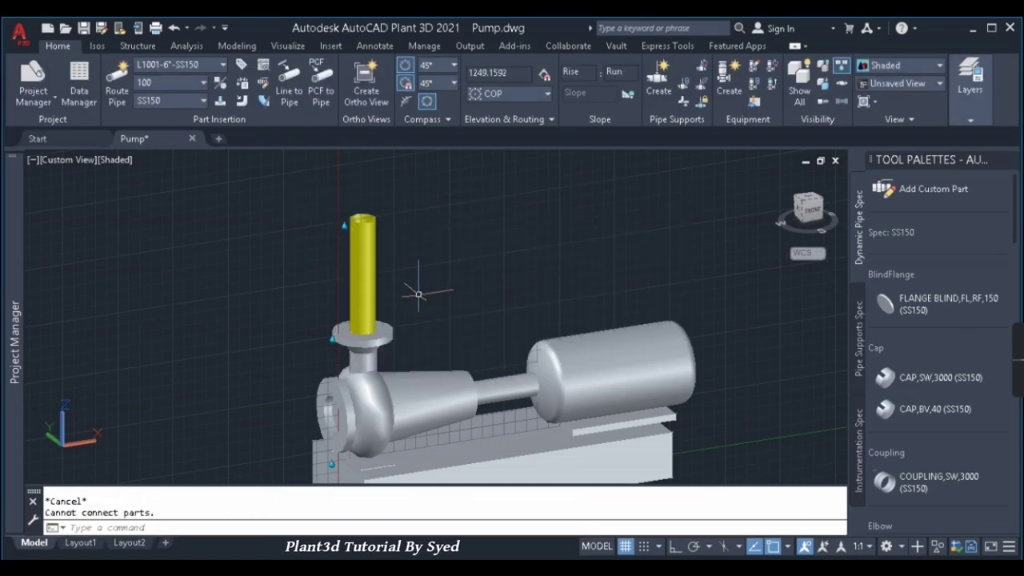
scroll(411, 231, "down", 2)
left_click(411, 232)
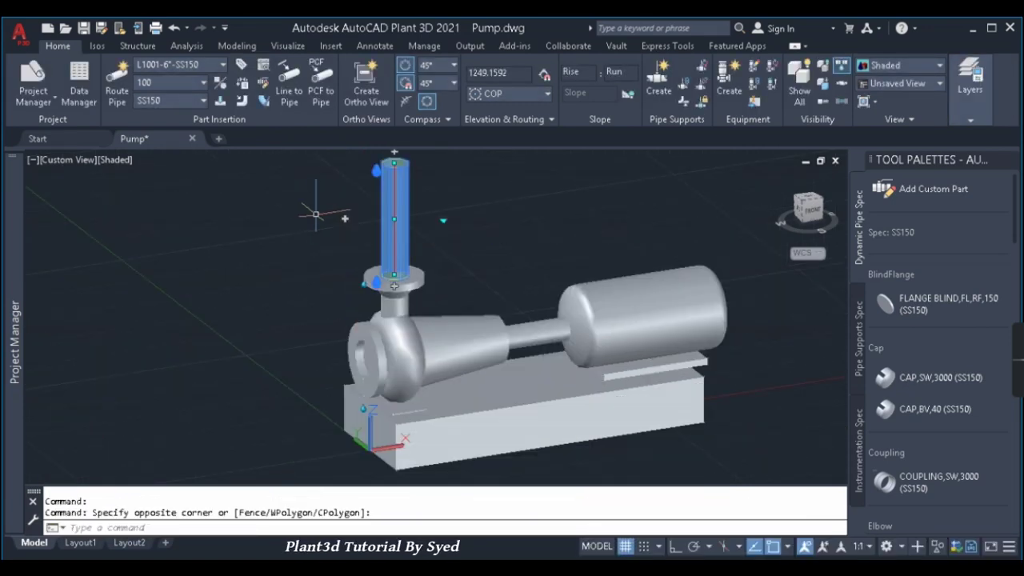
left_click(376, 256)
key("Delete")
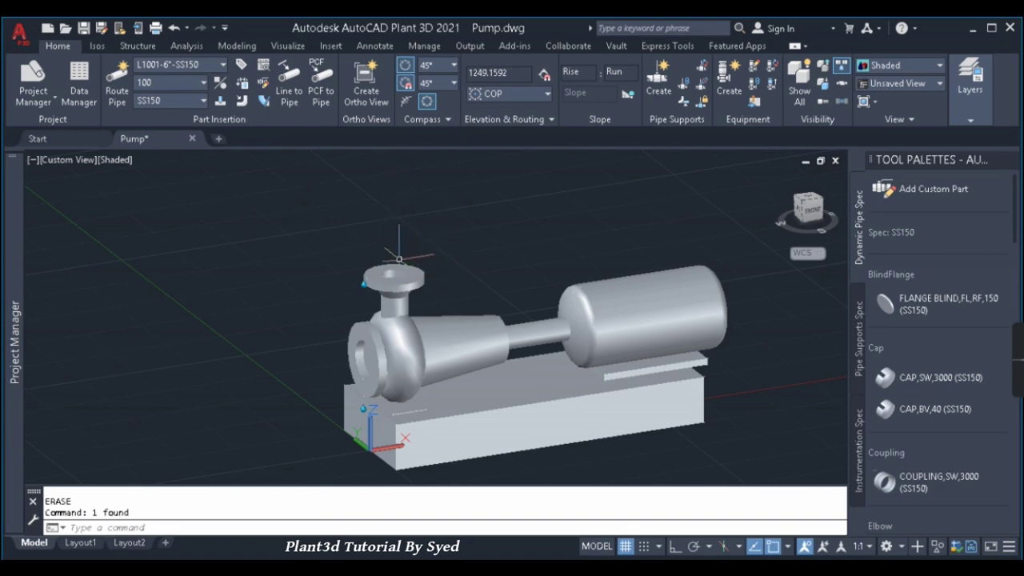
Set the visual style to 2D Wireframe and show the pump in the front view
middle_click_drag(401, 326, 376, 253)
type("sh")
key("Return")
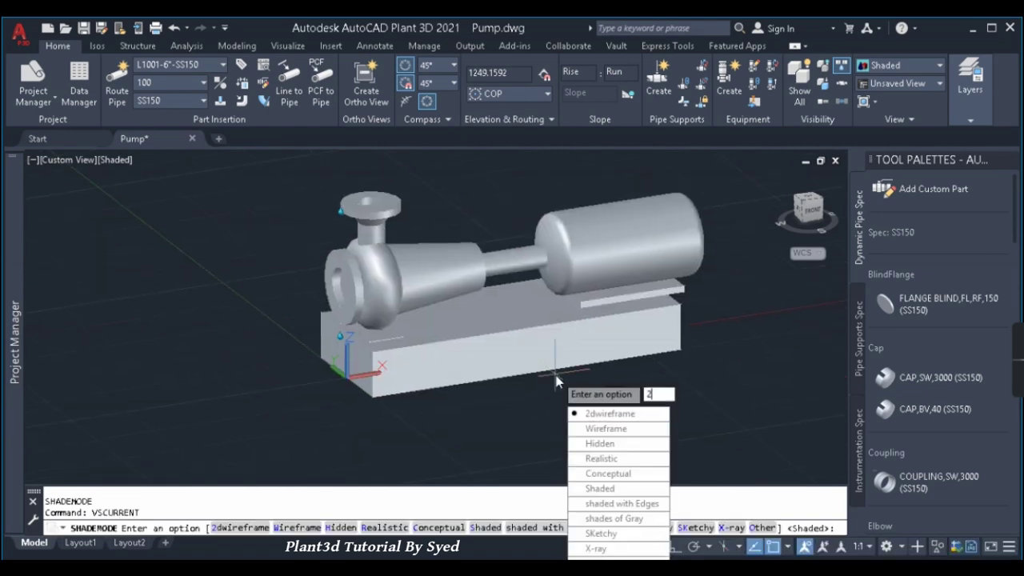
type("2")
key("Return")
left_click(808, 211)
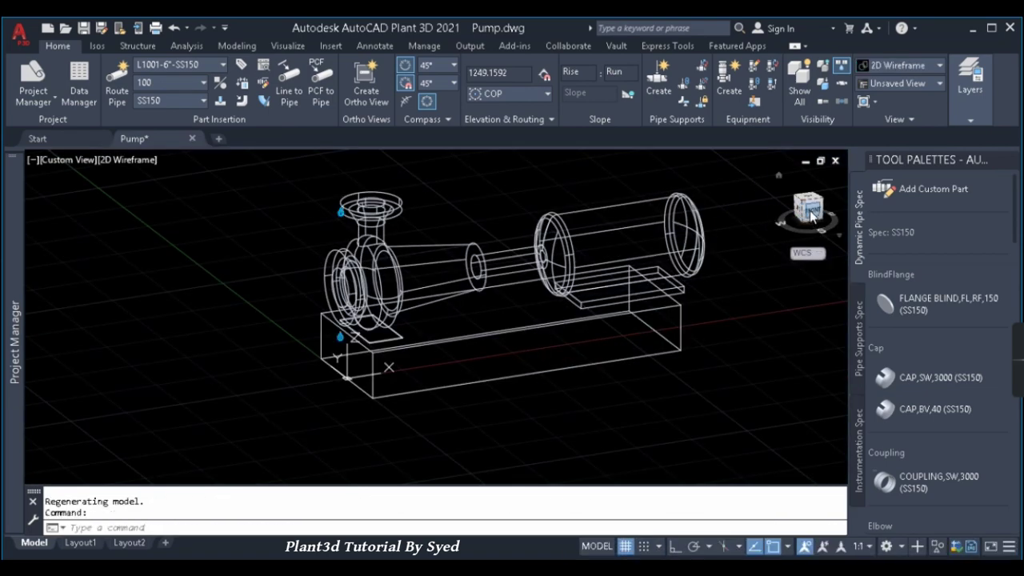
scroll(317, 285, "up", 2)
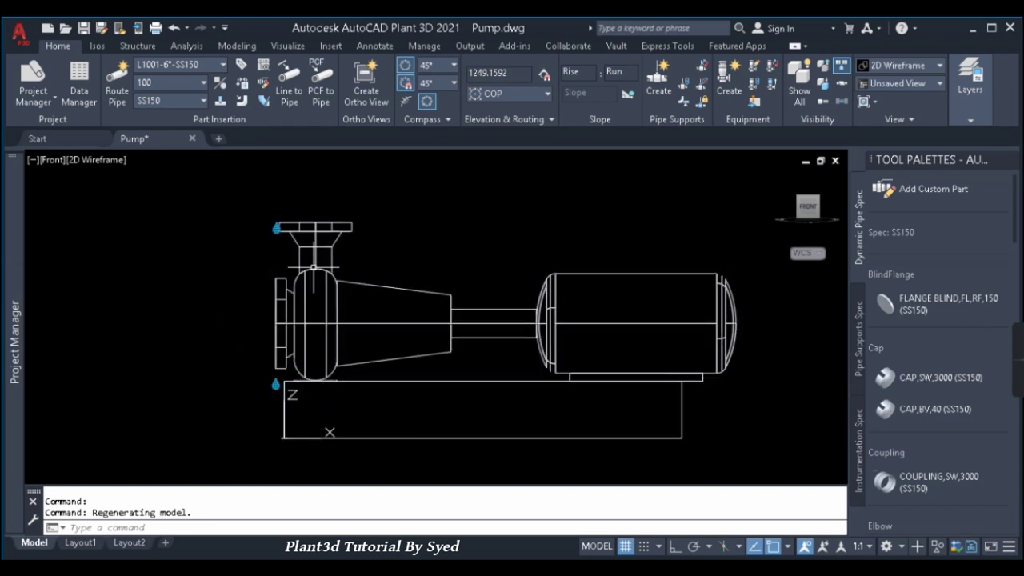
scroll(356, 276, "down", 2)
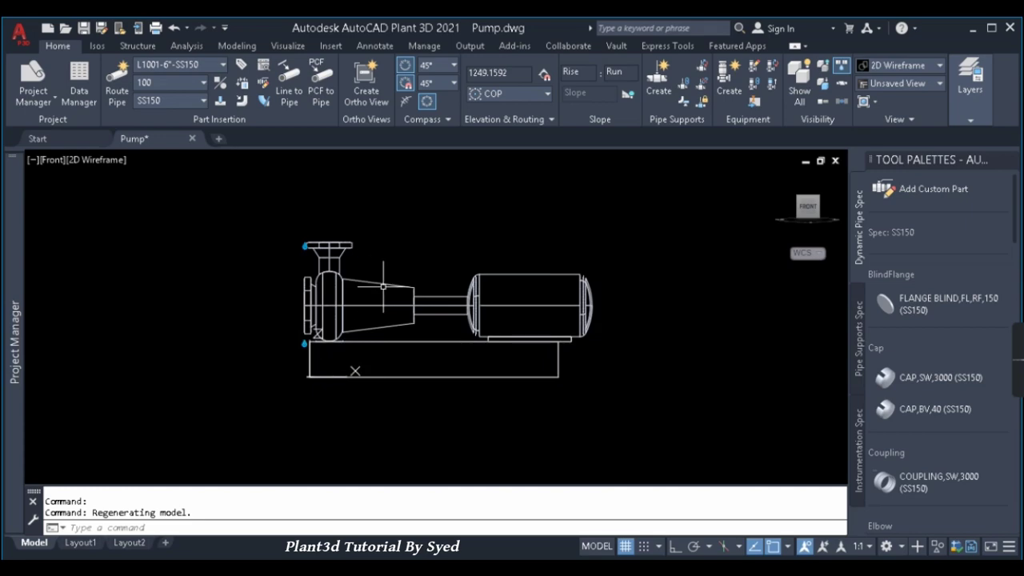
View the pump in SW Isometric, check the reference pump drawing, and return to the model
left_click(798, 200)
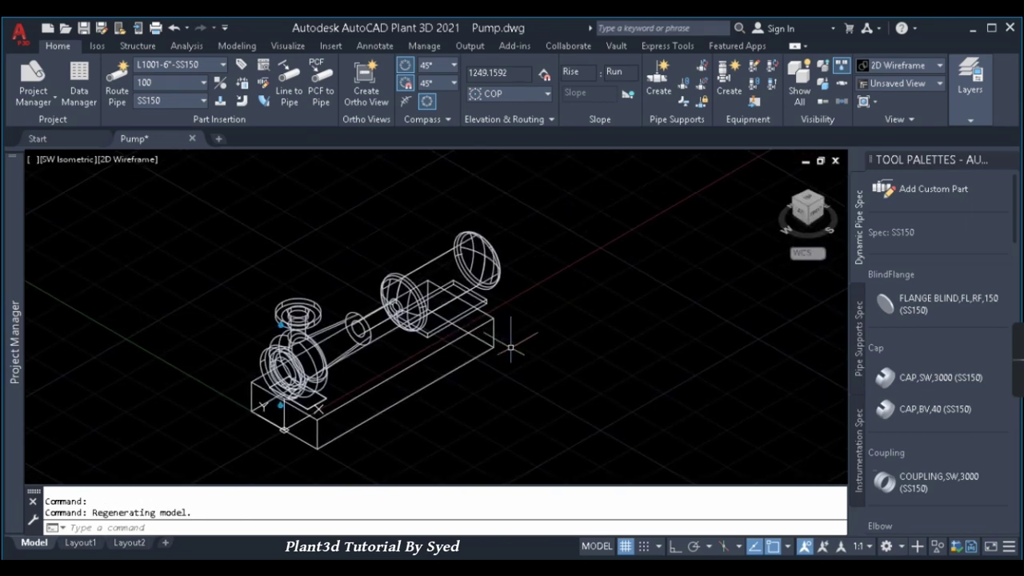
key("alt+Tab")
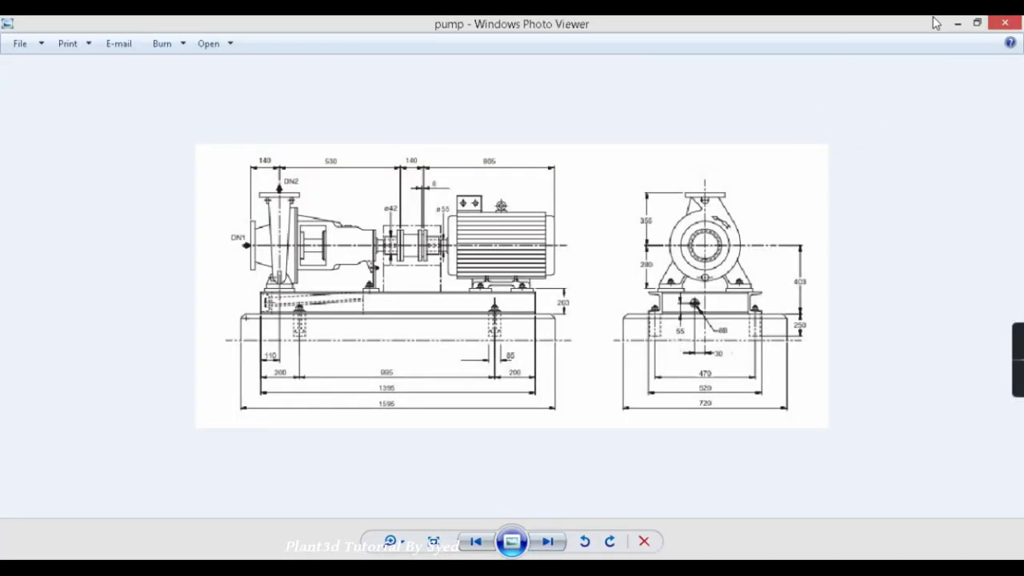
left_click(958, 23)
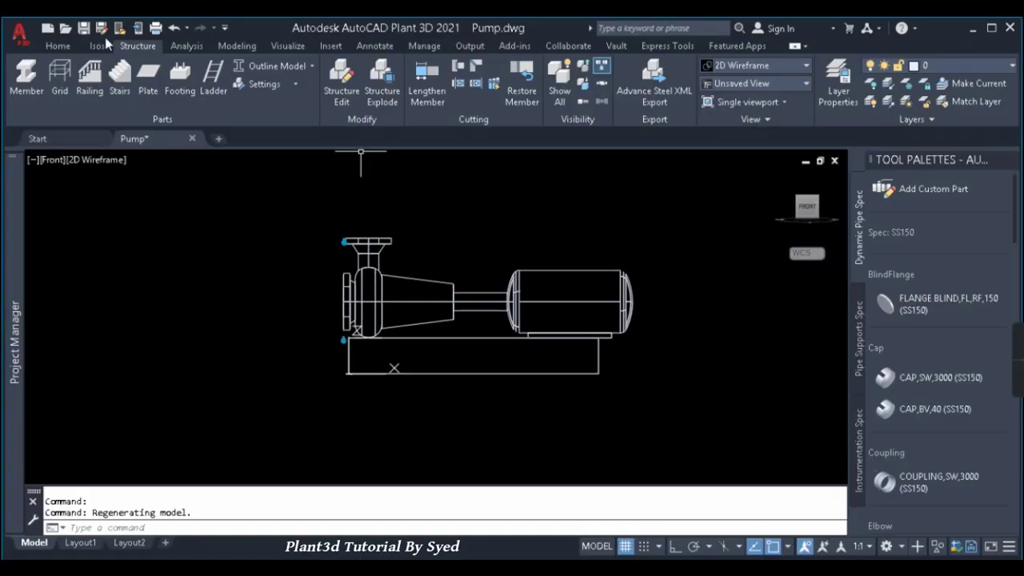
Start creating new equipment and preview the Hose Pump type with its dimension parameters
left_click(56, 47)
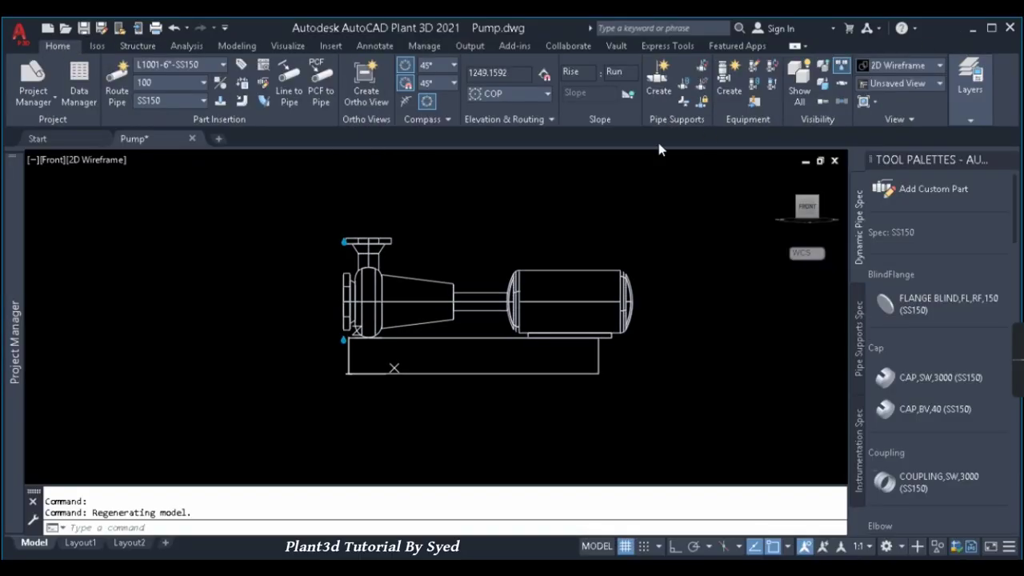
left_click(729, 88)
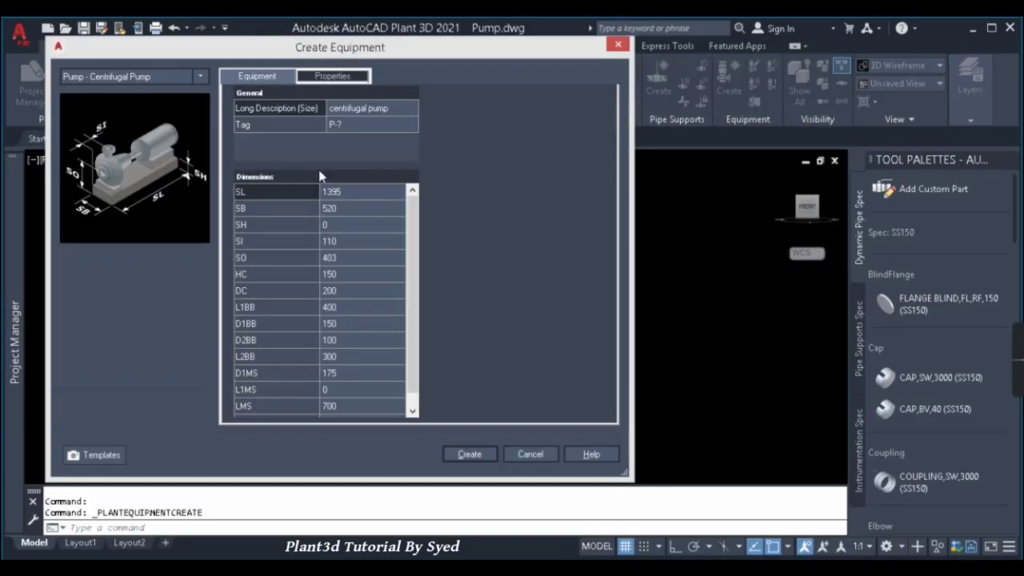
left_click(150, 78)
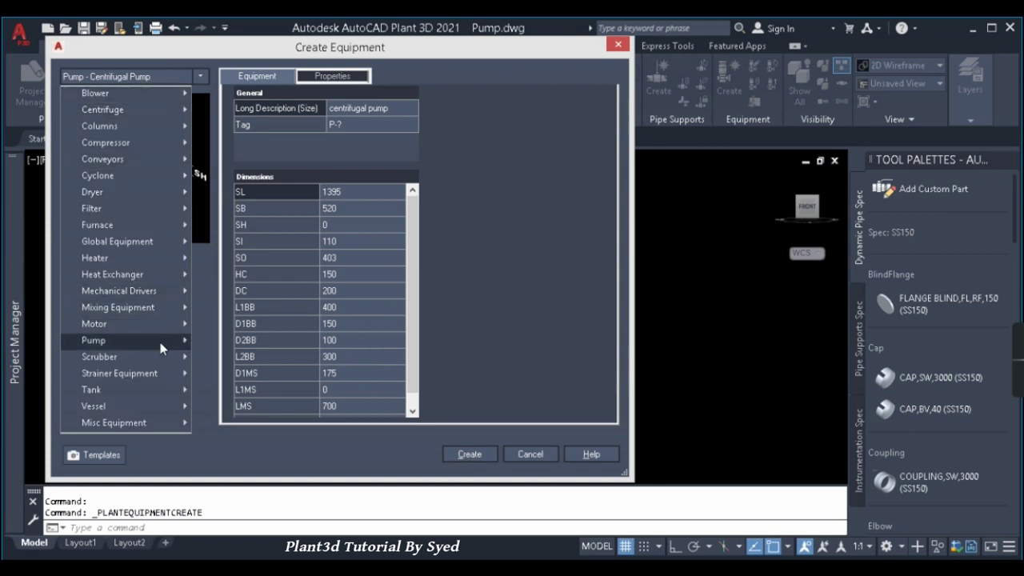
mouse_move(164, 347)
left_click(243, 362)
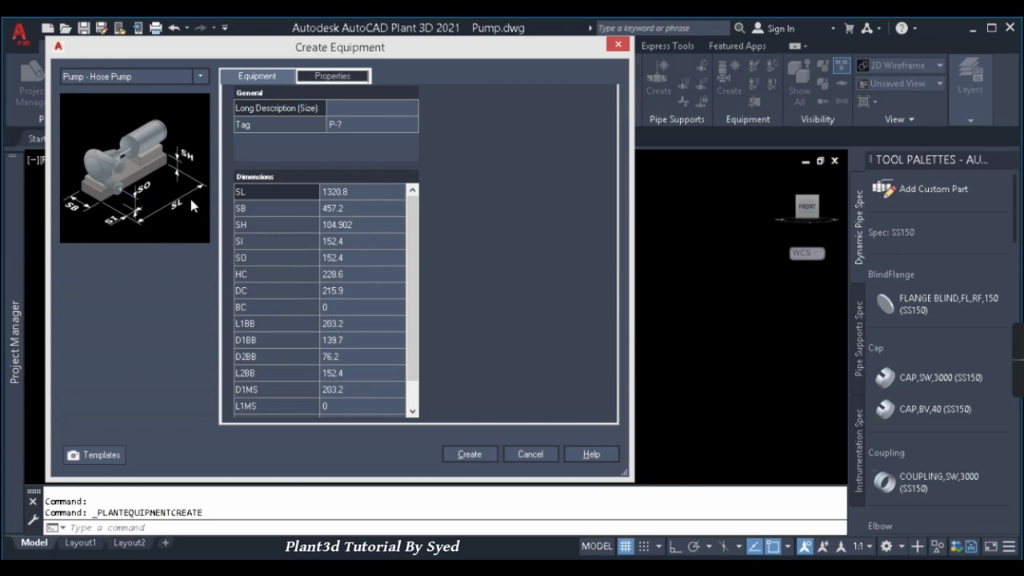
Preview the Vertical Inline Pump and the Horizontal Splitcase Pump types with their dimension parameters
left_click(169, 72)
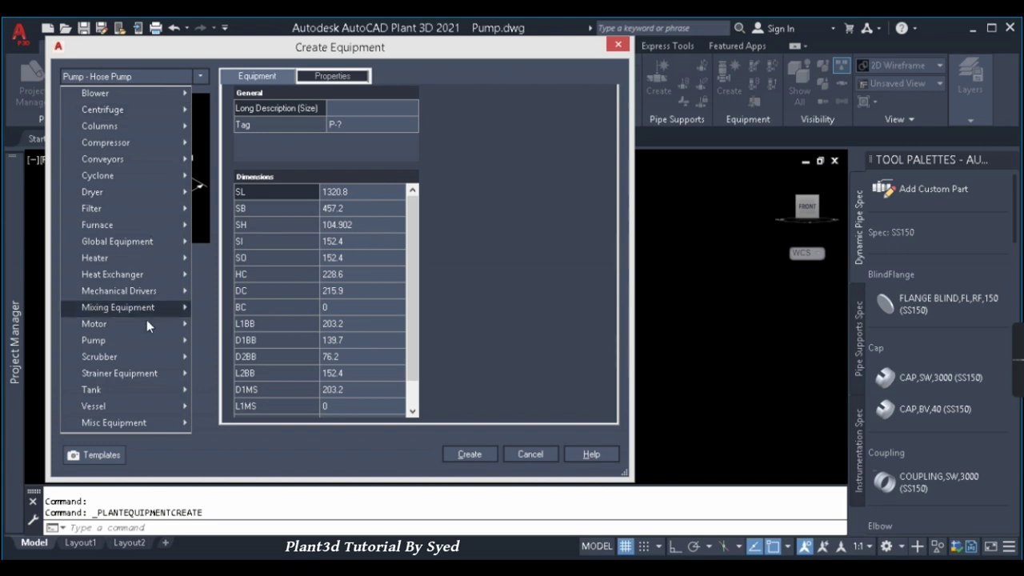
mouse_move(142, 350)
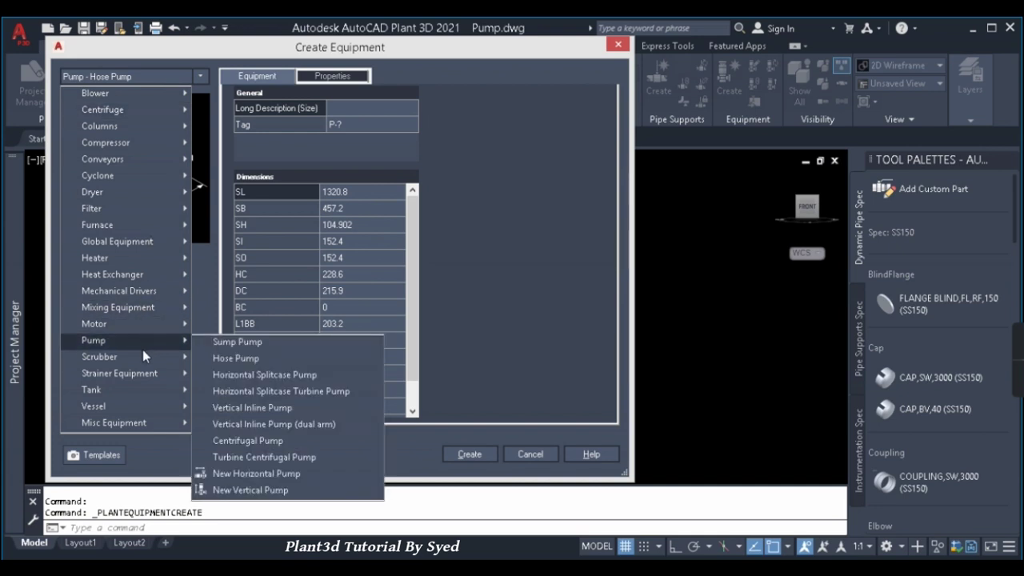
left_click(261, 408)
left_click(125, 75)
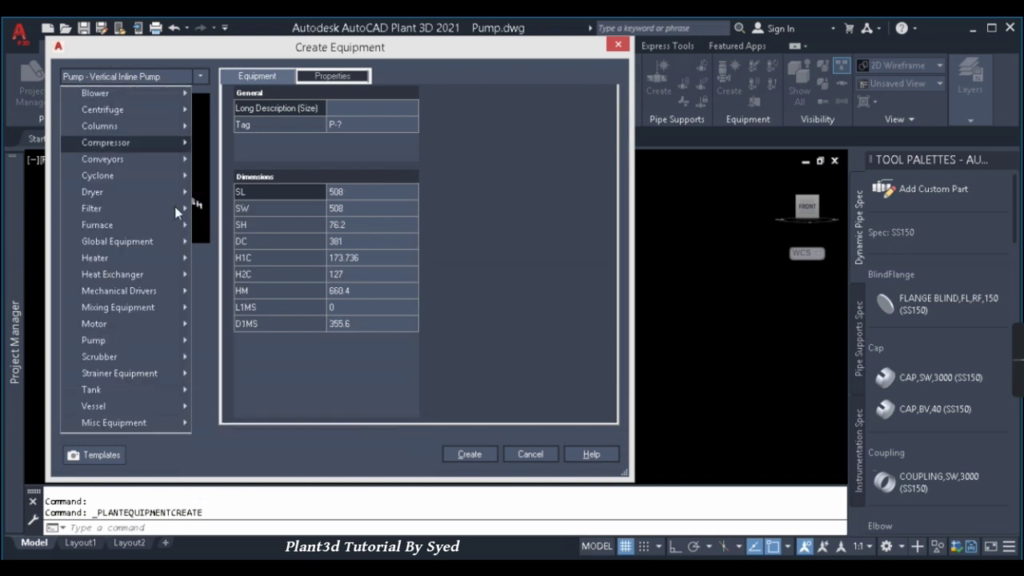
mouse_move(144, 347)
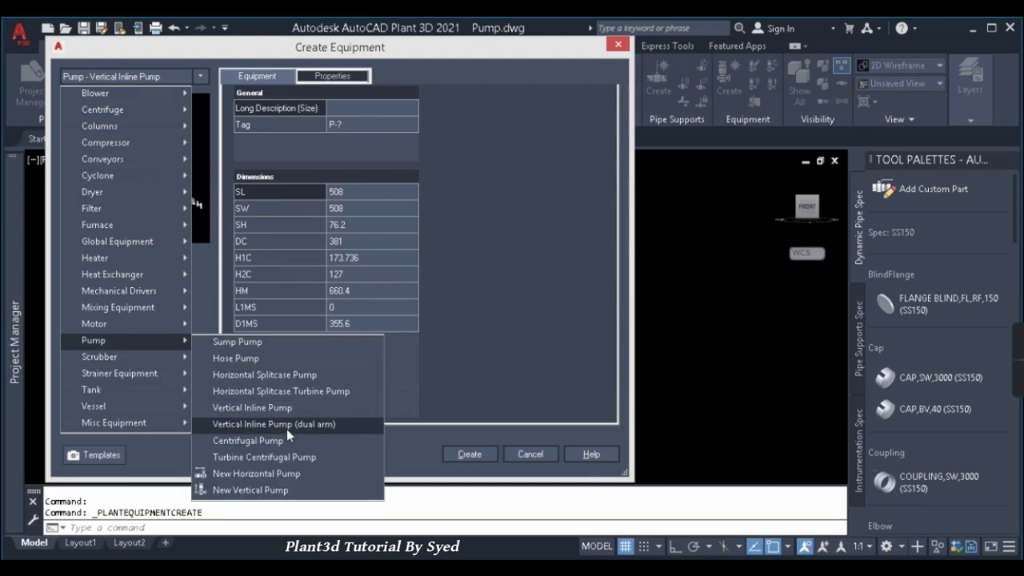
left_click(276, 376)
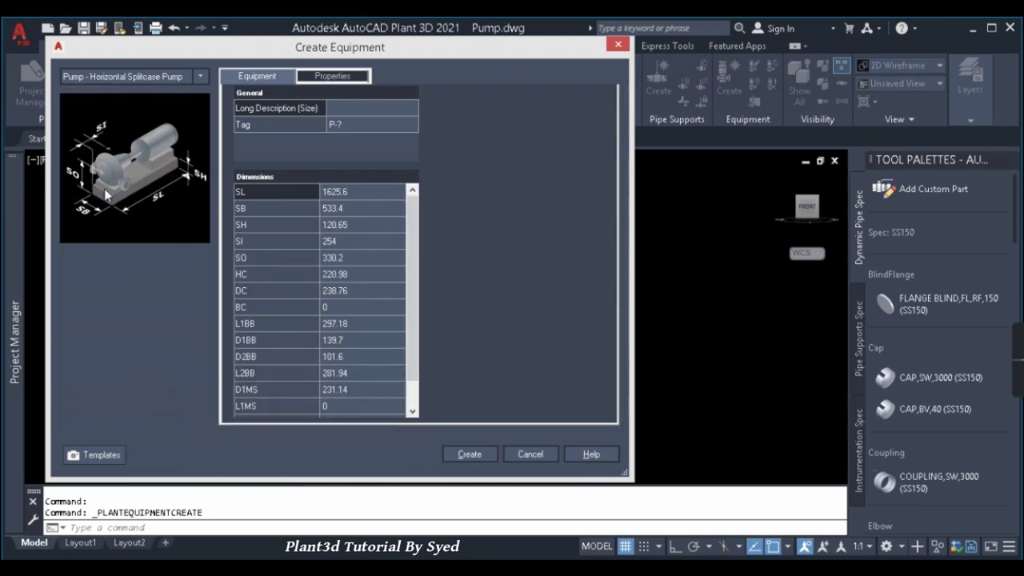
Switch the equipment type to New Horizontal Pump and examine the shapes available for building a custom pump
left_click(139, 78)
mouse_move(160, 341)
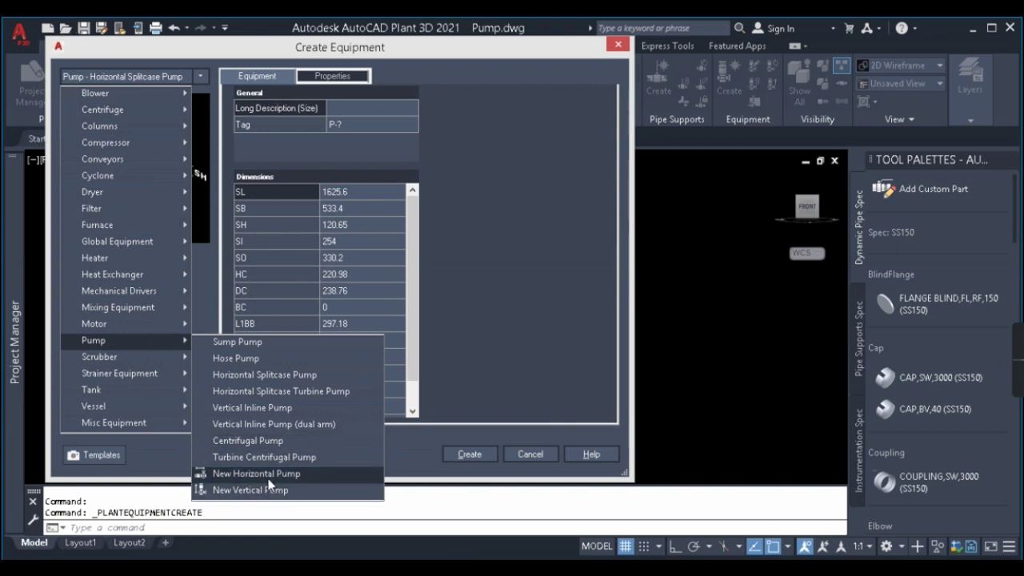
left_click(271, 472)
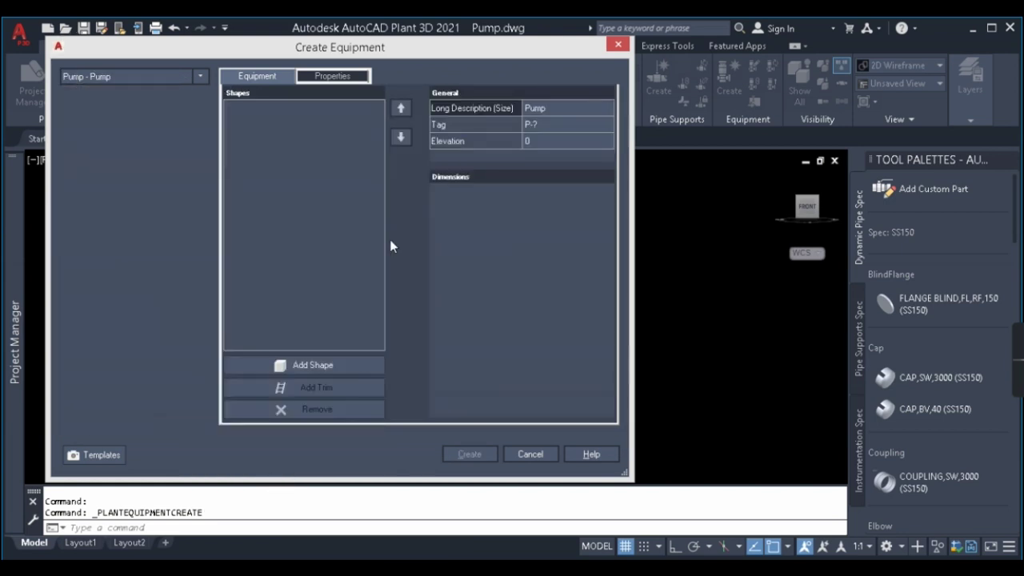
left_click(321, 366)
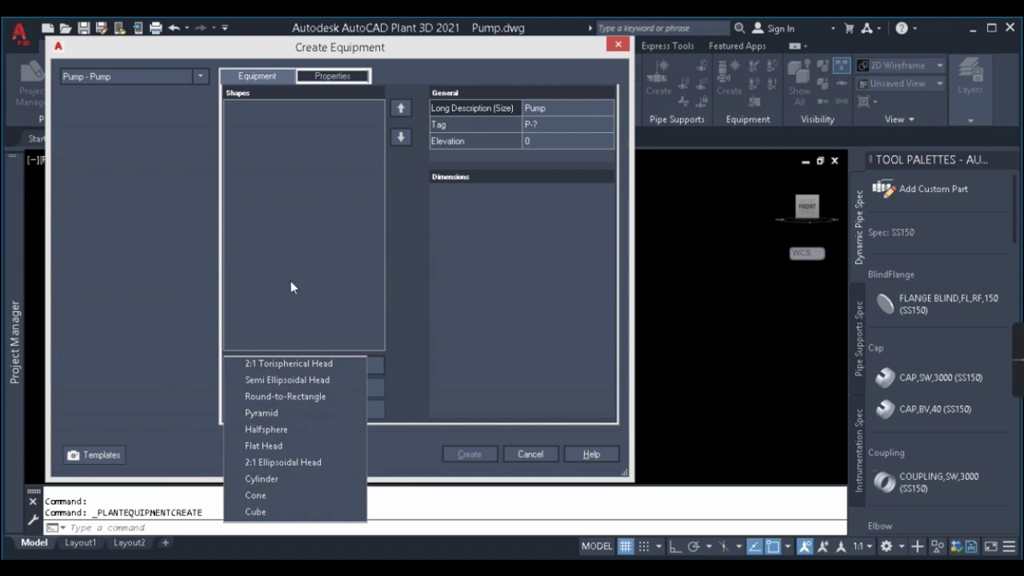
left_click(308, 261)
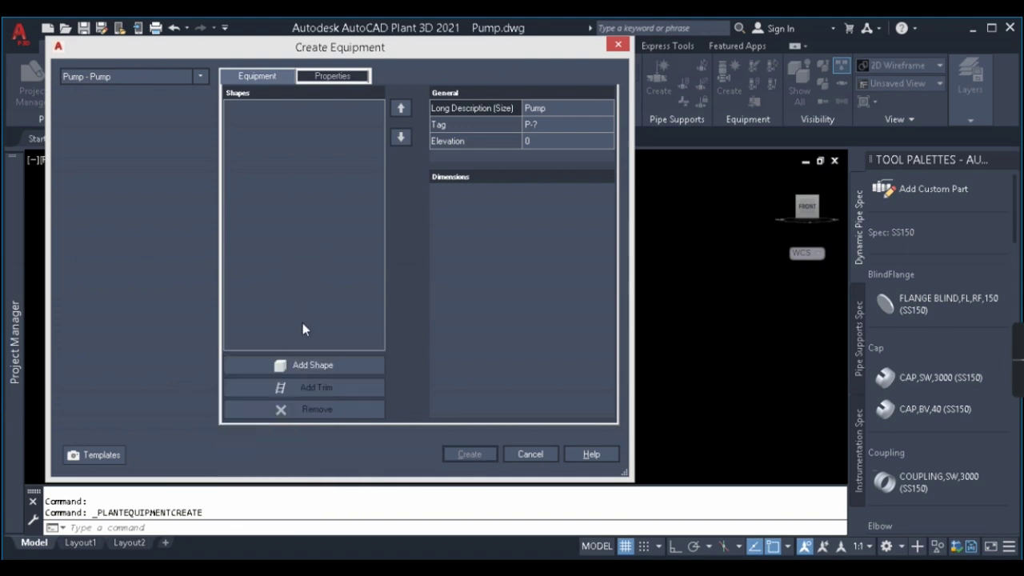
Review the list of available pump types and close equipment creation without creating anything
left_click(166, 75)
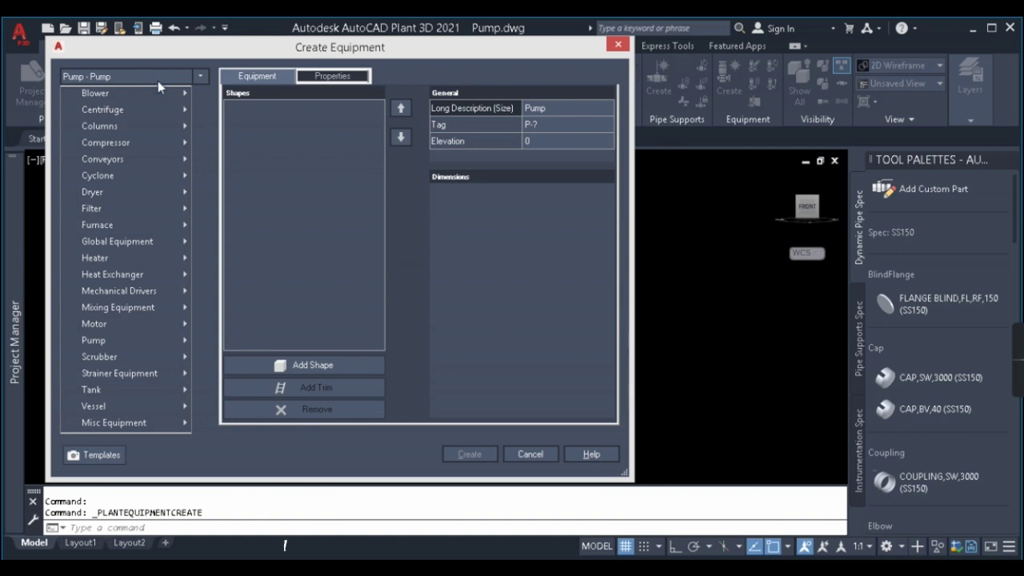
mouse_move(115, 345)
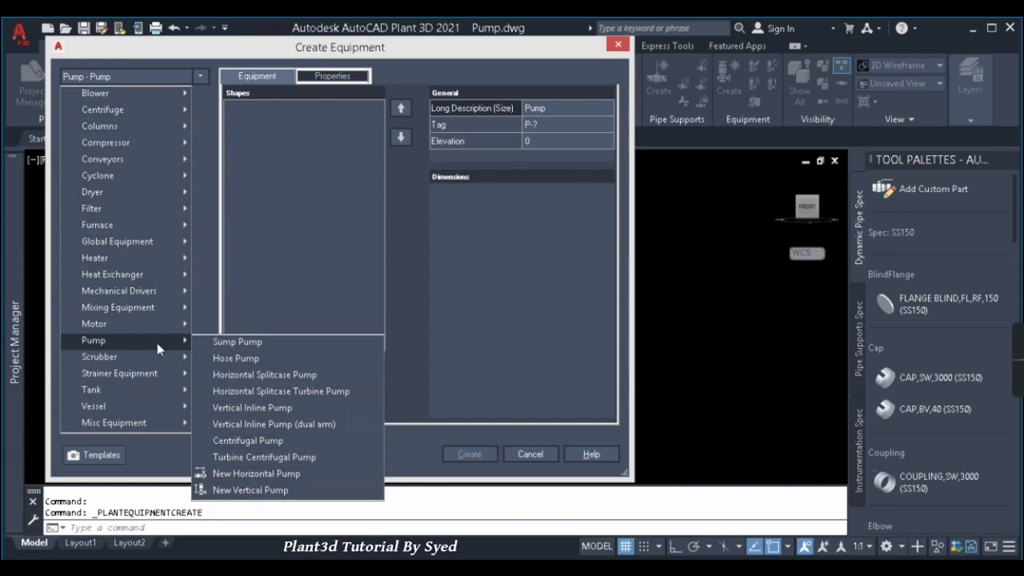
left_click(301, 278)
left_click(530, 454)
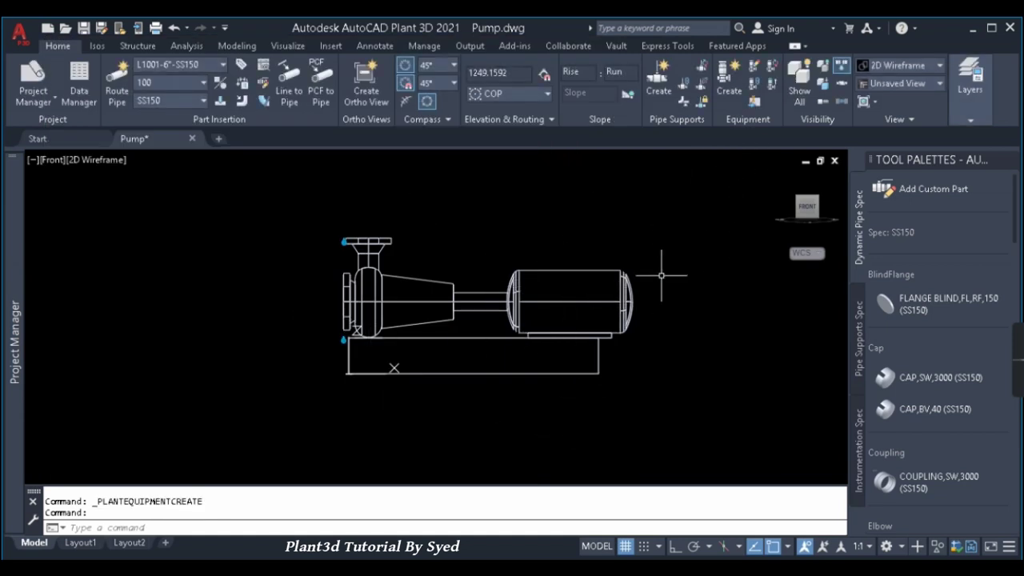
middle_click_drag(661, 276, 626, 286)
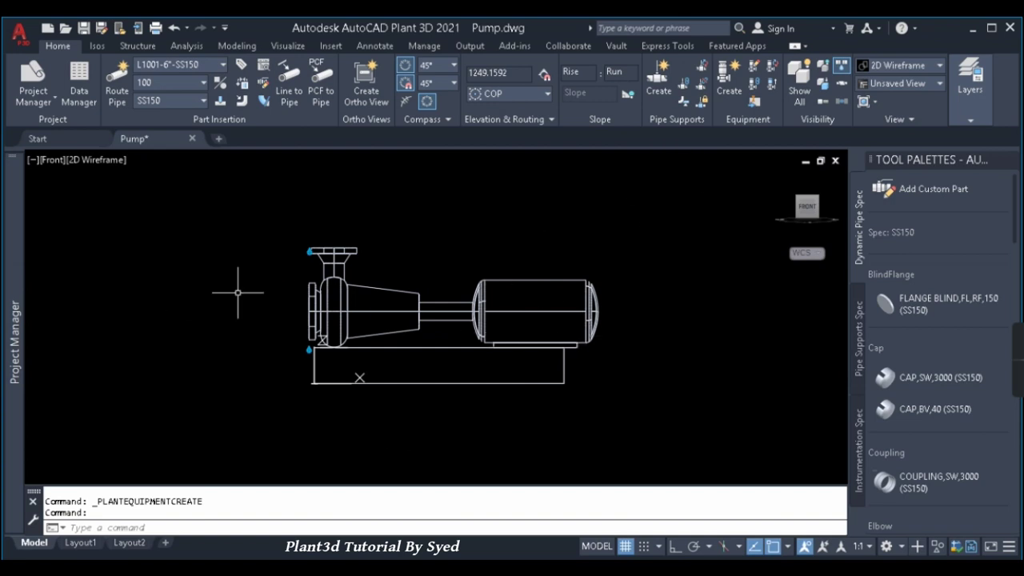
left_click(236, 45)
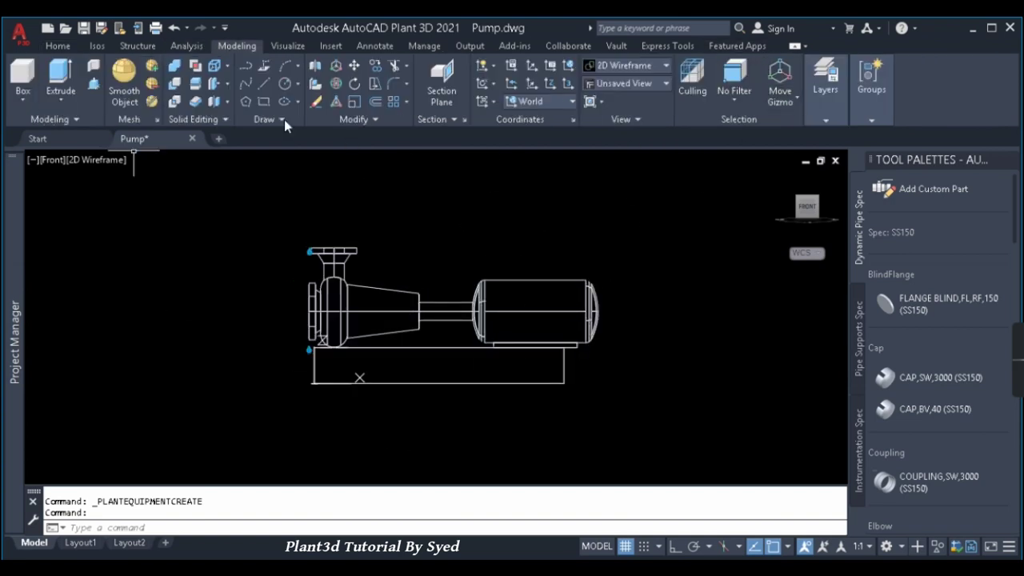
left_click(60, 101)
left_click(58, 45)
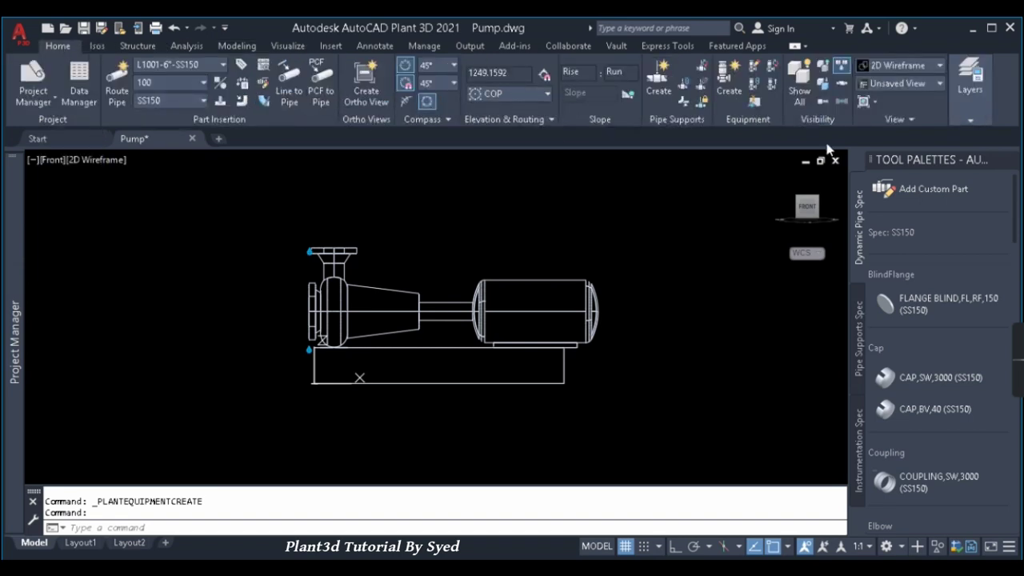
Show pump P-501 in the SW Isometric view
scroll(472, 328, "down", 3)
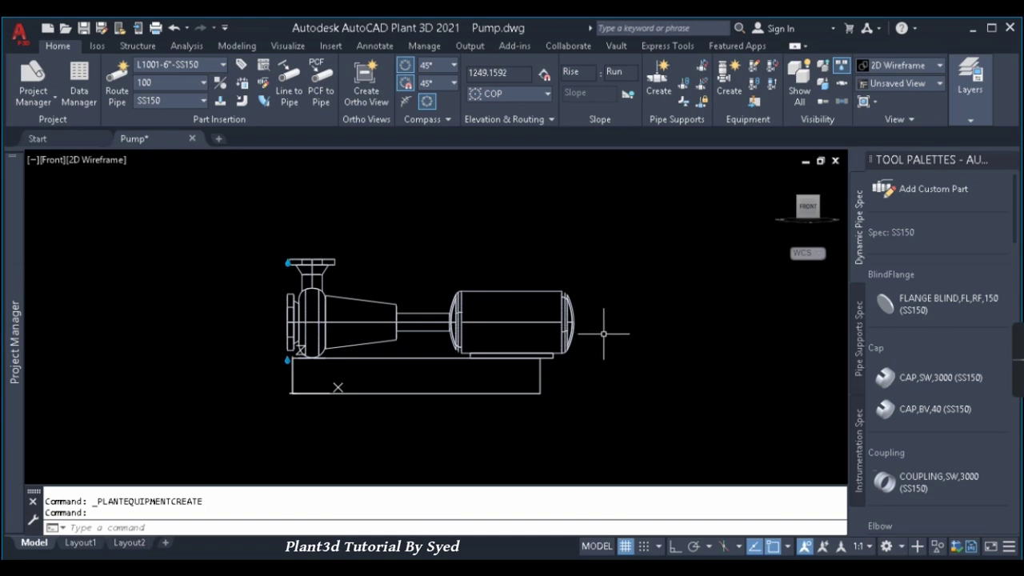
left_click(802, 202)
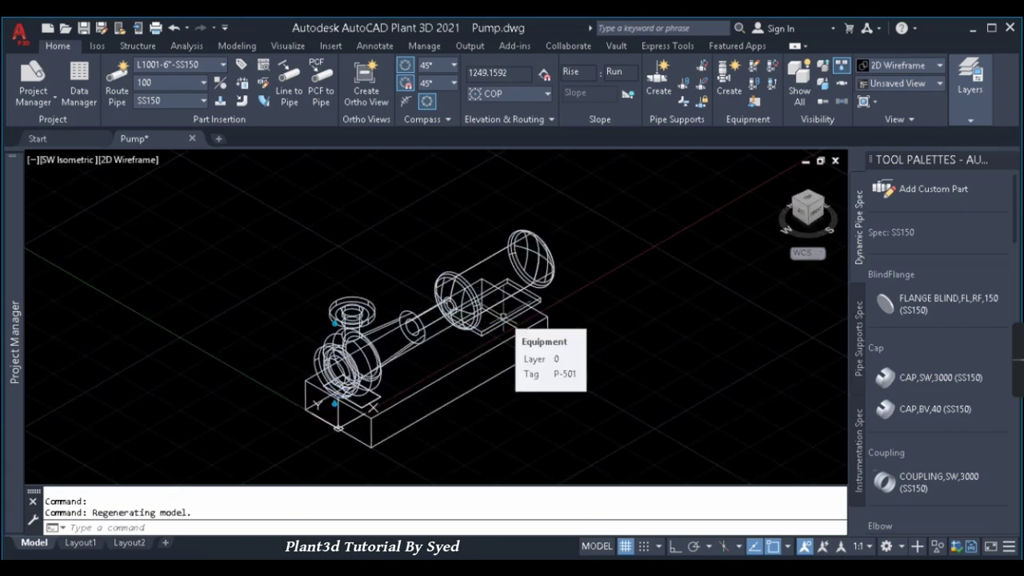